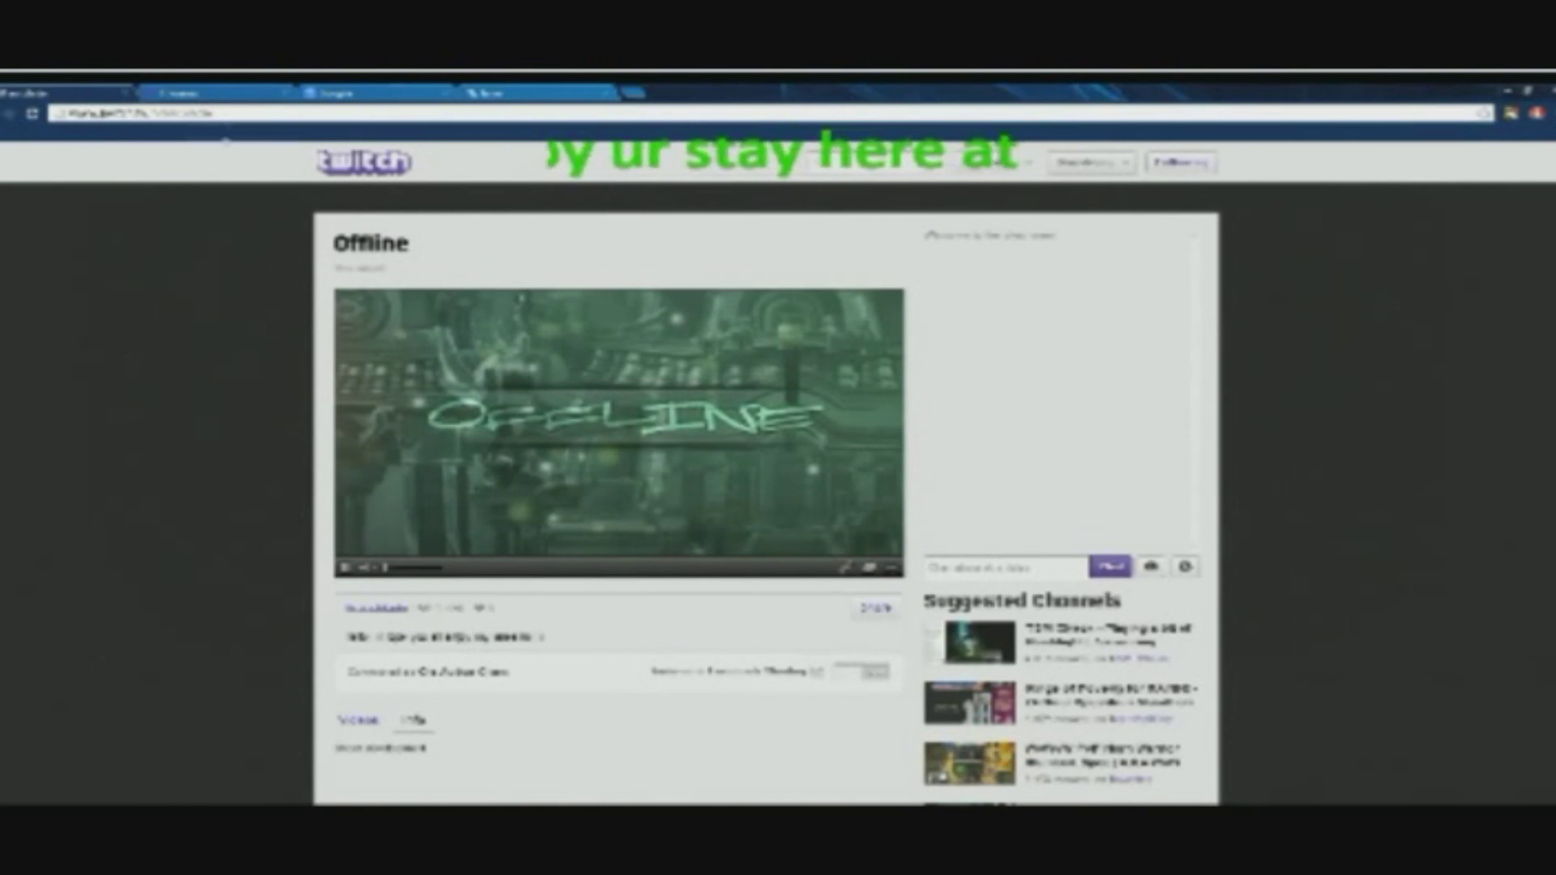
Examine the example Twitch channel's background artwork and its info panels, from Links down to PC Specs.
click(229, 92)
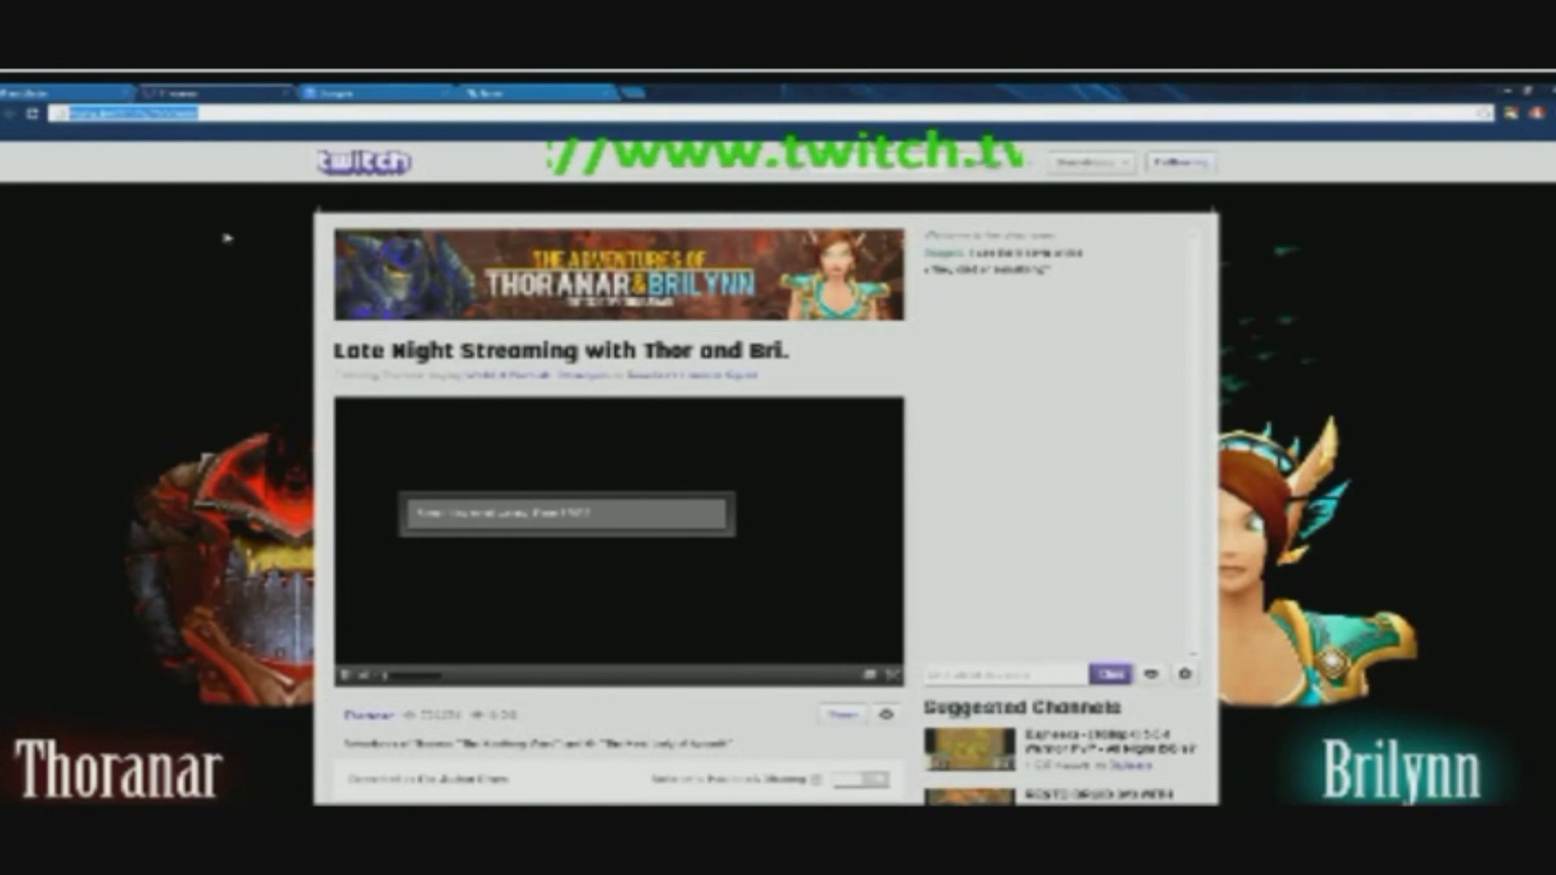
scroll(202, 260, down, 1)
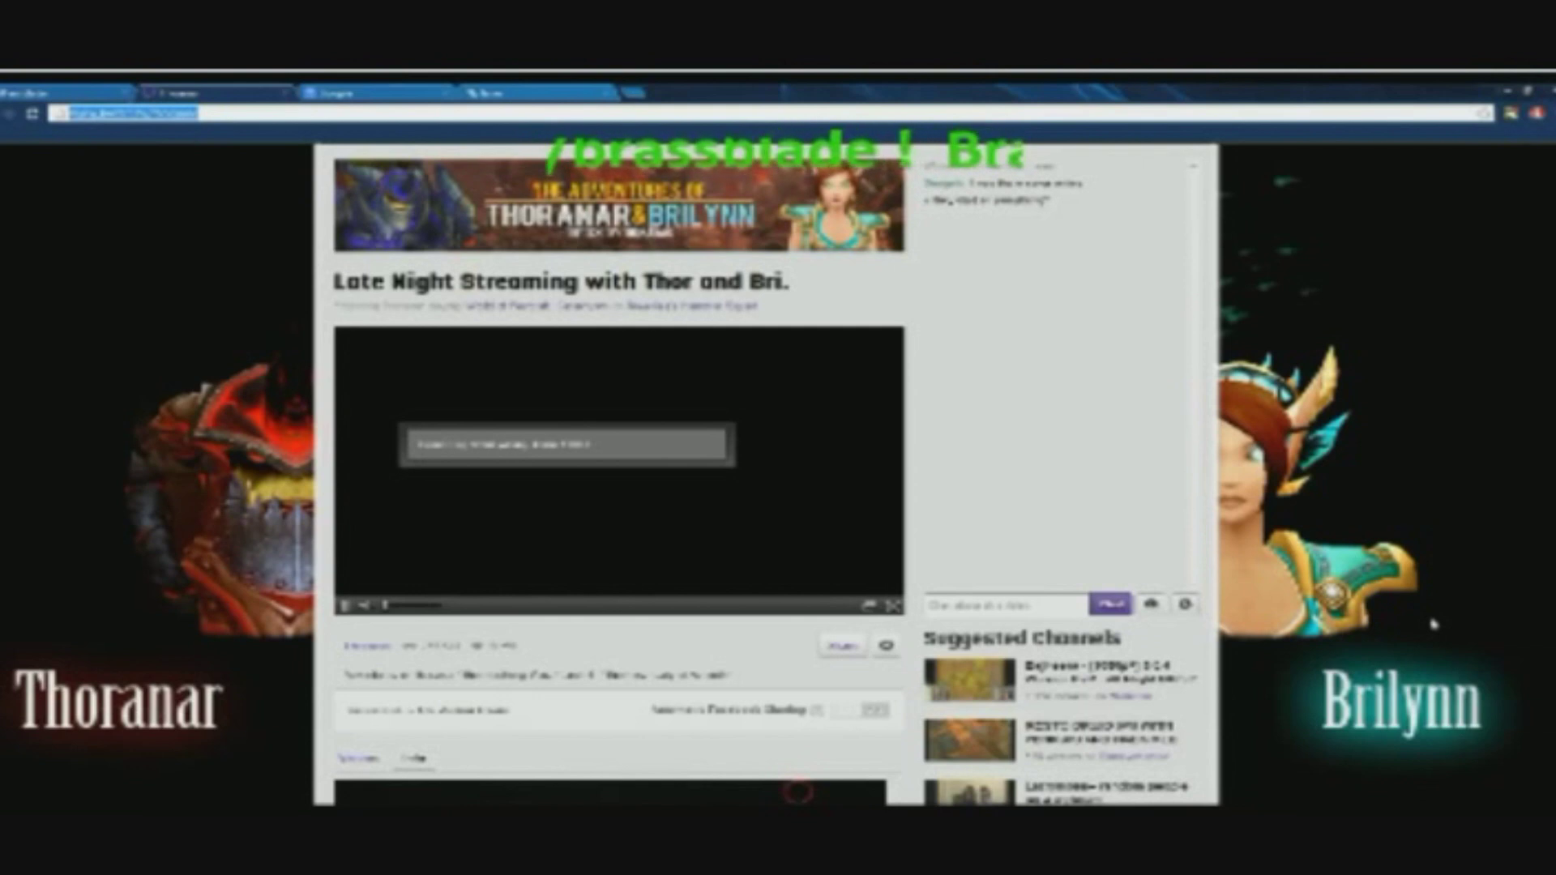
scroll(1430, 624, down, 5)
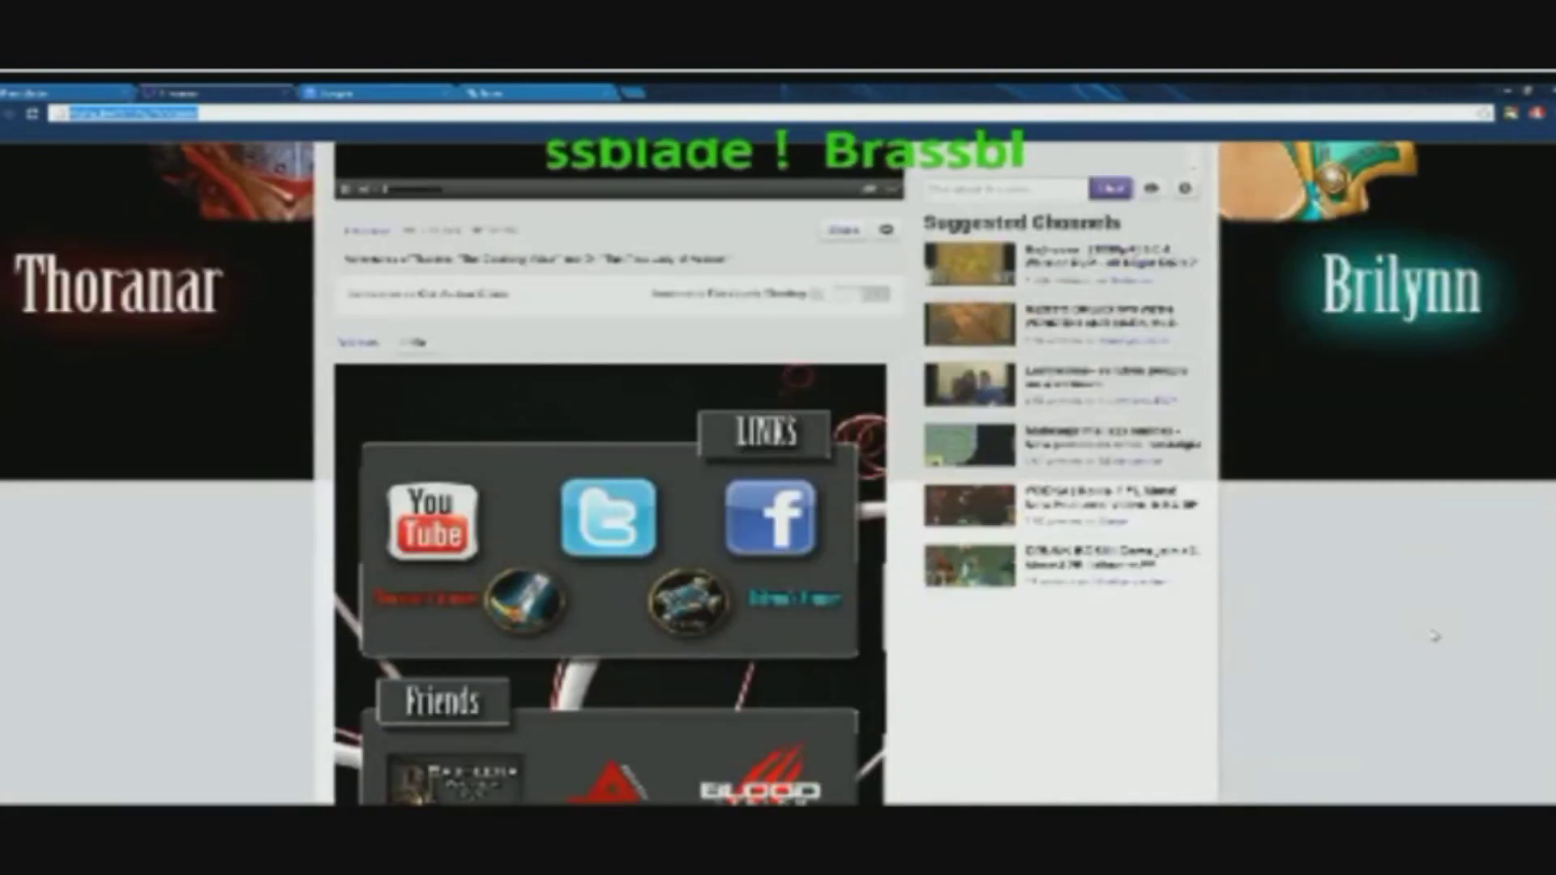
scroll(1435, 636, down, 1)
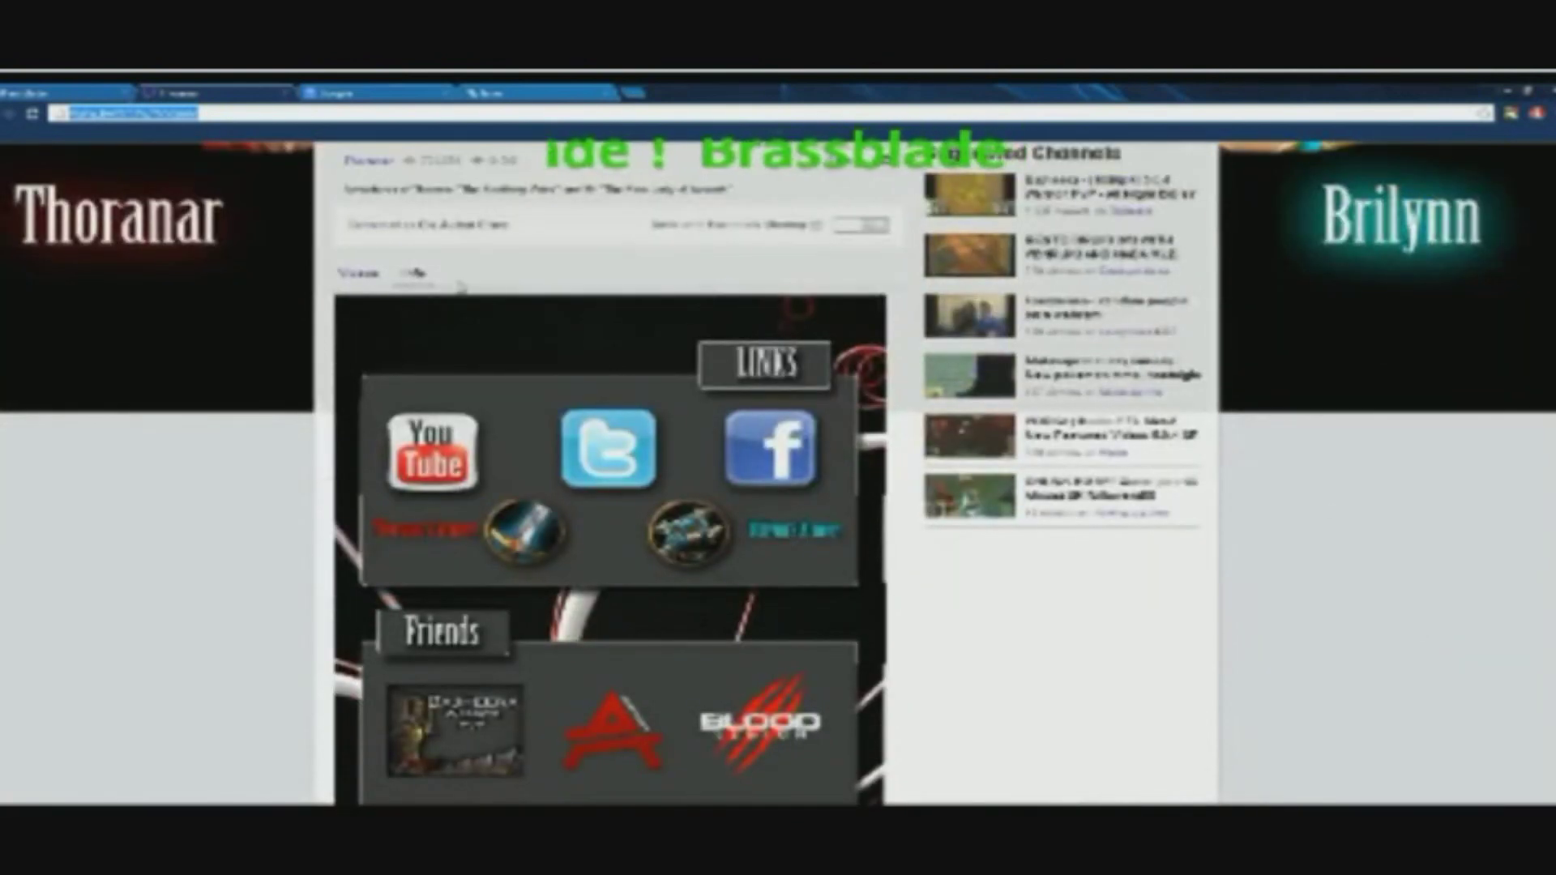
scroll(324, 304, down, 1)
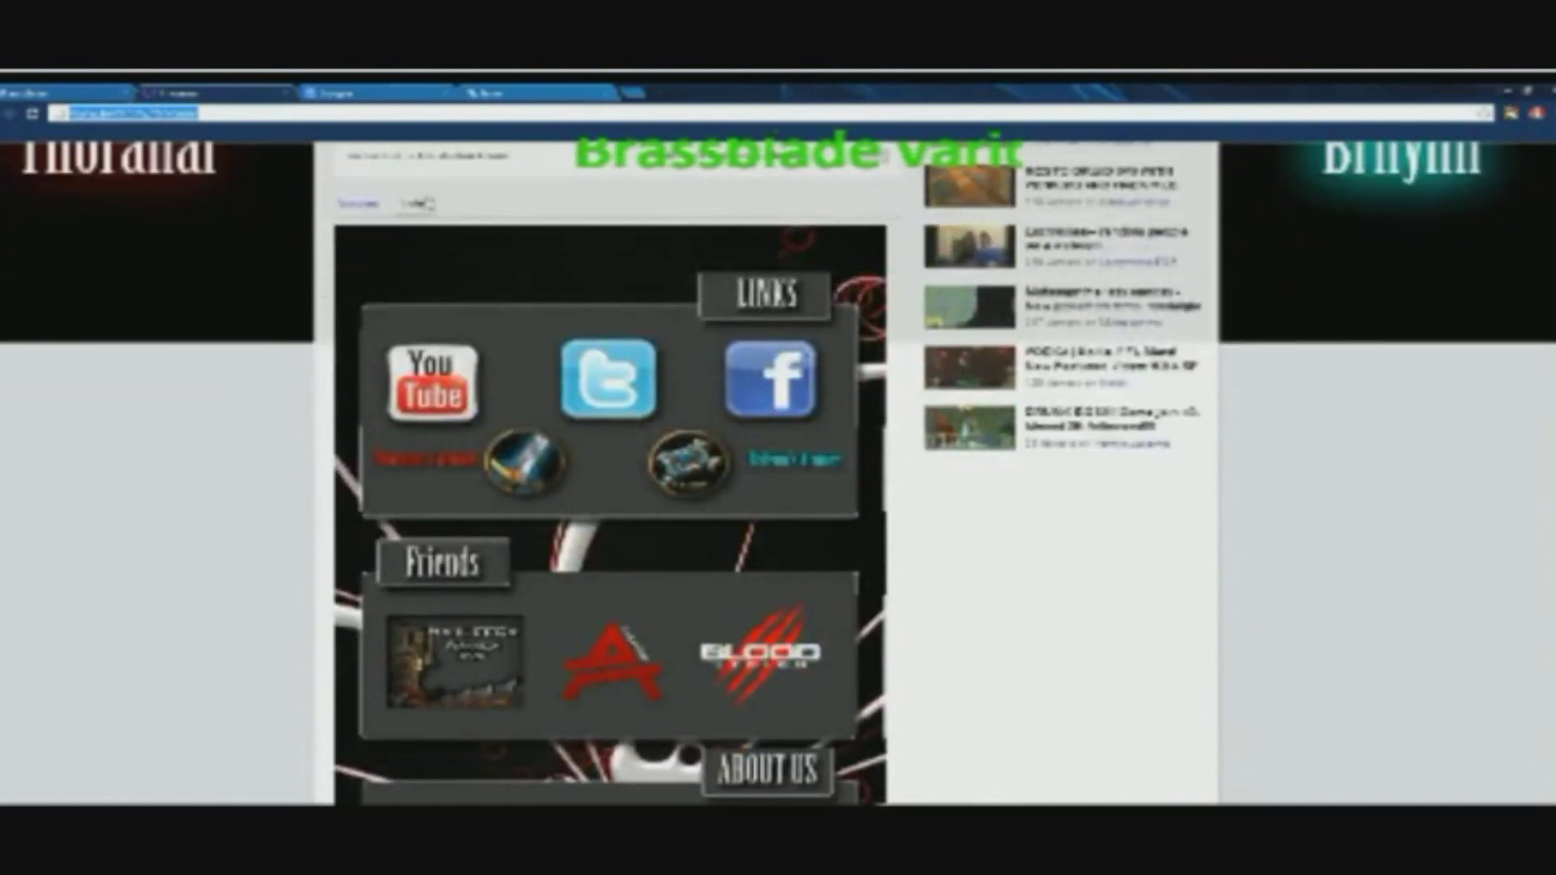
scroll(289, 340, down, 2)
scroll(290, 340, down, 2)
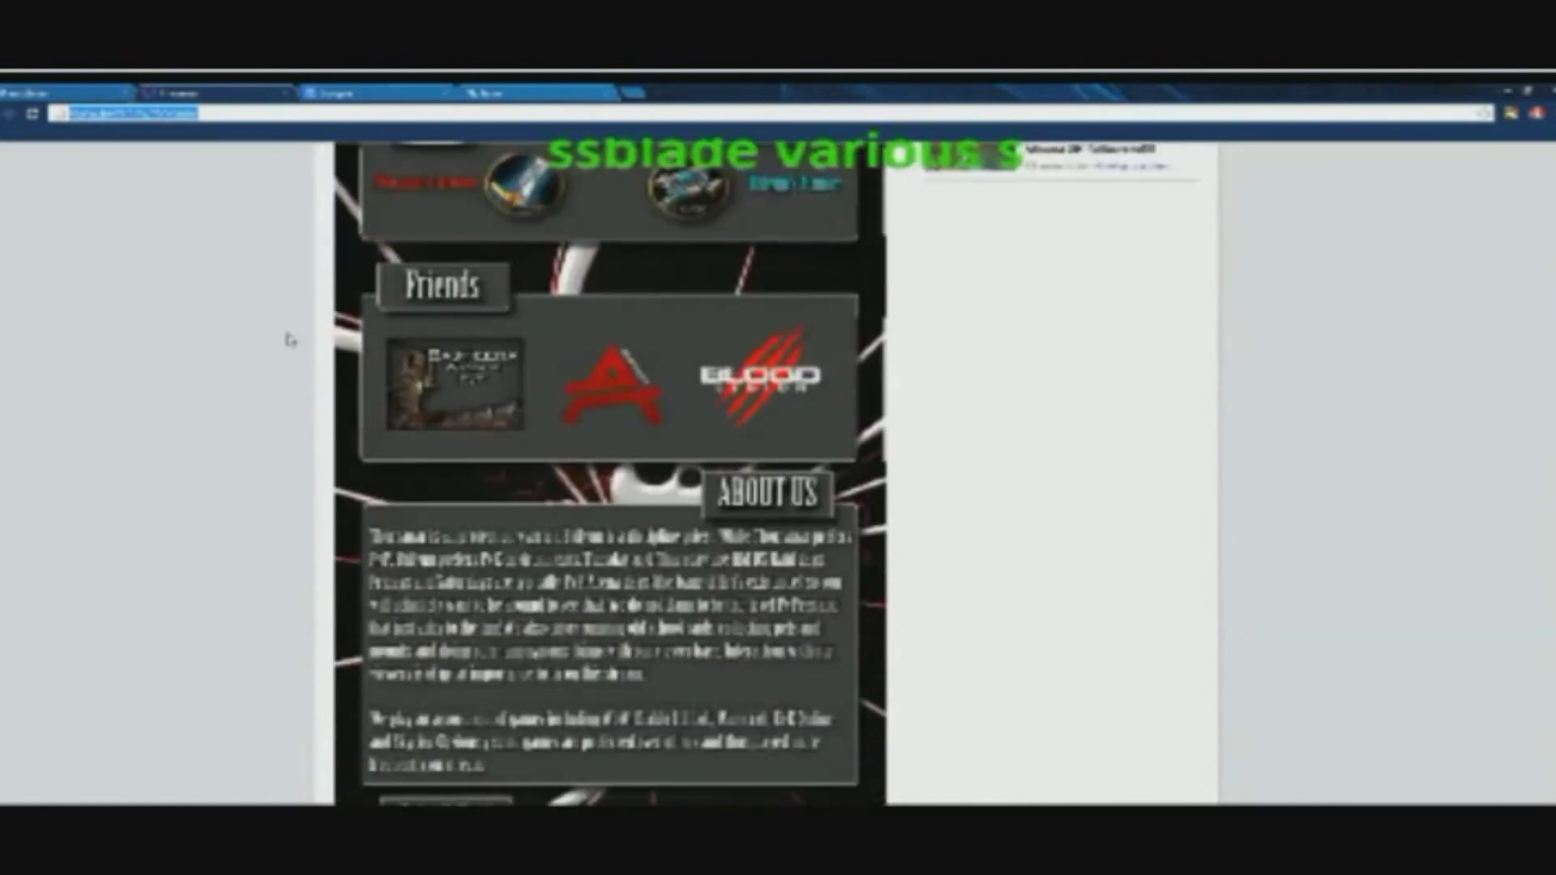
scroll(289, 341, up, 2)
scroll(289, 340, down, 5)
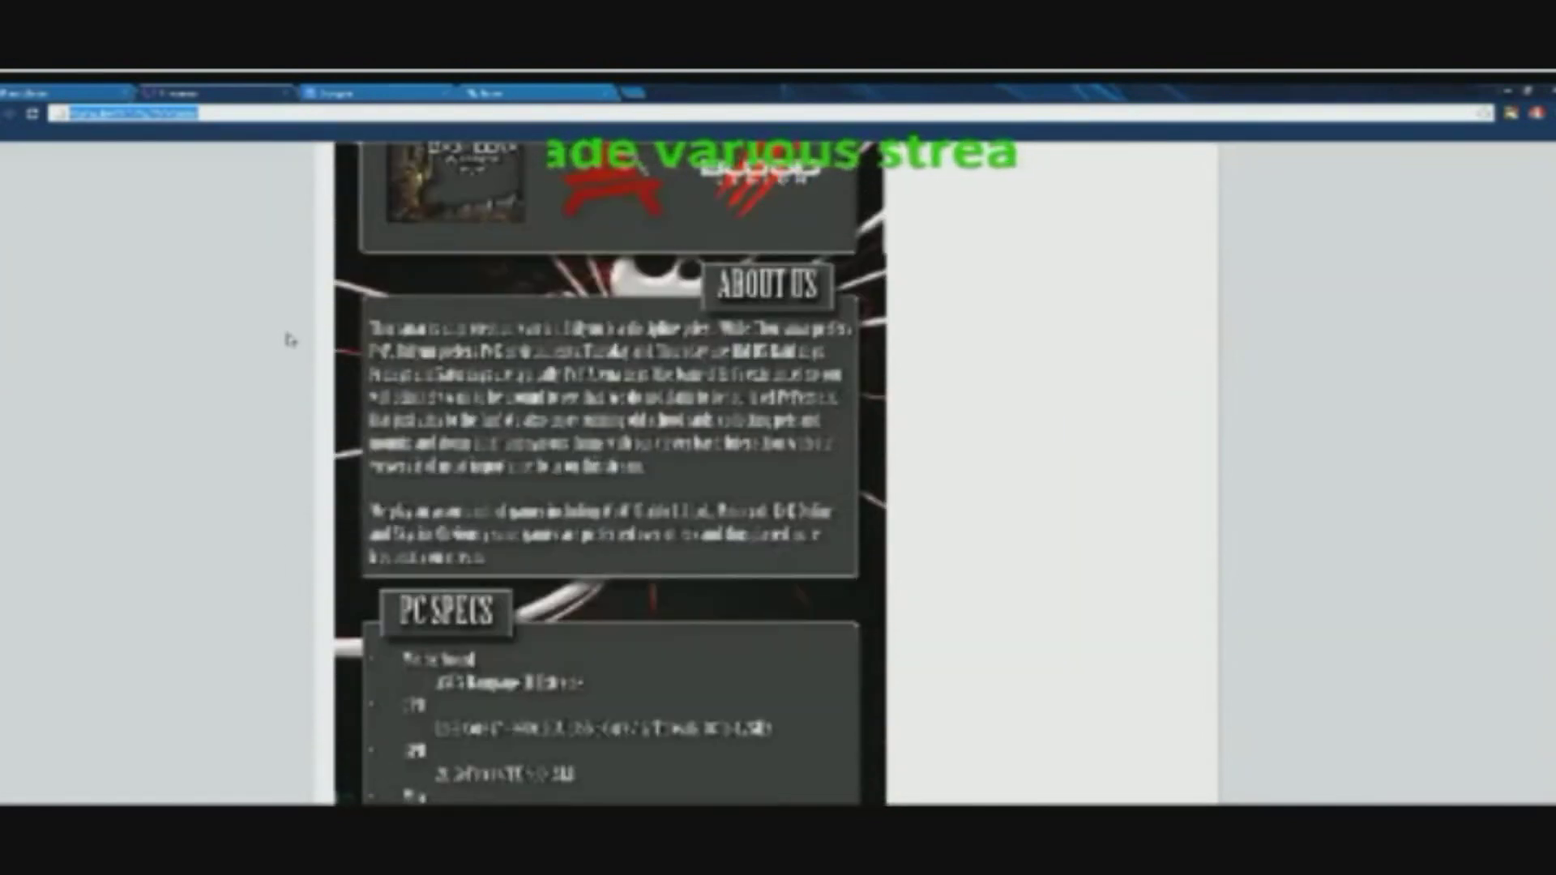
scroll(290, 341, up, 4)
scroll(289, 341, down, 4)
scroll(289, 340, up, 5)
scroll(290, 340, down, 5)
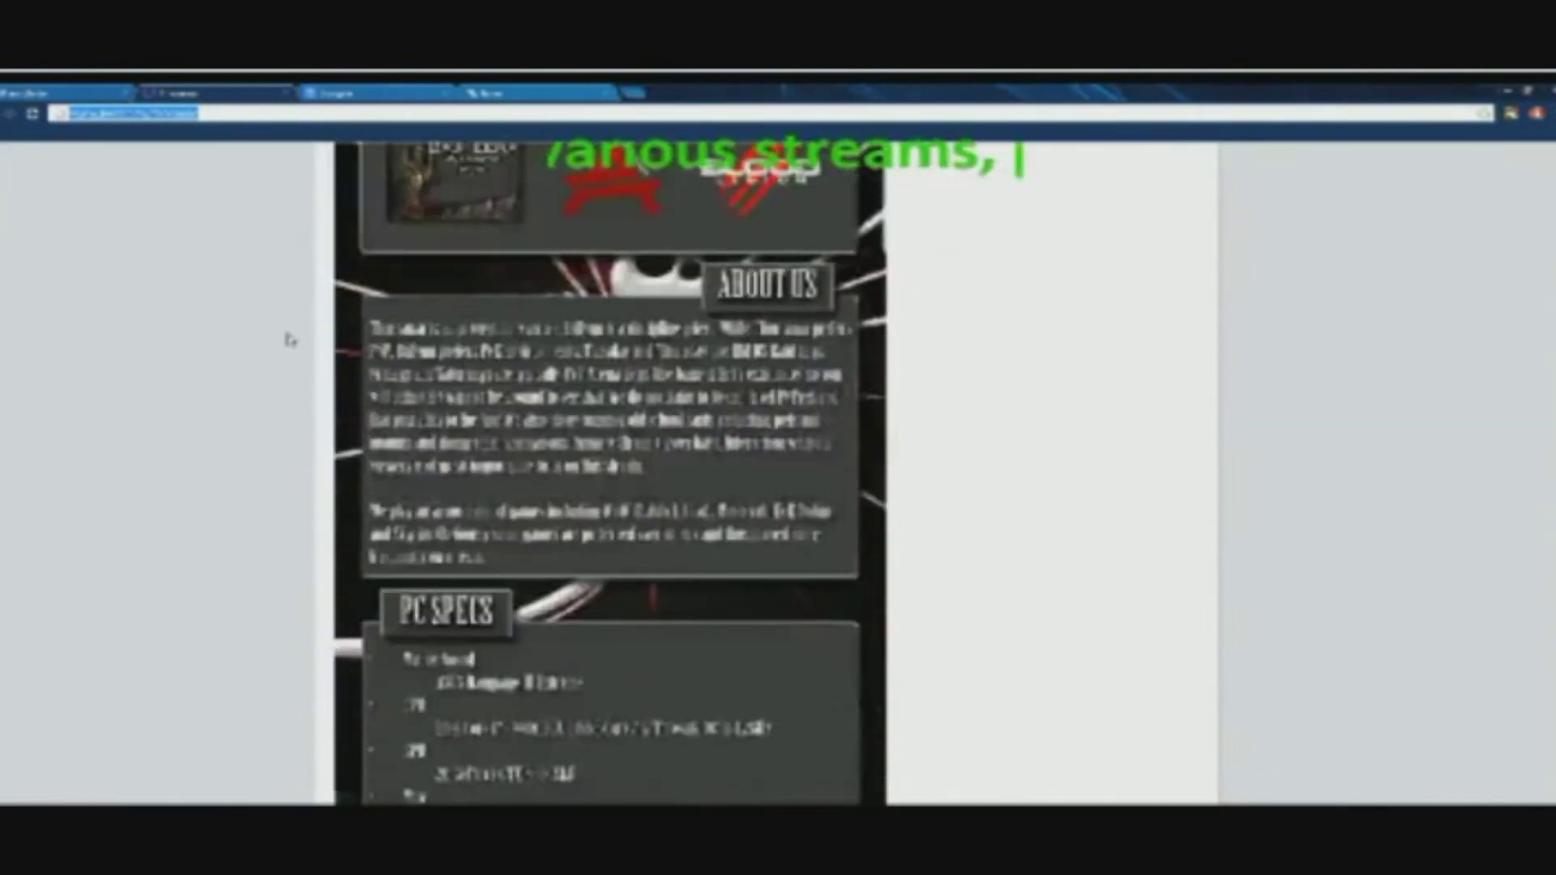
scroll(289, 340, up, 4)
scroll(289, 340, up, 5)
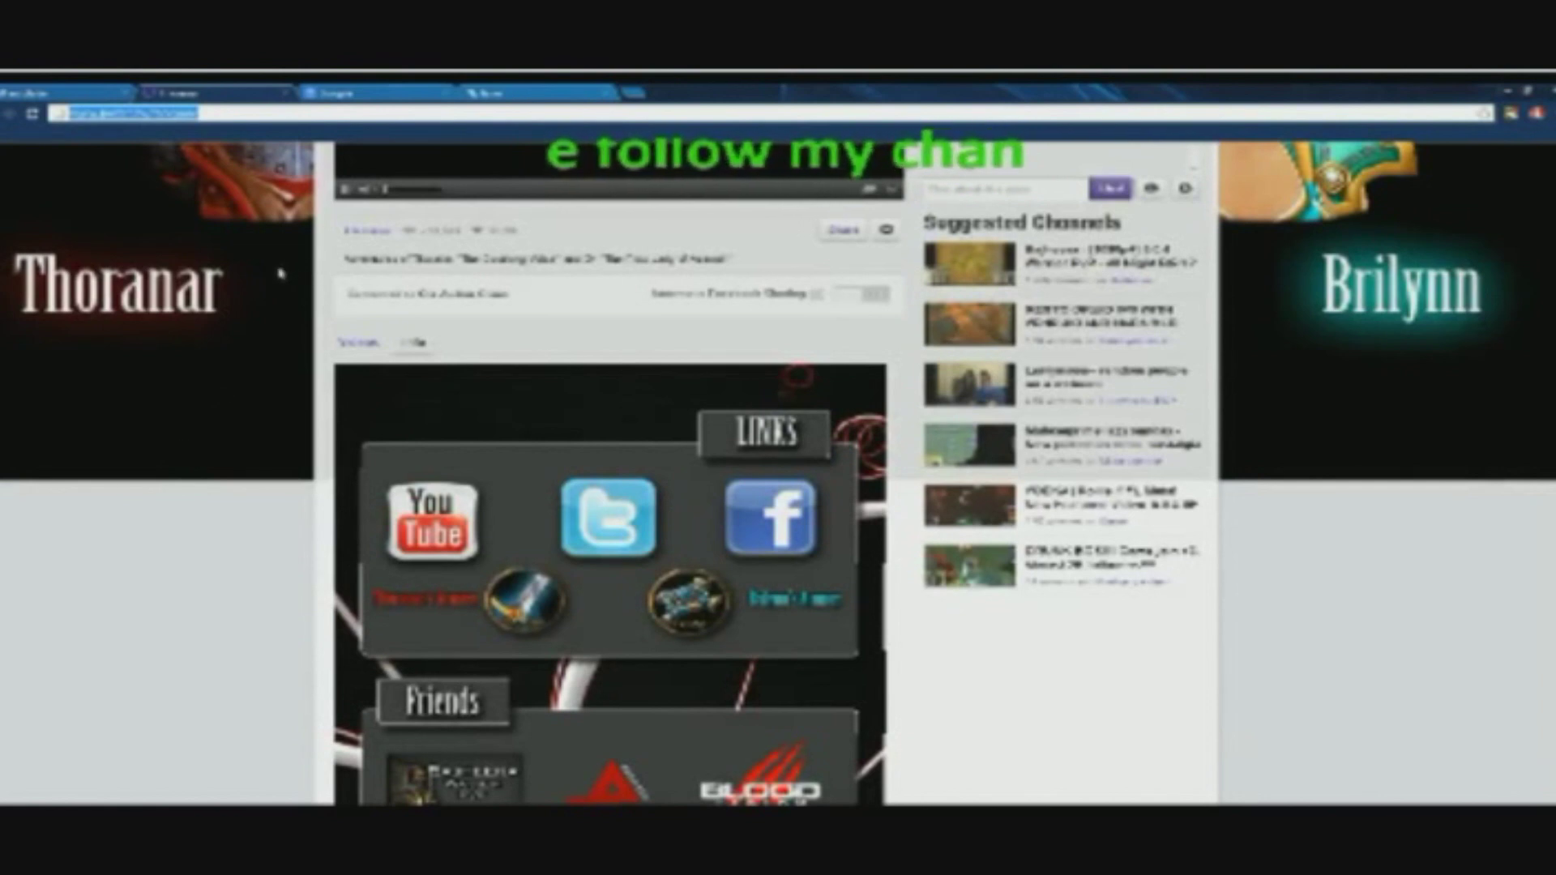
click(61, 91)
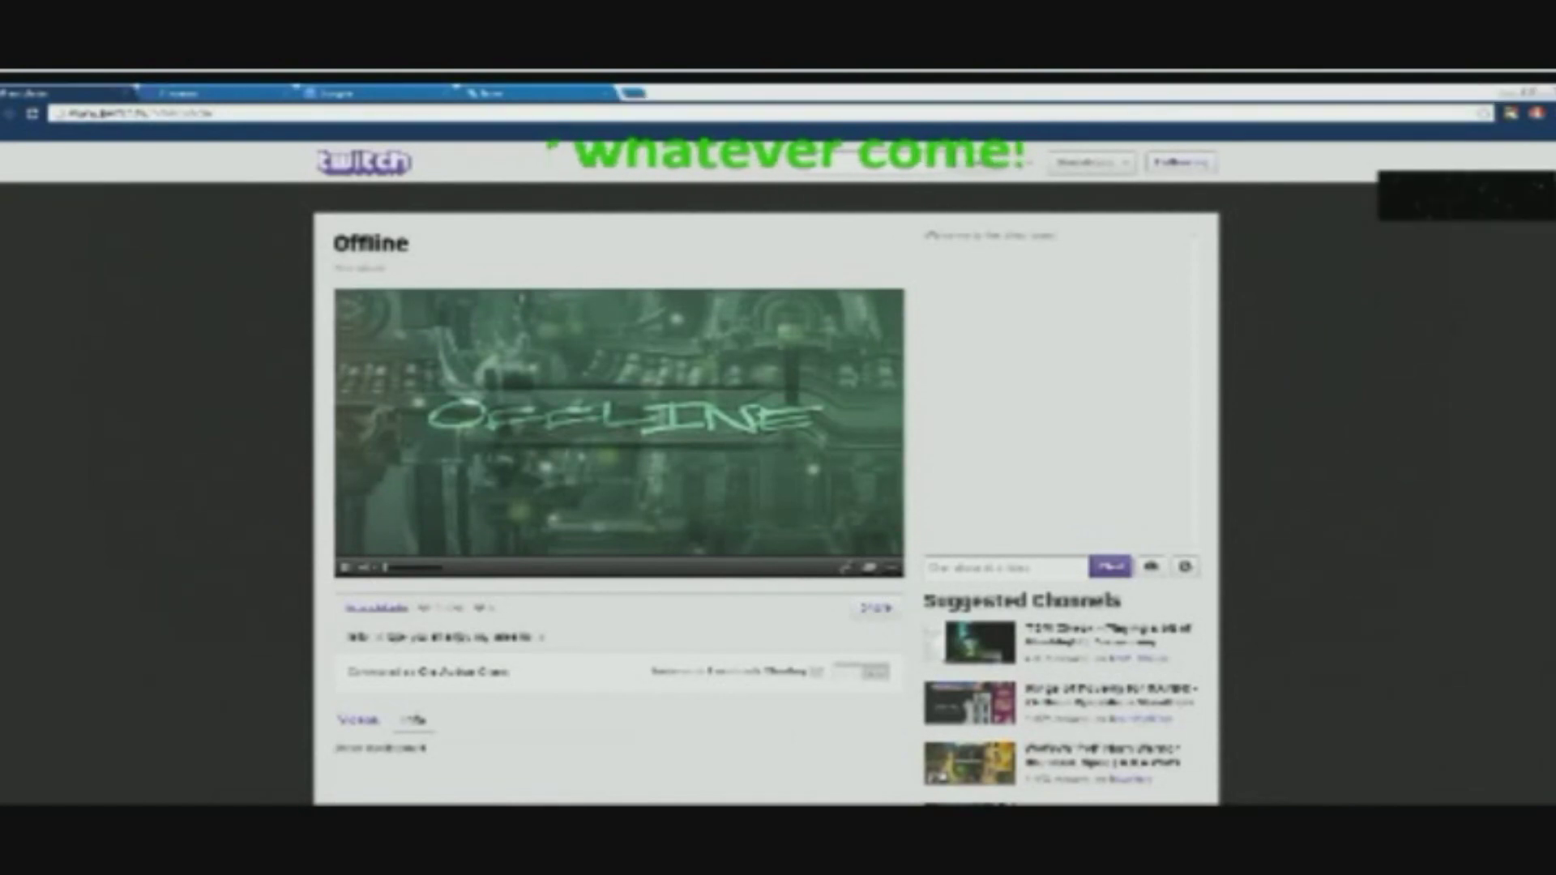
Search Google for "texture" and show the image results.
click(354, 91)
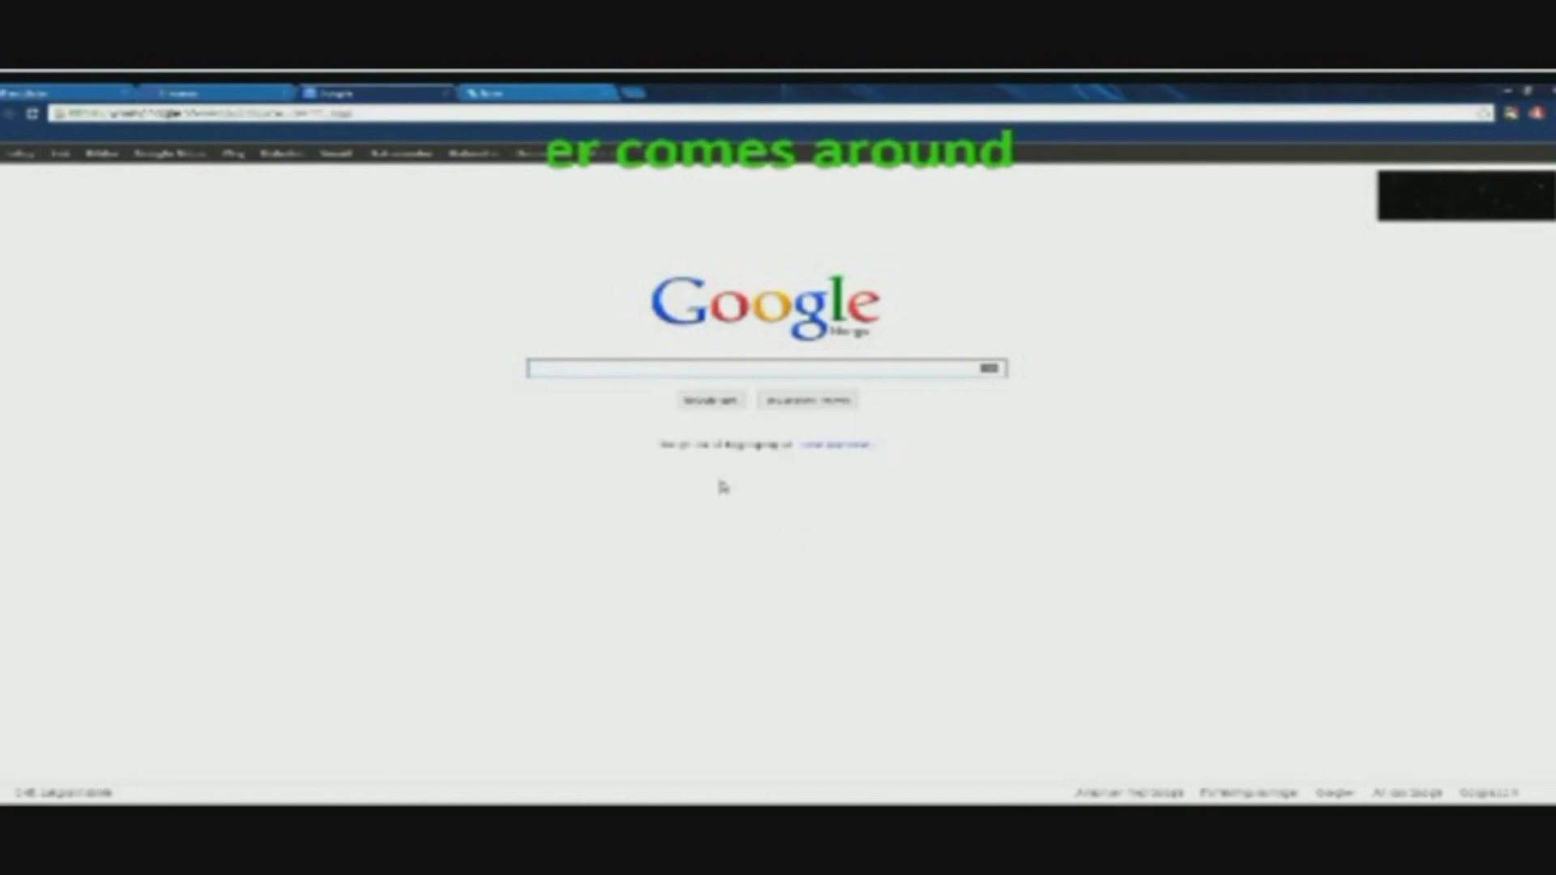
text(texture)
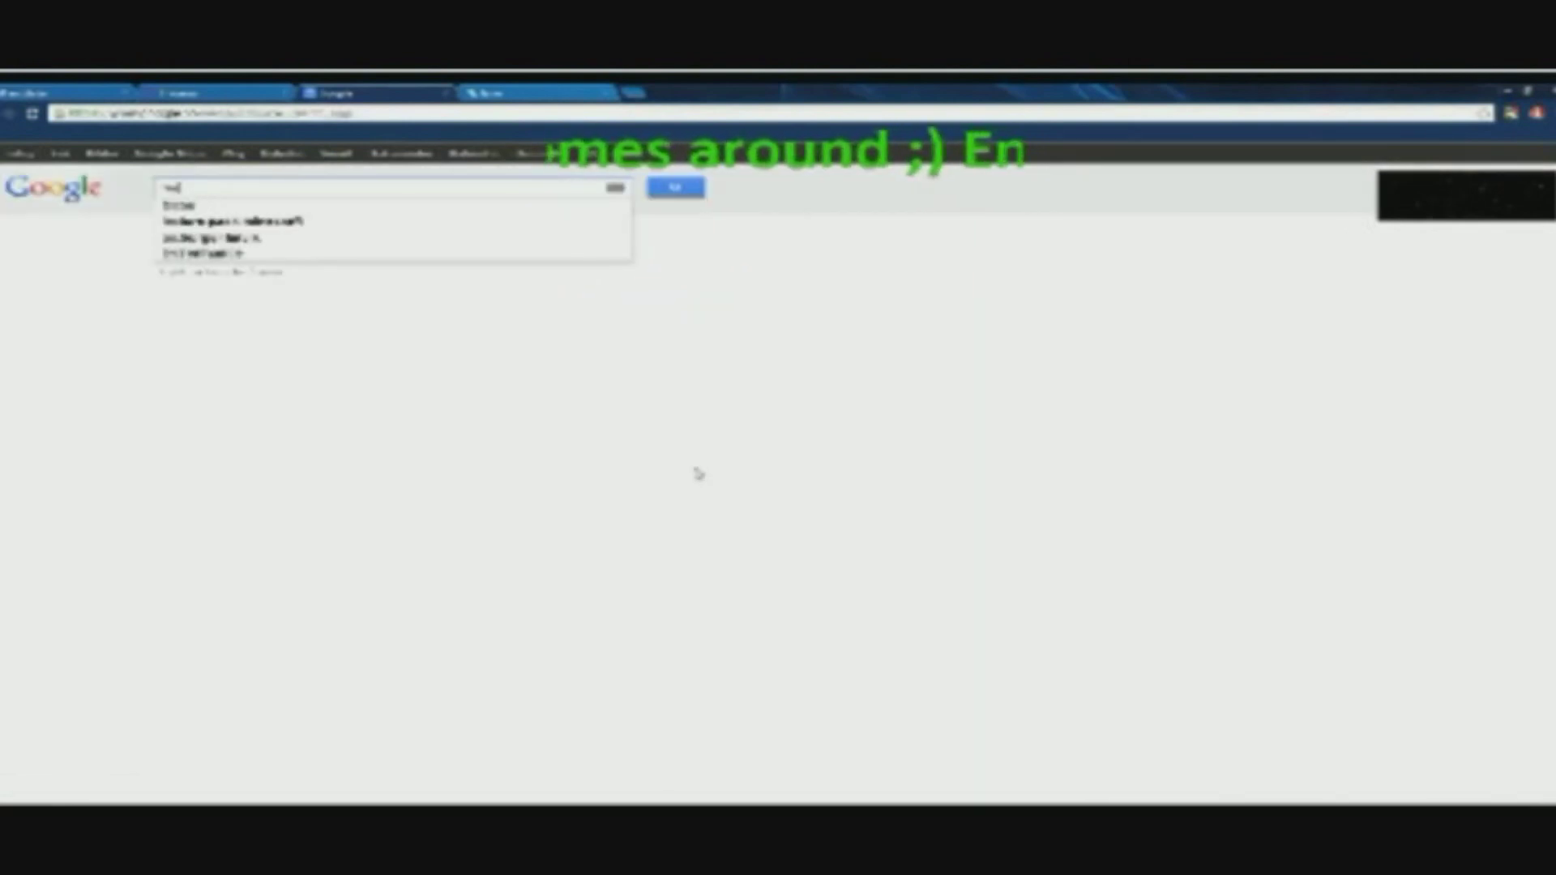
key(BackSpace)
key(BackSpace)
key(BackSpace)
key(Return)
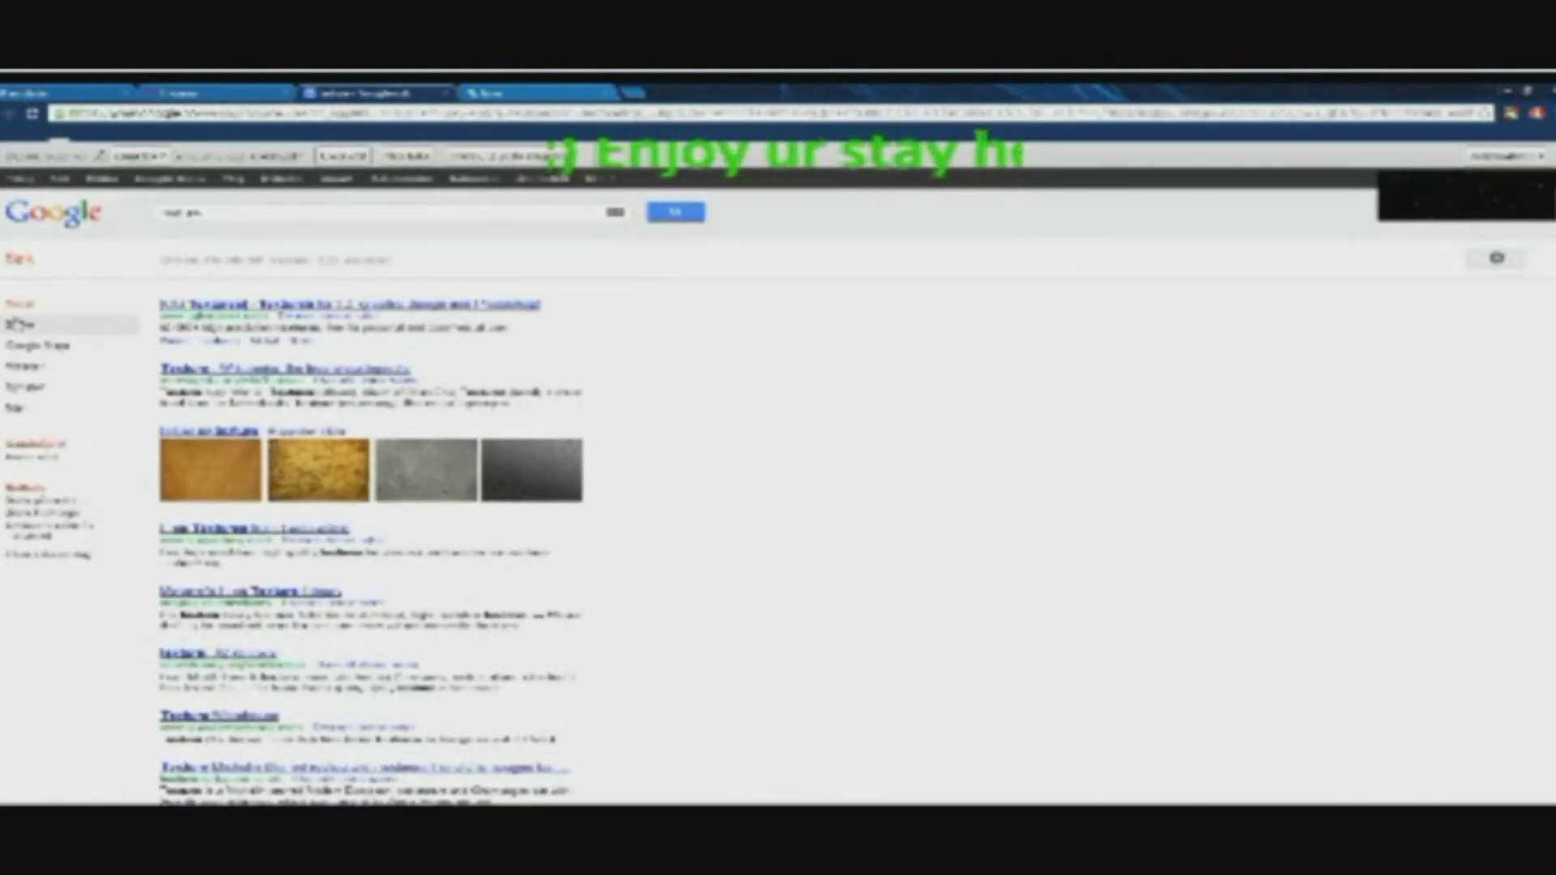
click(199, 433)
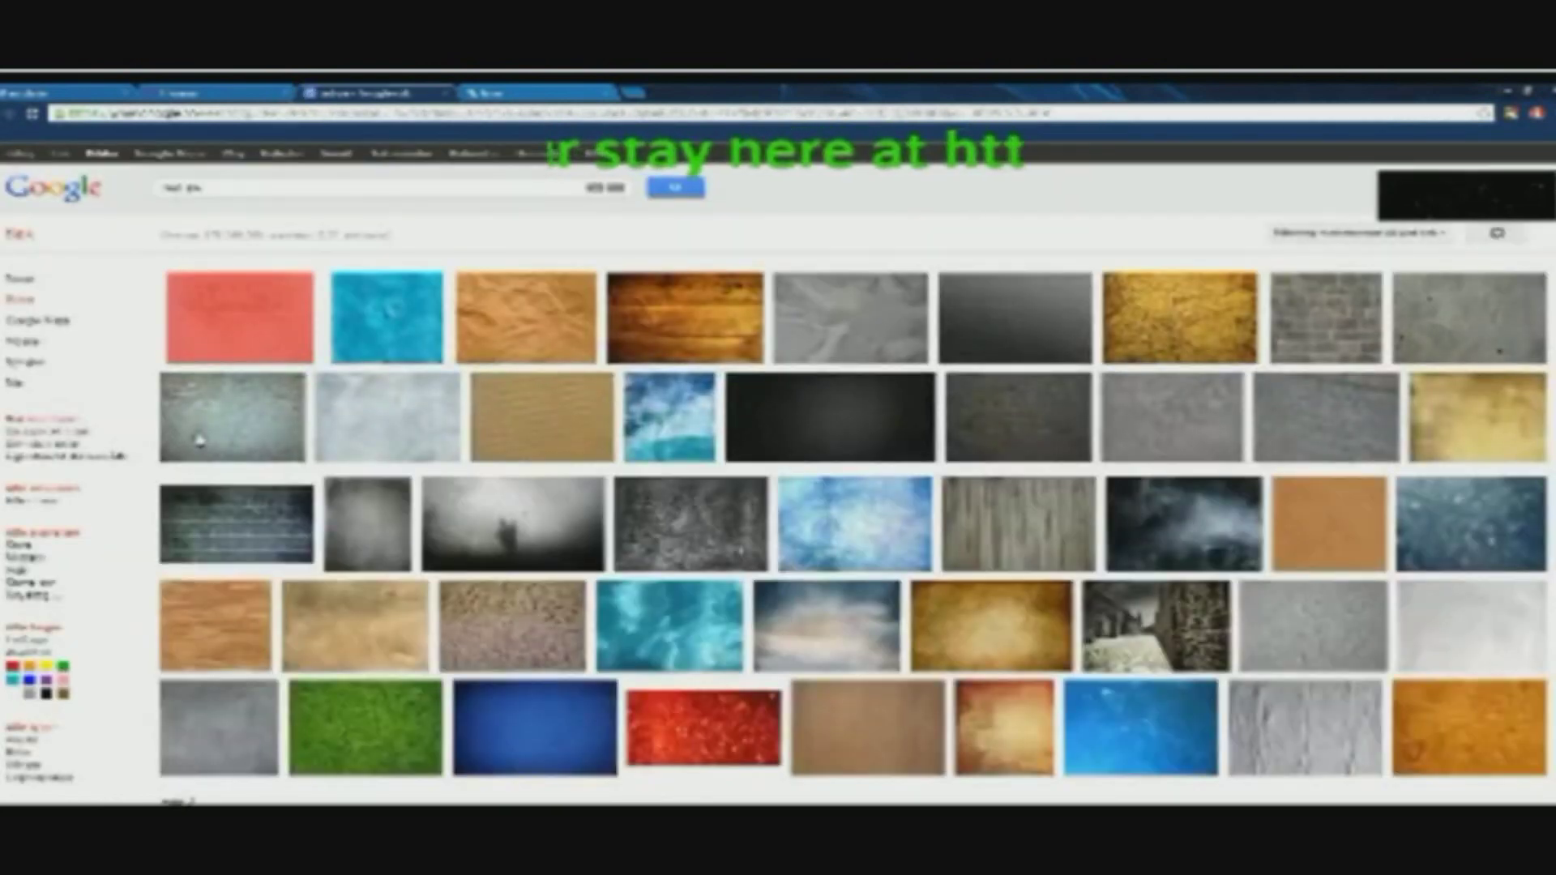
Review the example Twitch channel's side background artwork again and return to the texture image results.
click(175, 92)
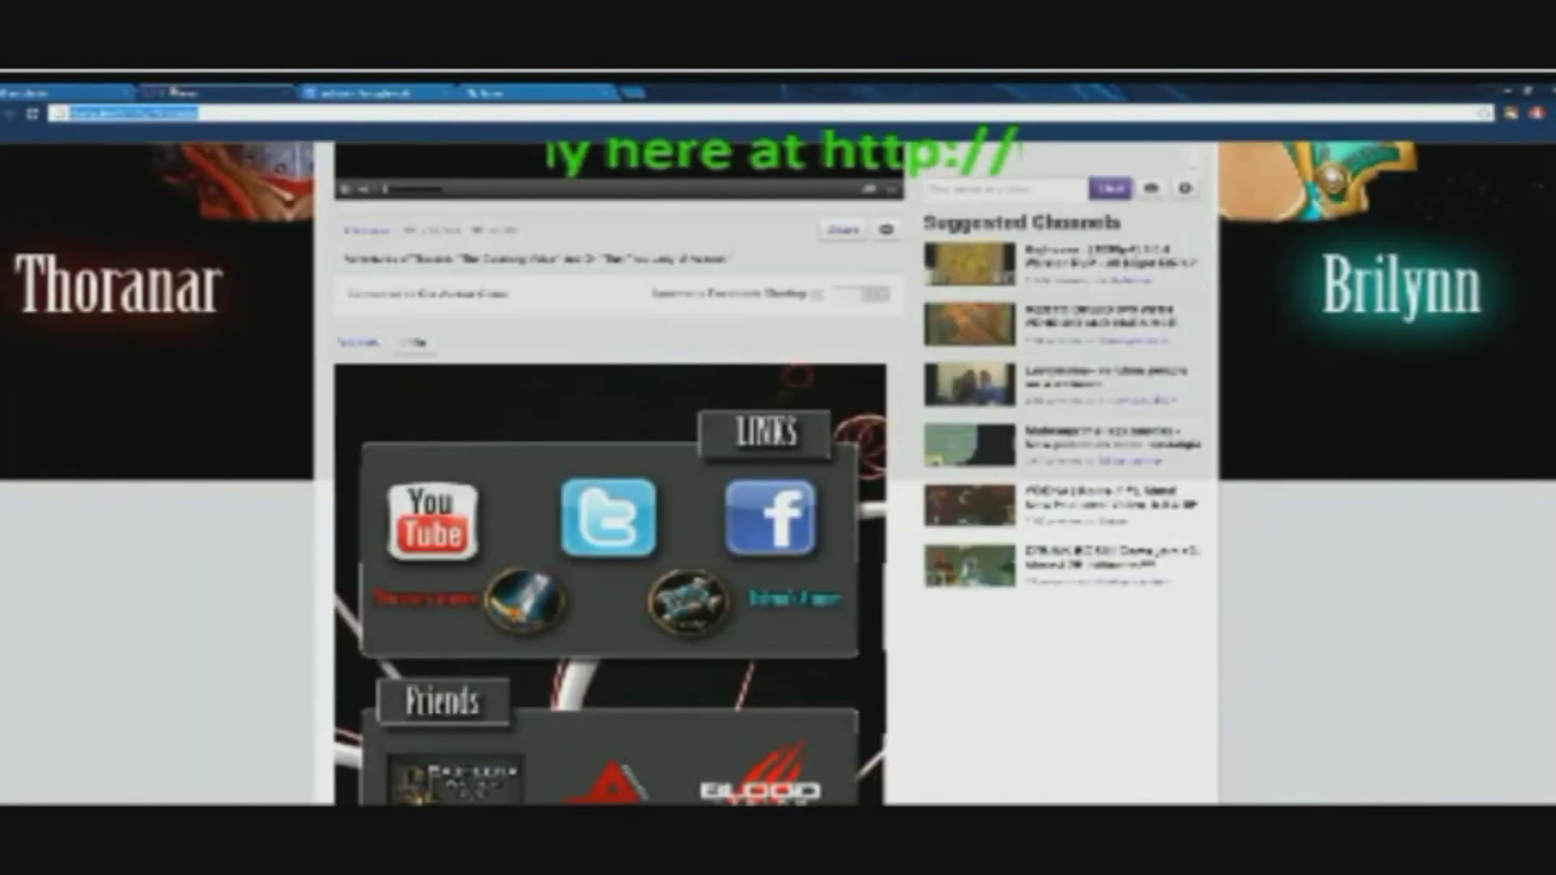
scroll(107, 372, up, 5)
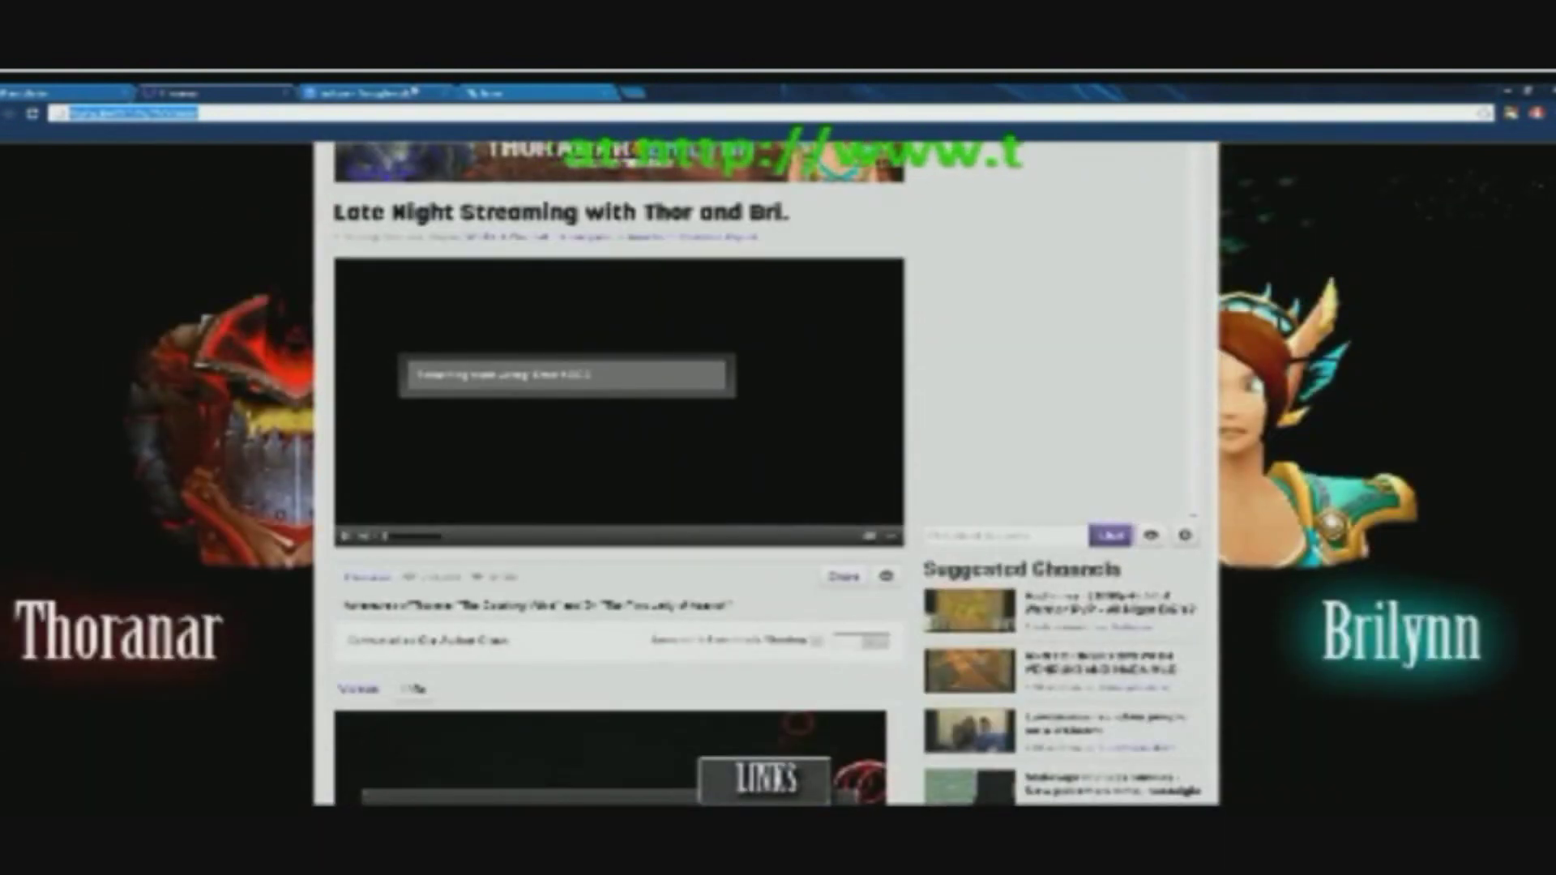
click(409, 92)
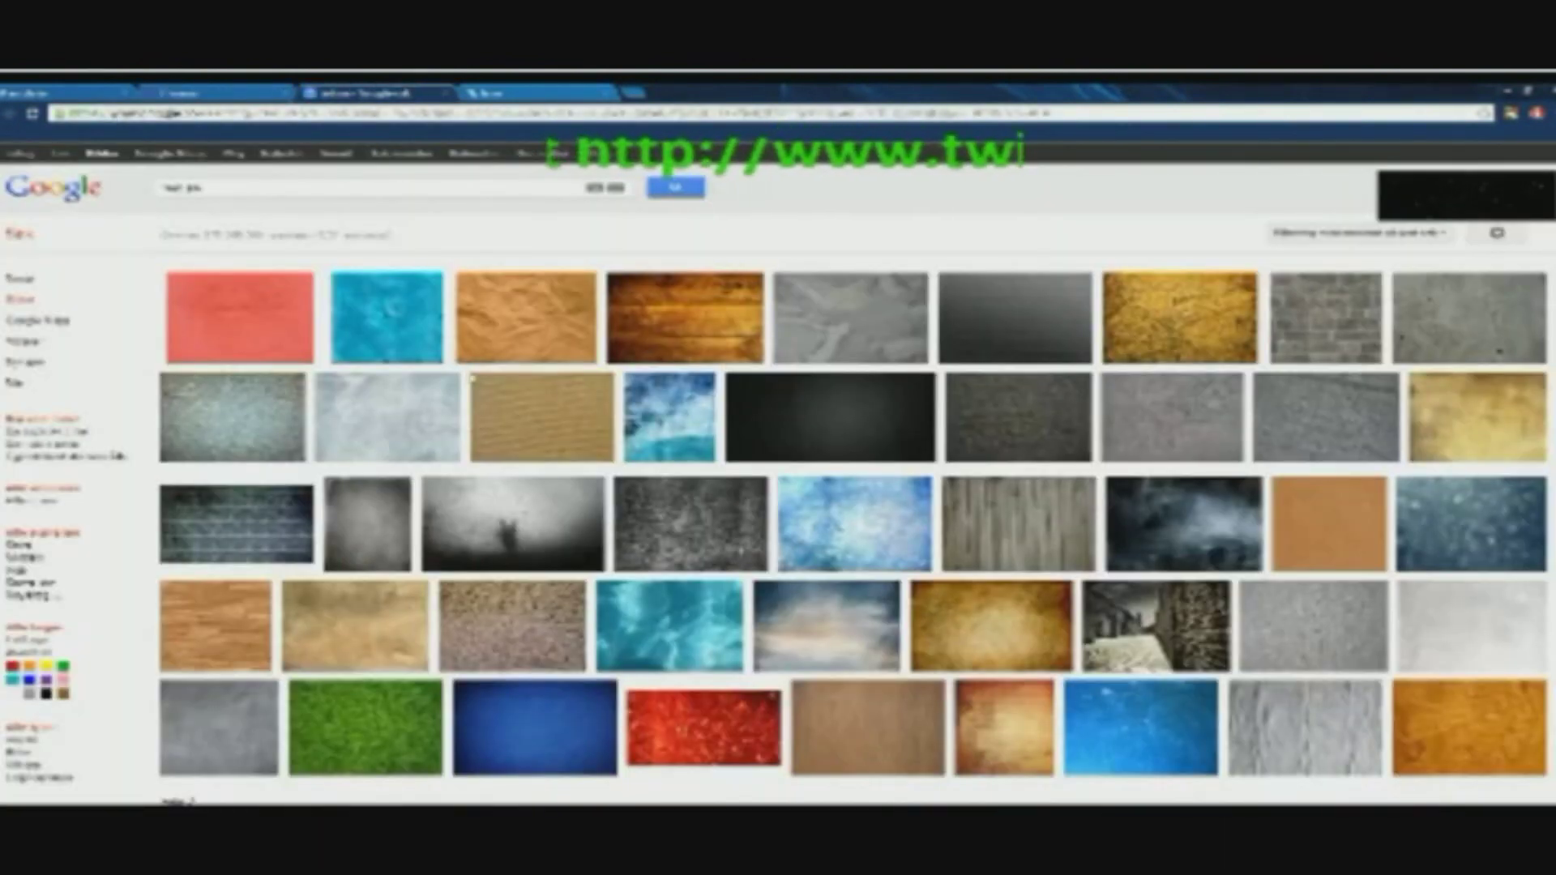
Browse the texture image results for a suitable background texture.
mouse_move(813, 414)
scroll(813, 413, down, 3)
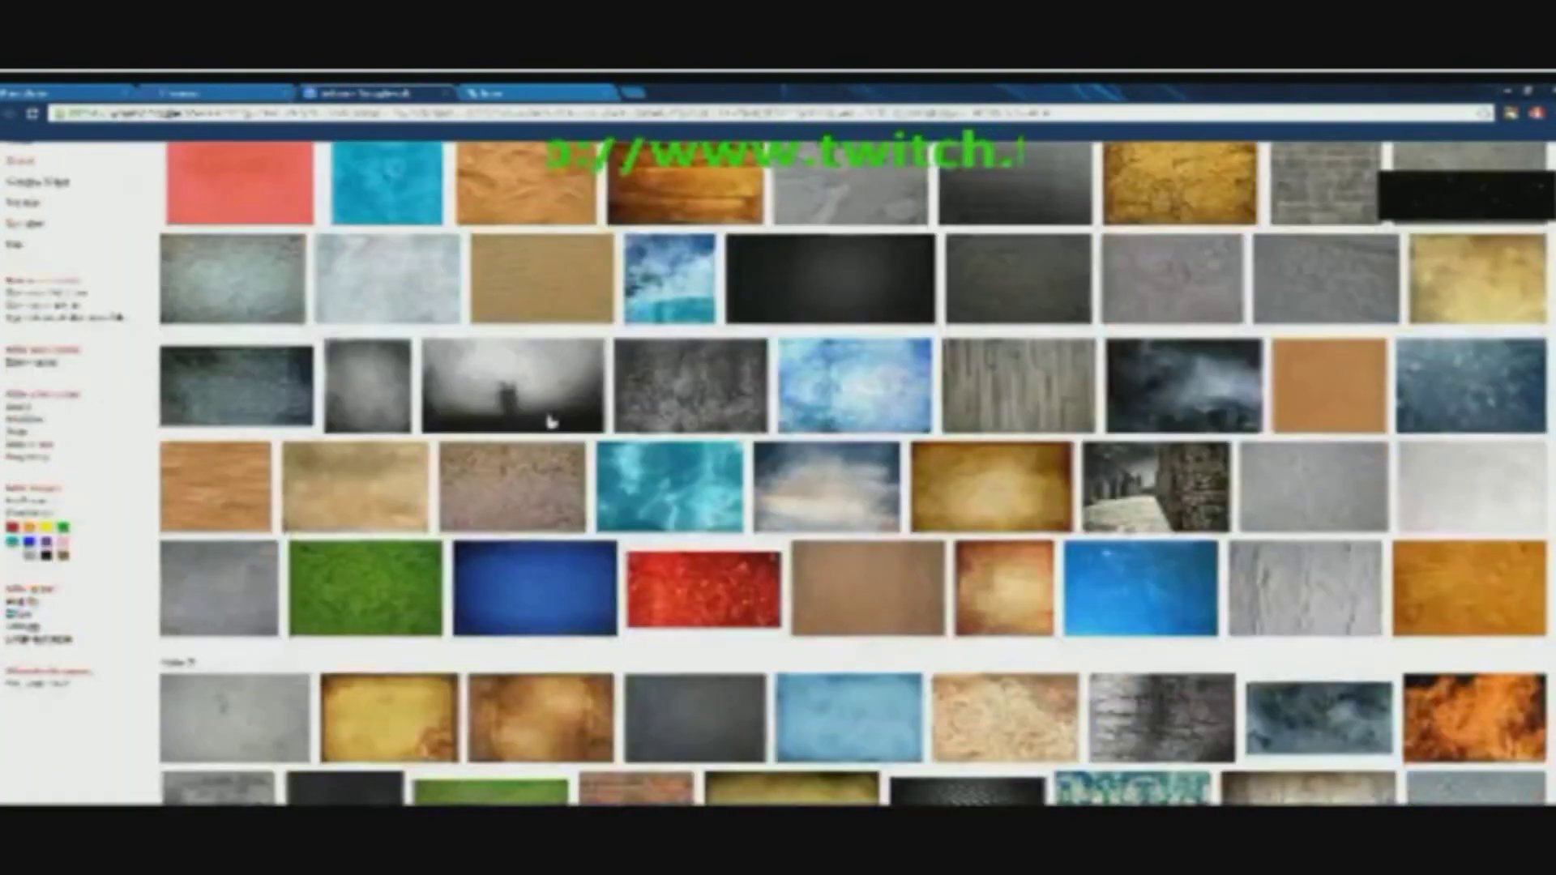
scroll(549, 421, down, 1)
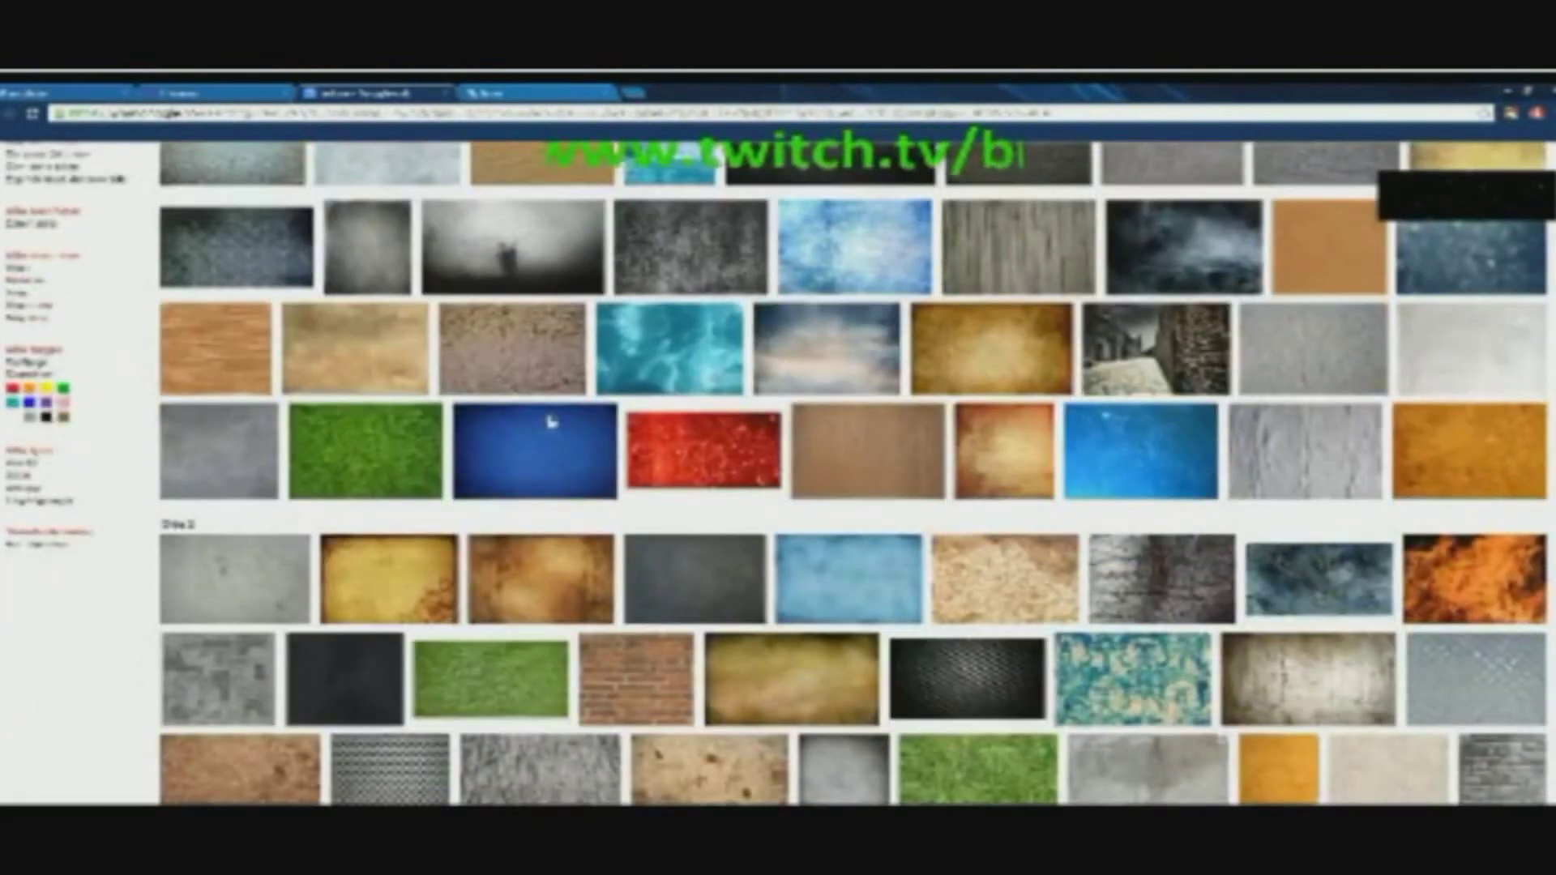
scroll(549, 420, down, 1)
scroll(549, 420, down, 2)
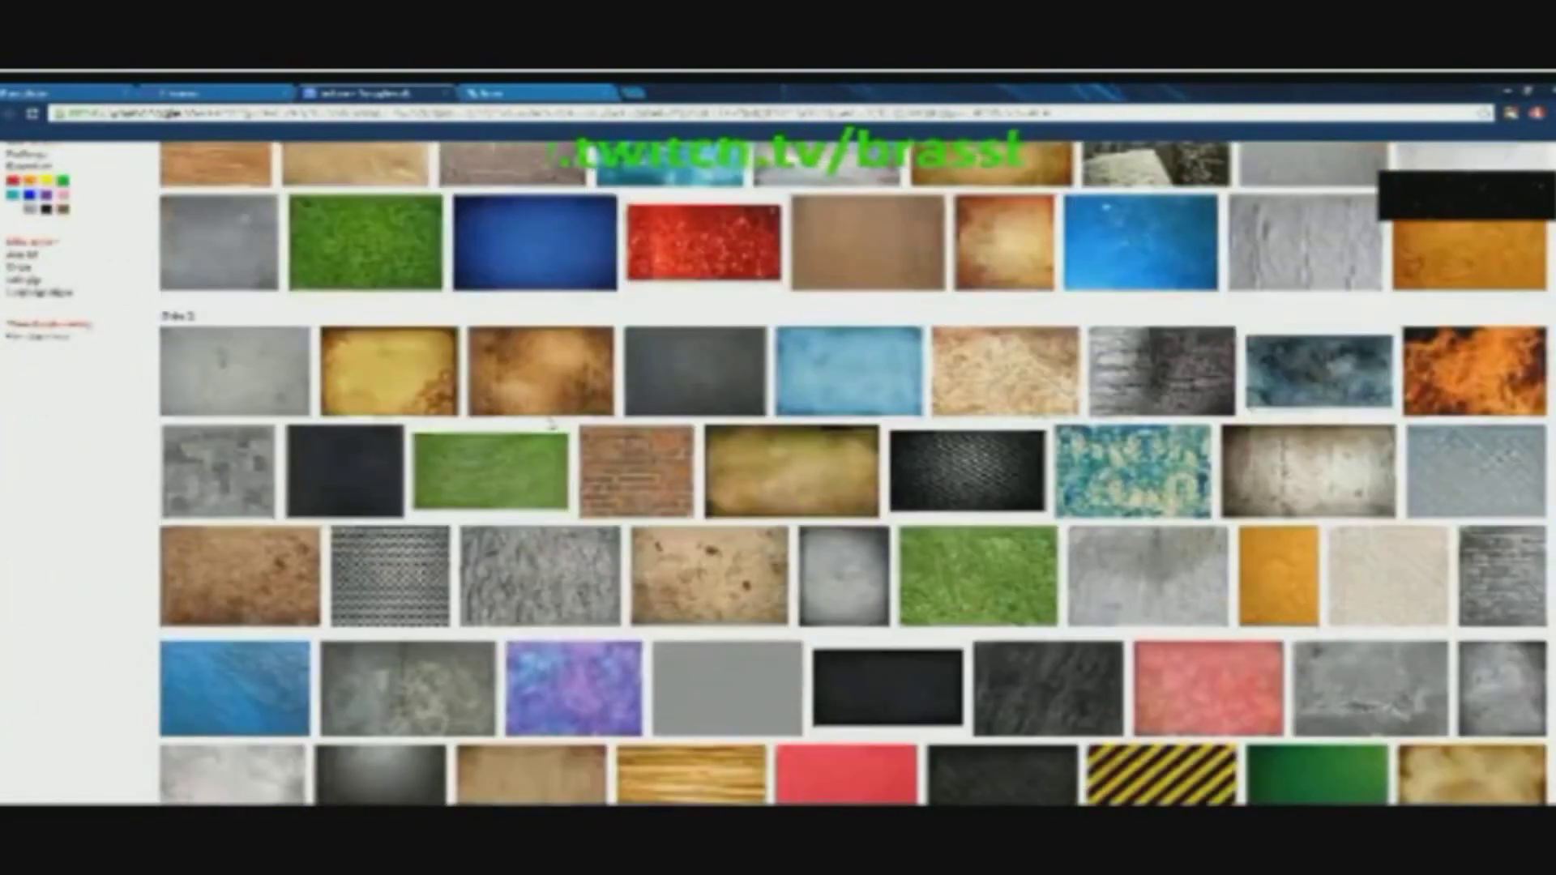
scroll(550, 421, up, 3)
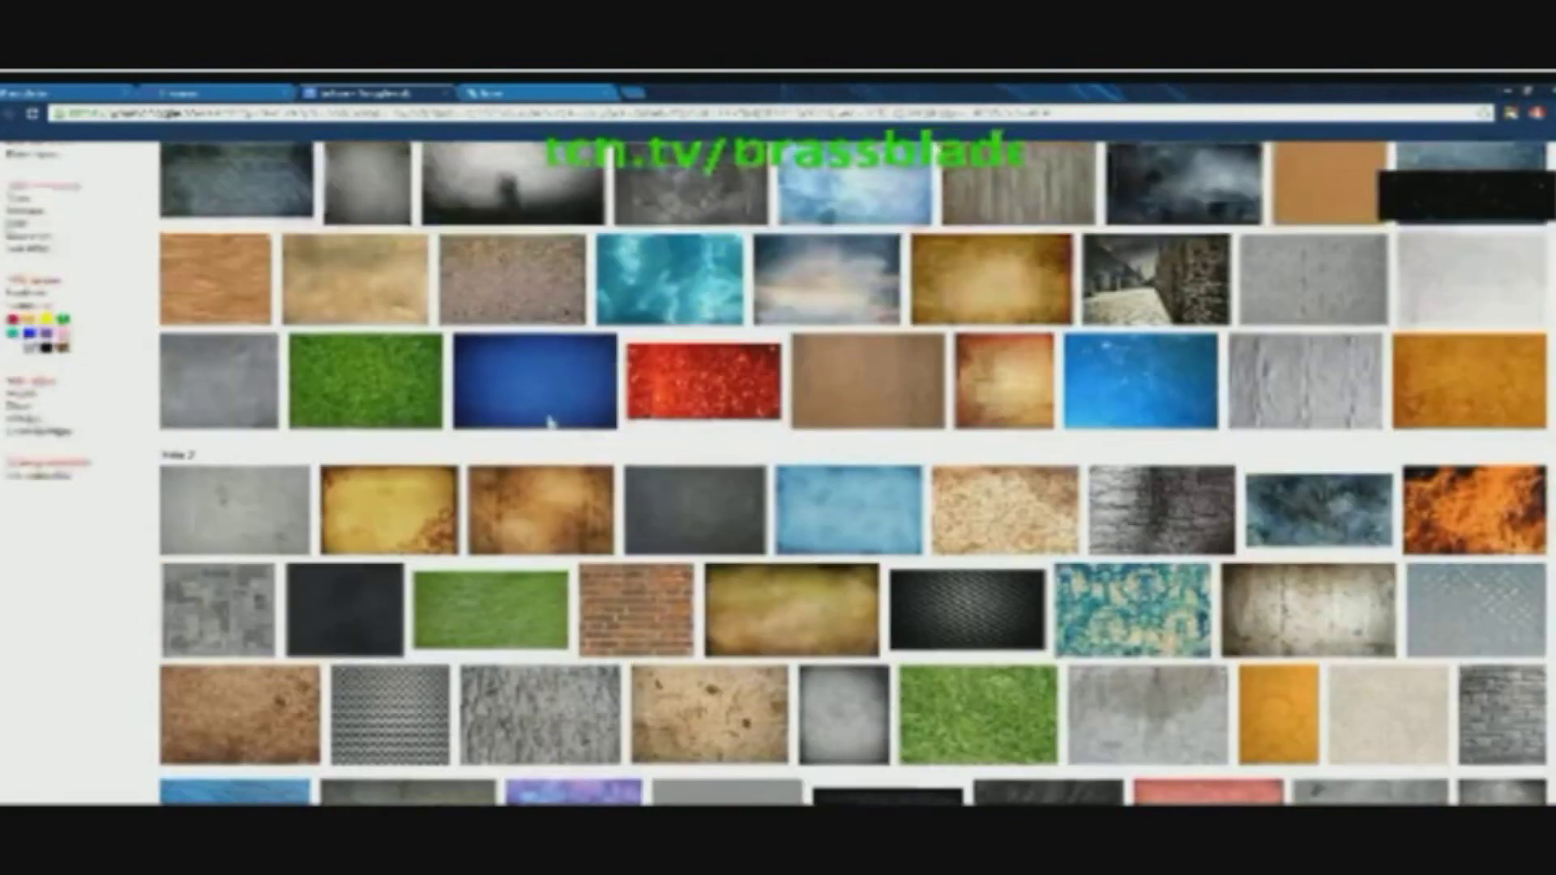
scroll(549, 421, up, 2)
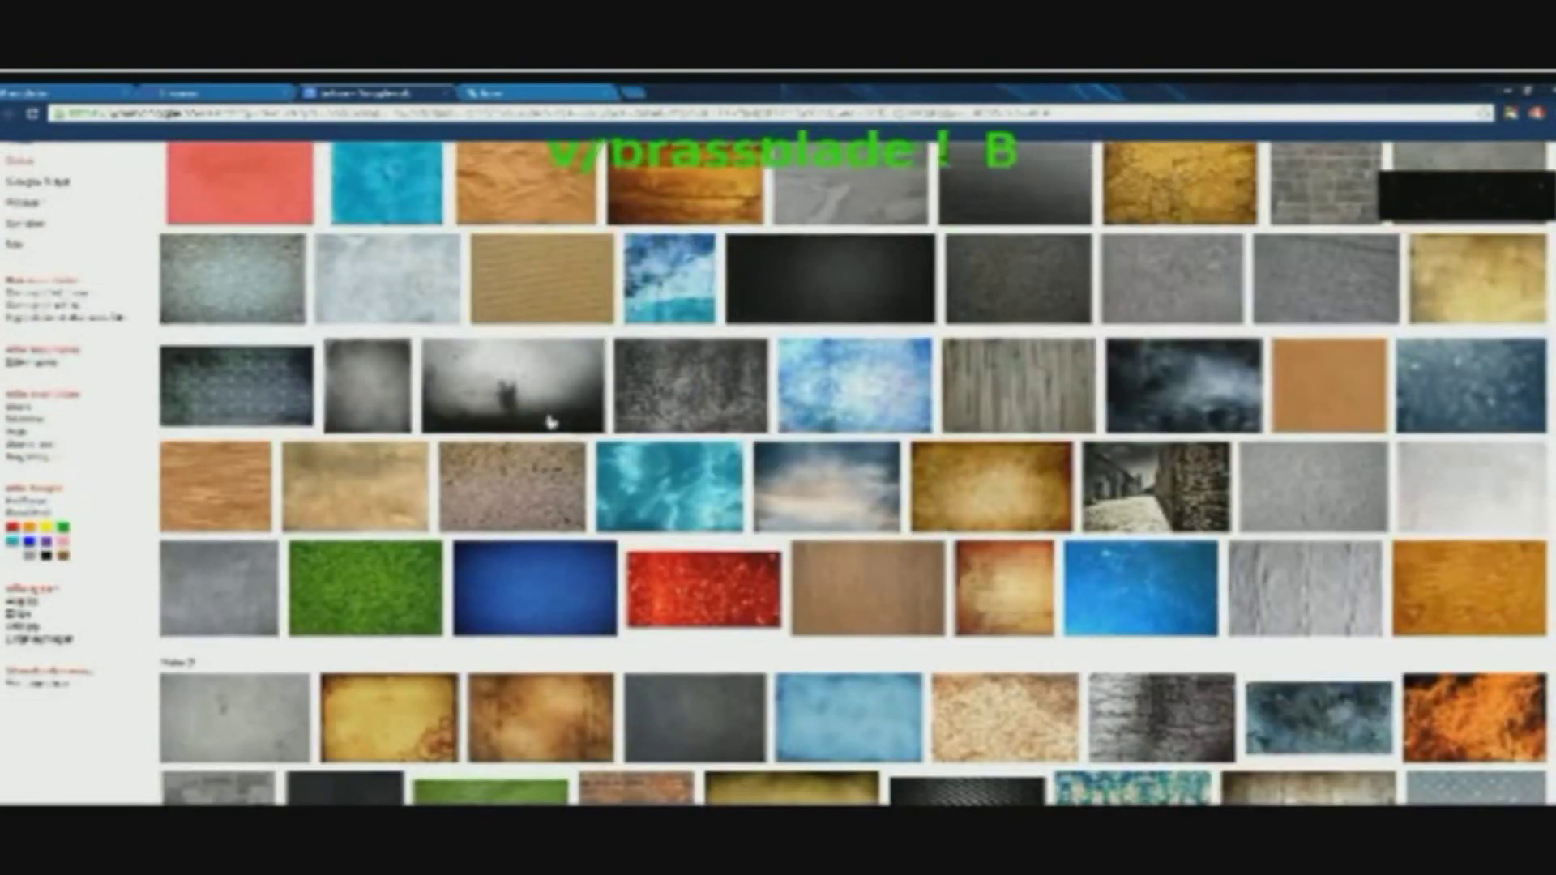
Open the dark grey grunge texture and view it on its source page before going back.
mouse_move(379, 392)
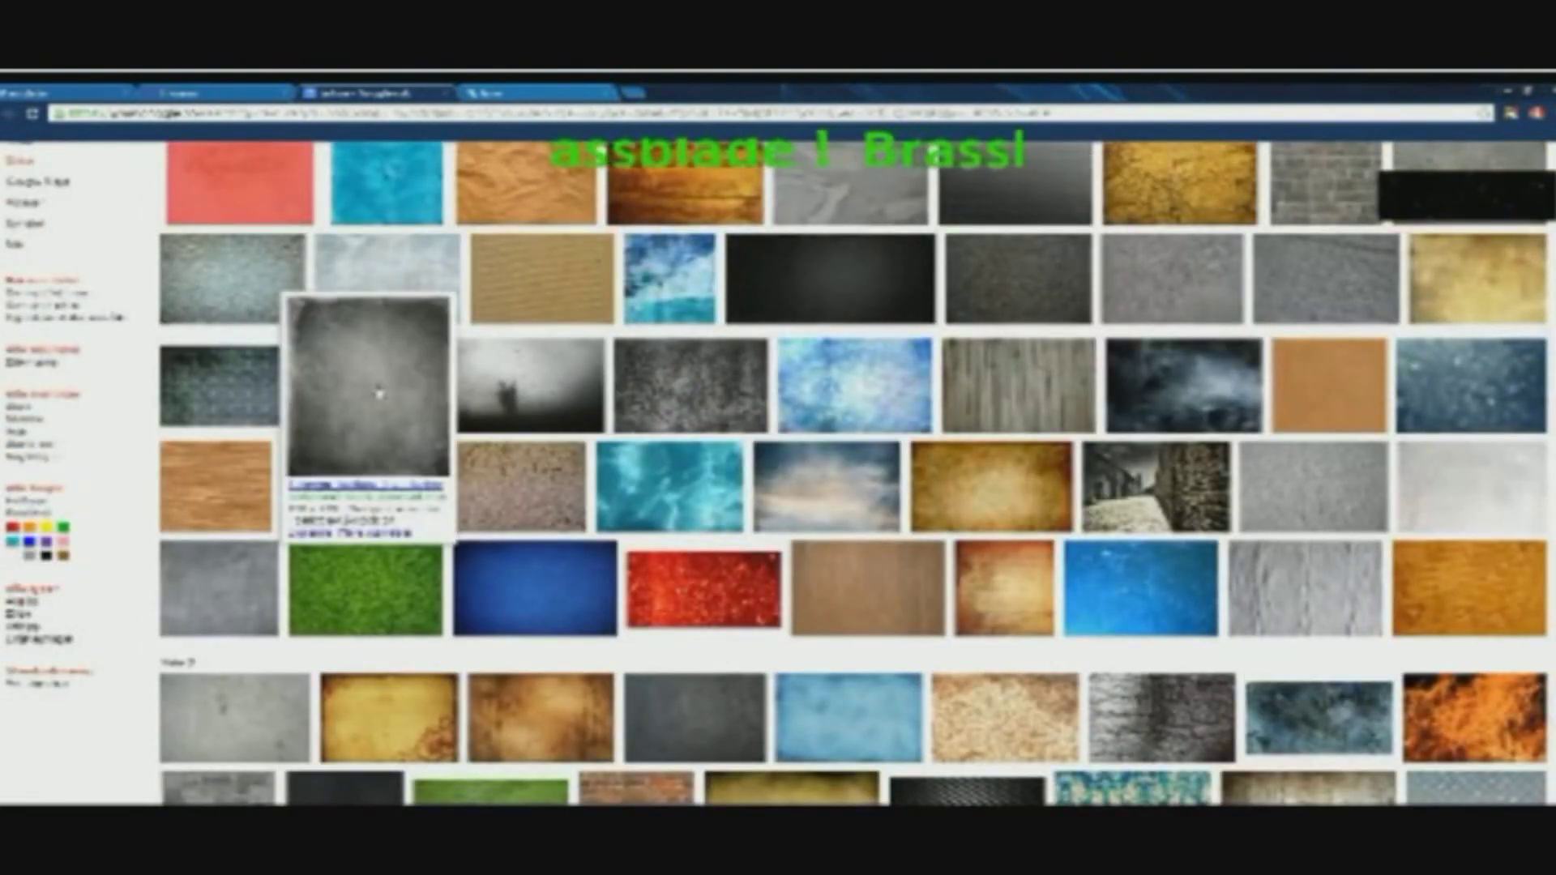
click(379, 392)
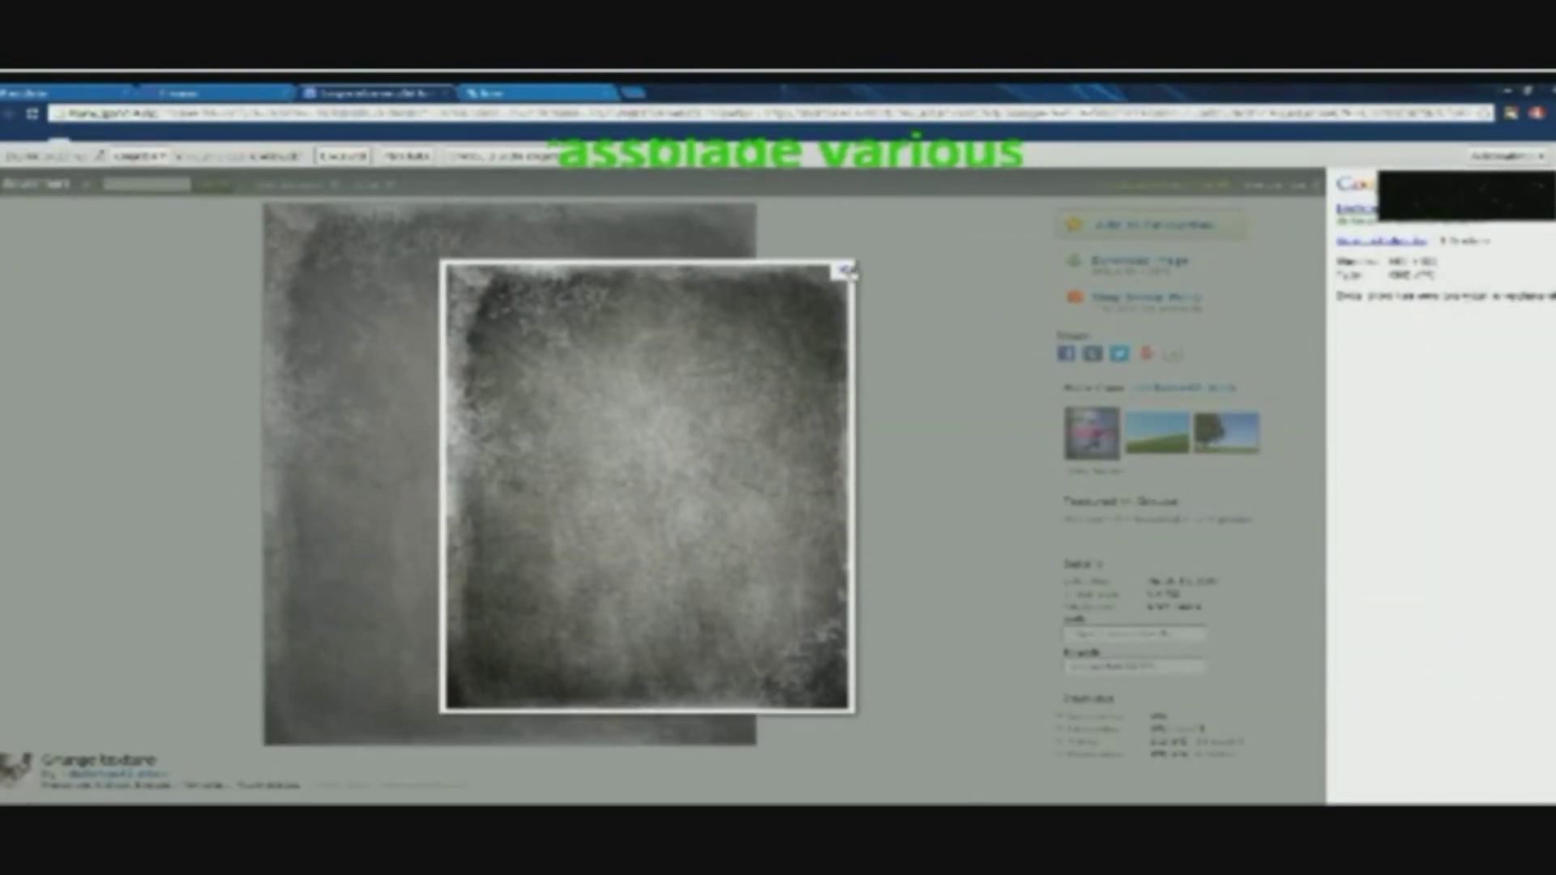
click(817, 277)
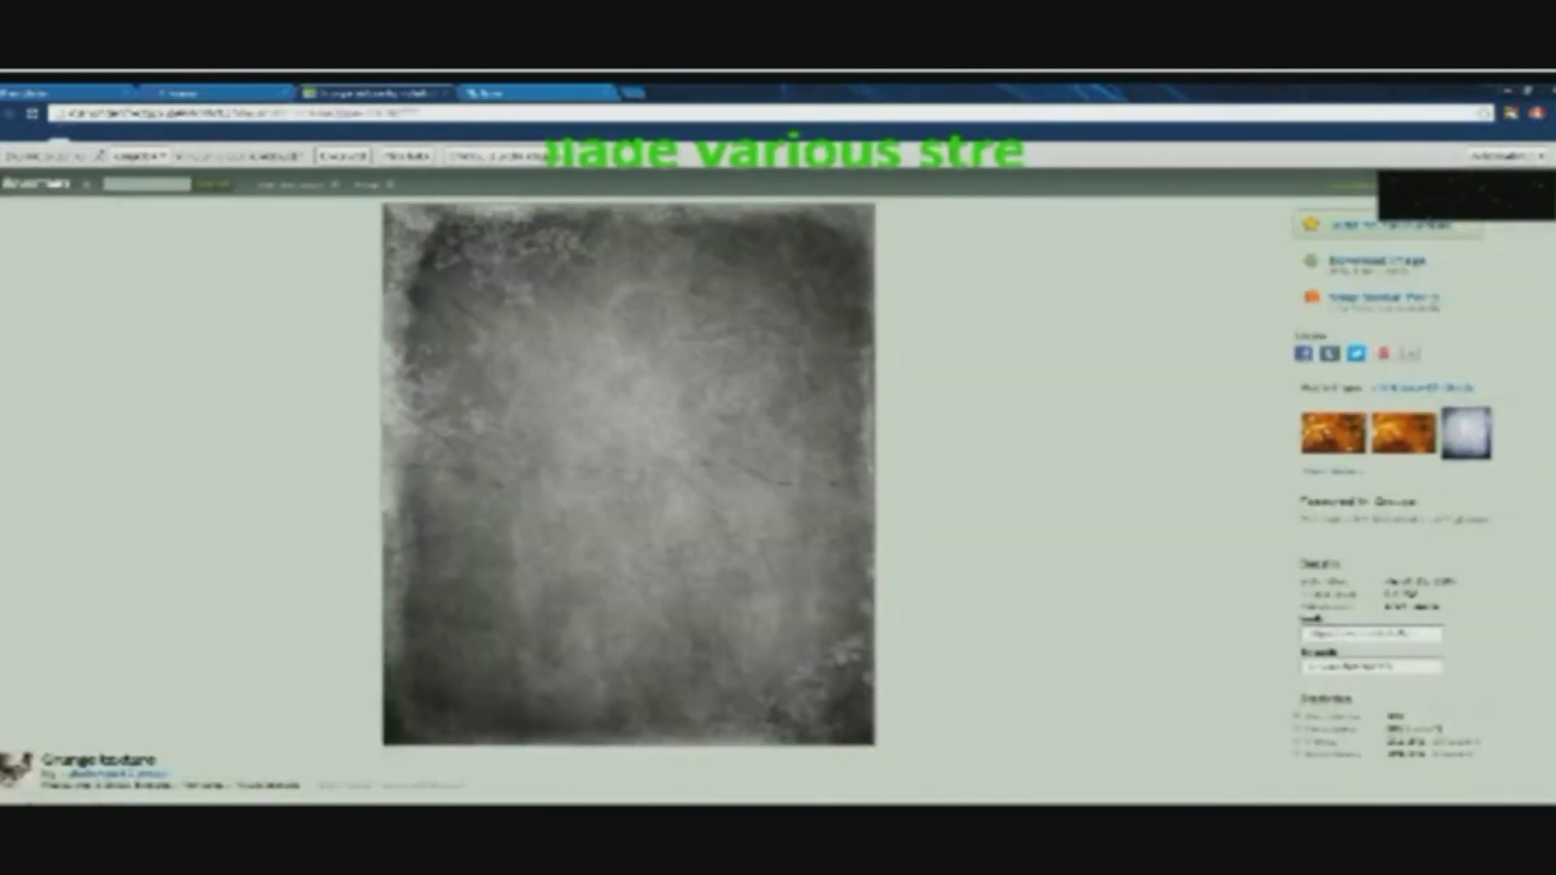
key(alt+Left)
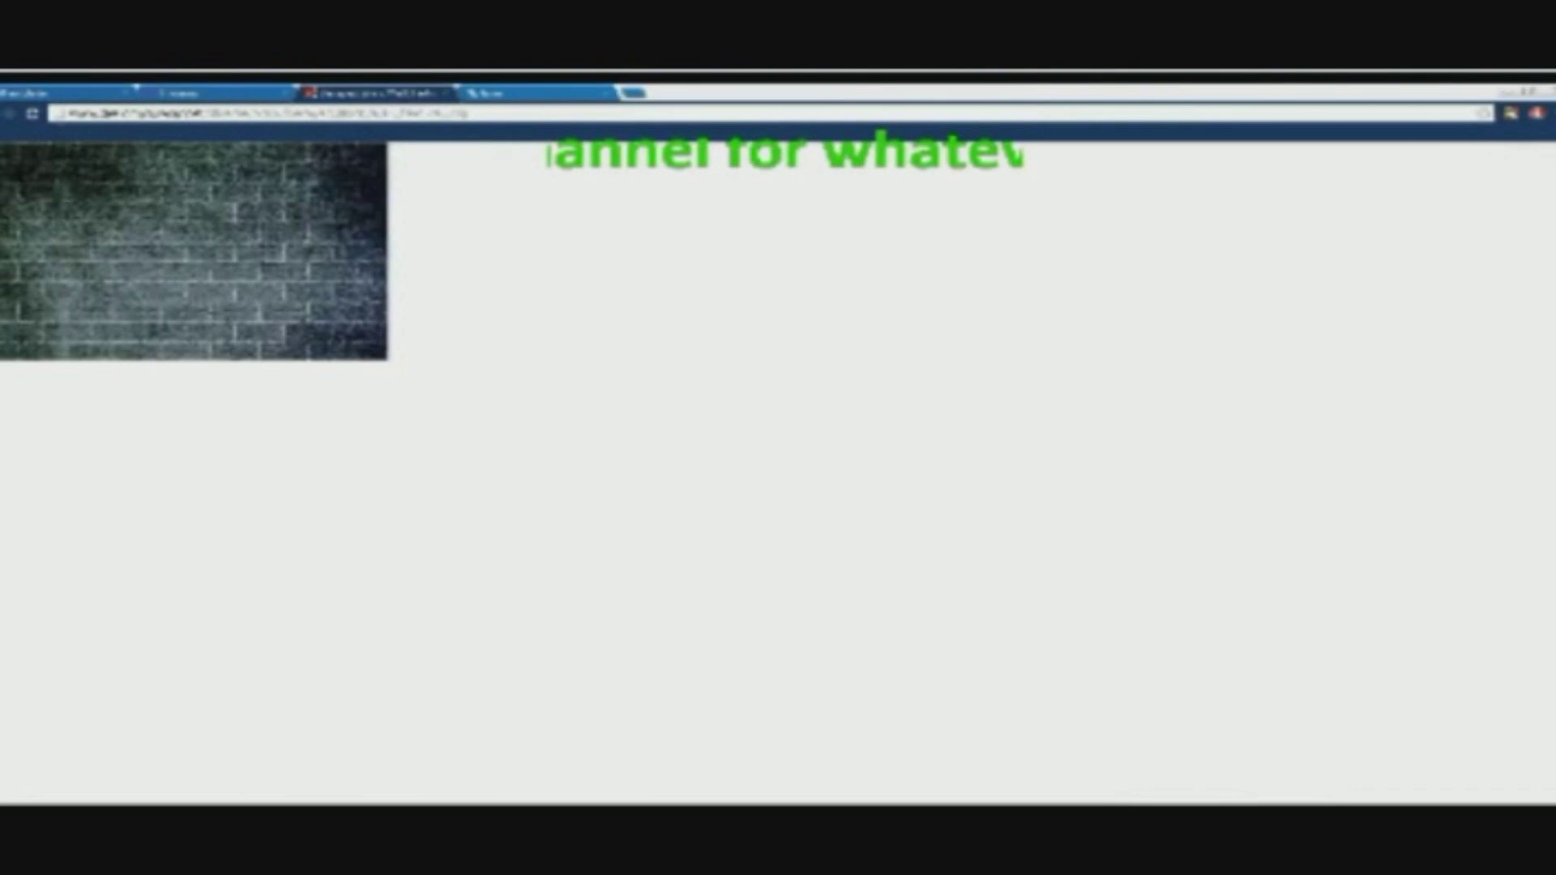
Save the full-size dark brick wall texture as an image on the desktop.
right_click(127, 269)
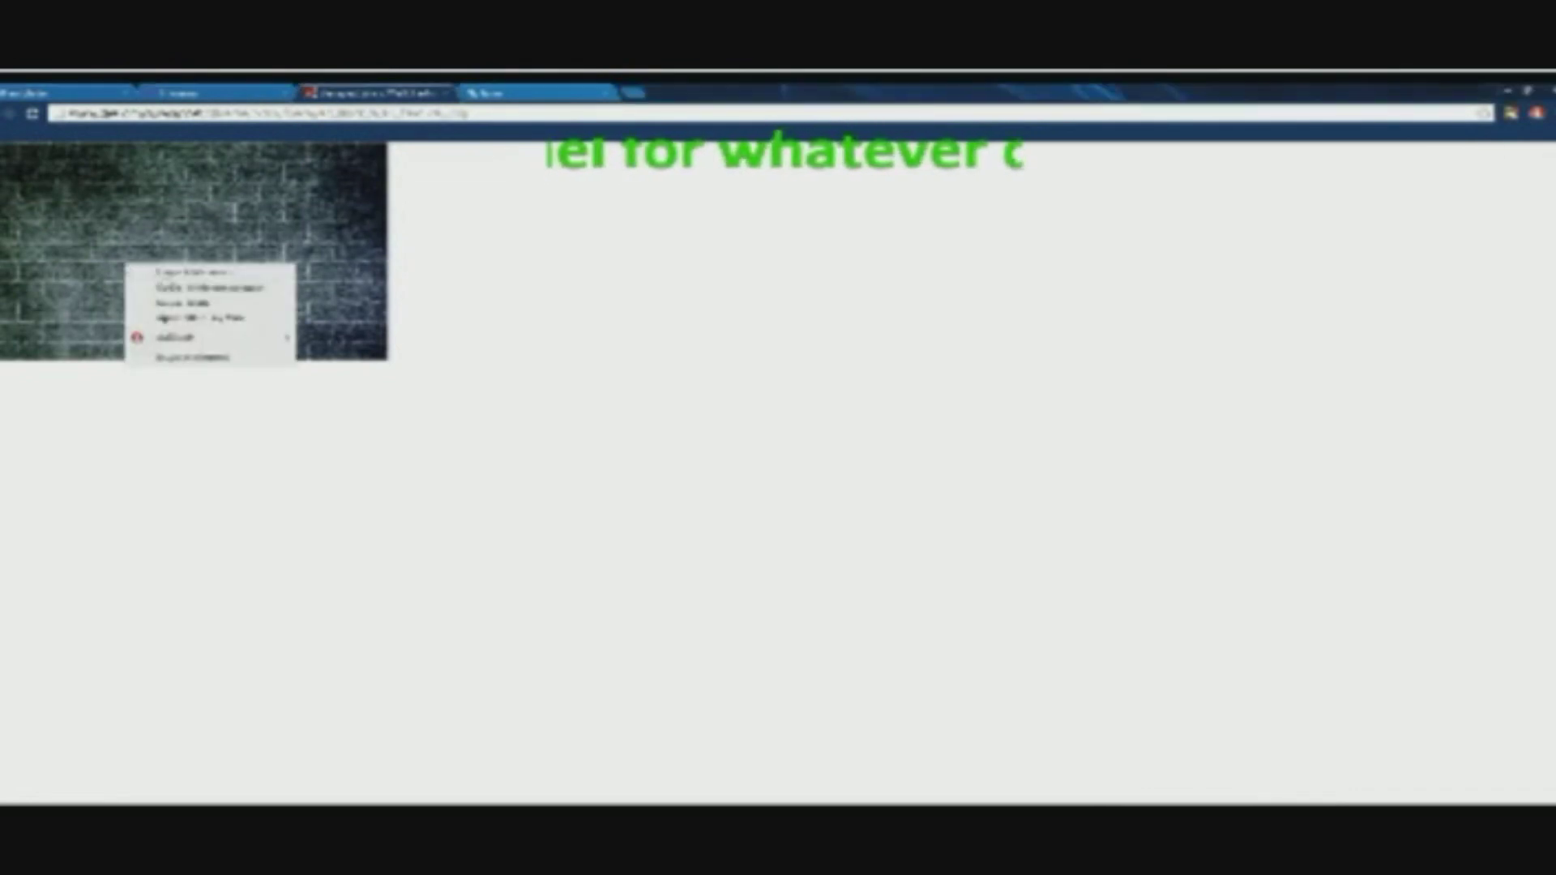
click(211, 273)
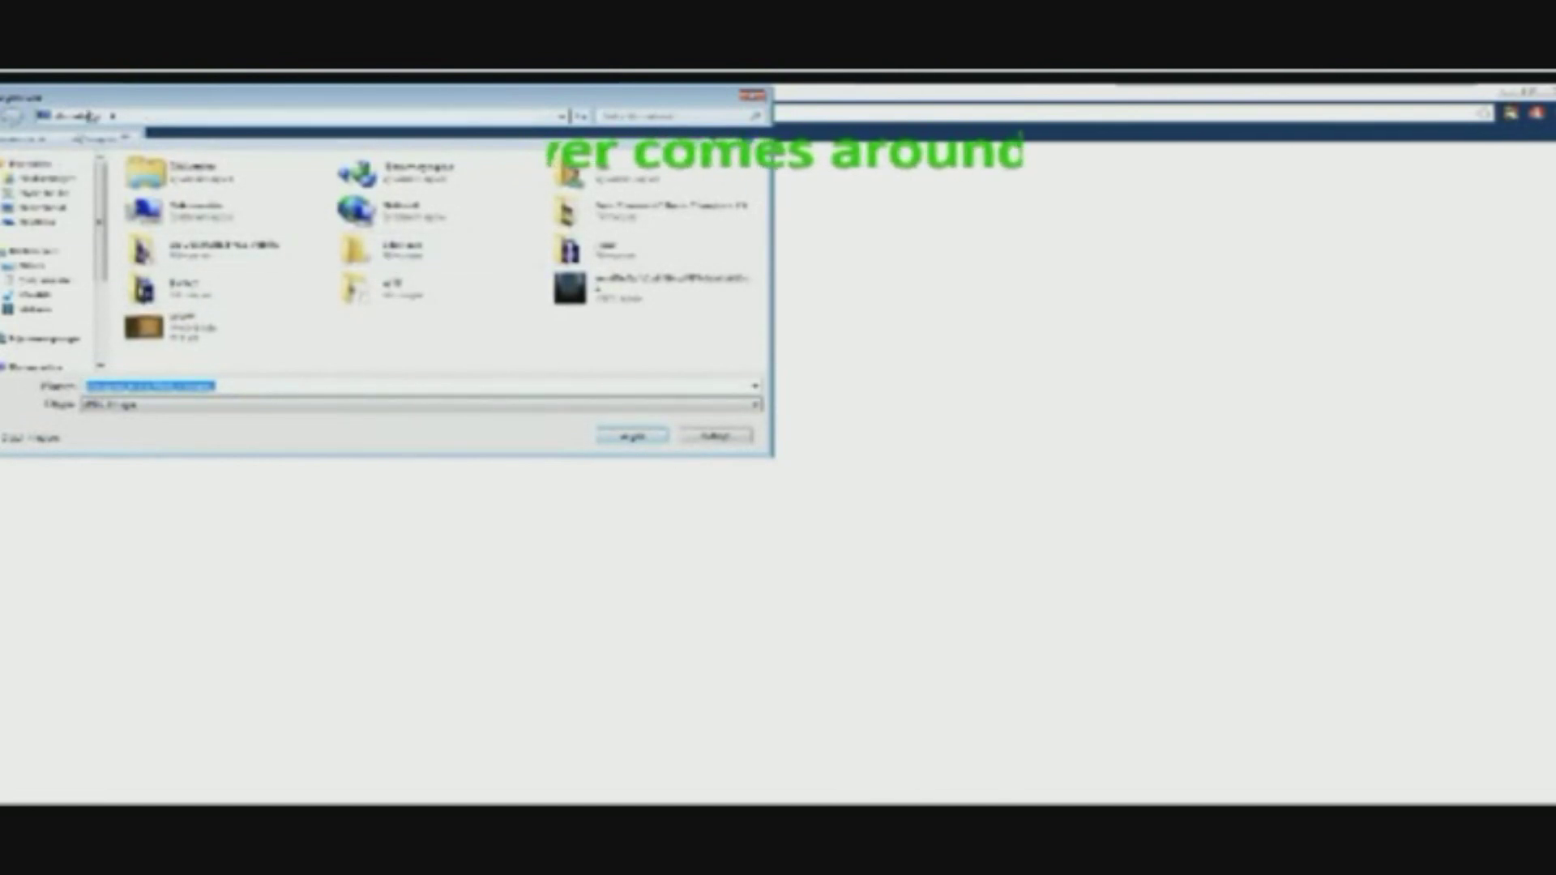
click(653, 437)
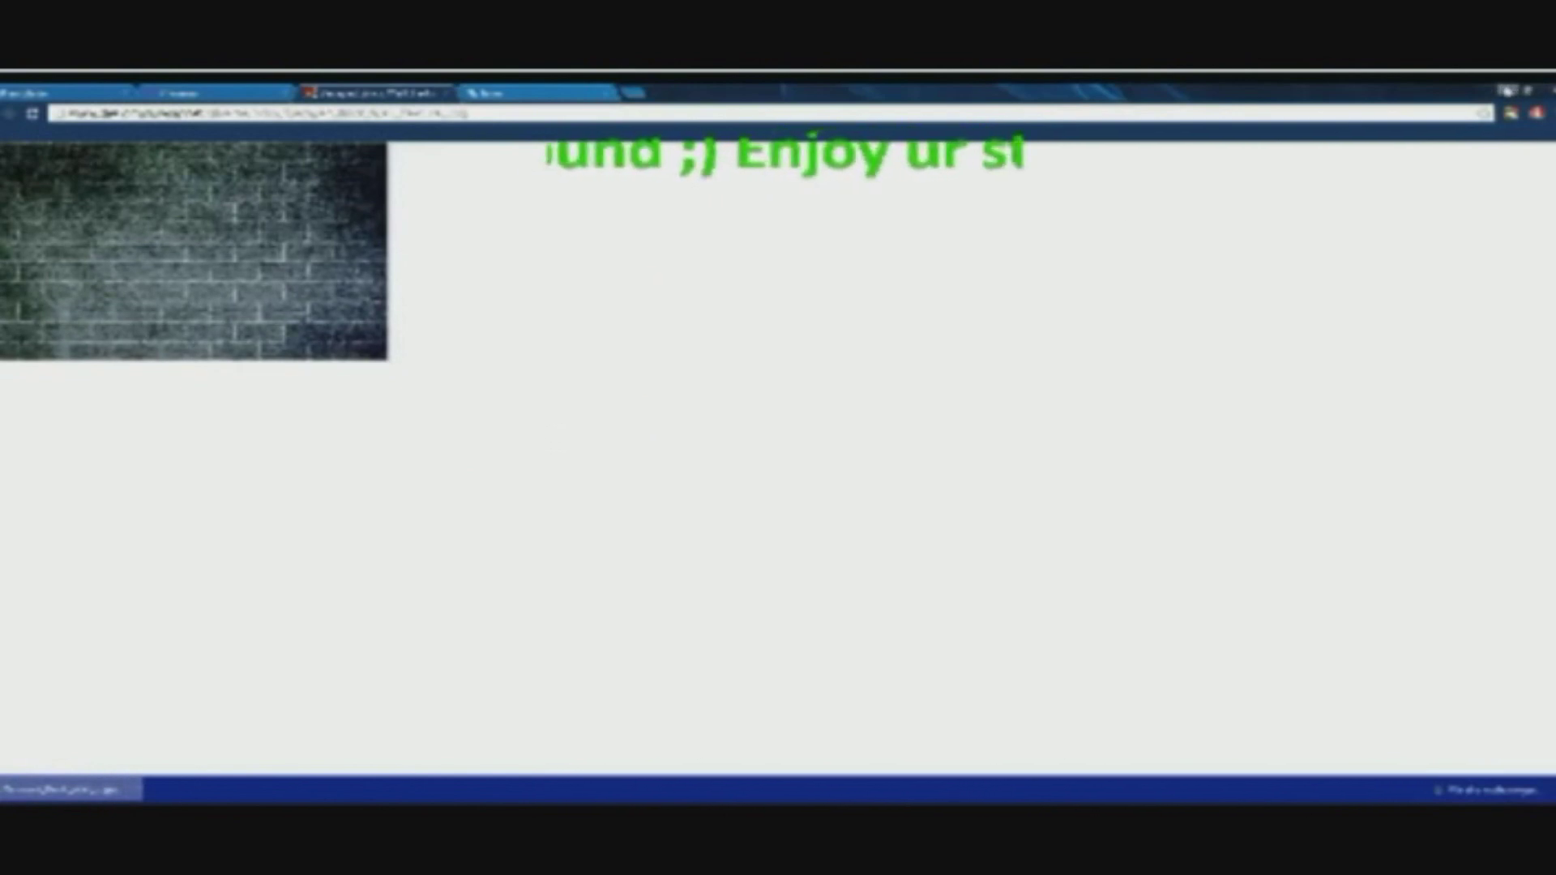
View the saved brick wall image from the desktop and close the picture viewer.
click(1509, 92)
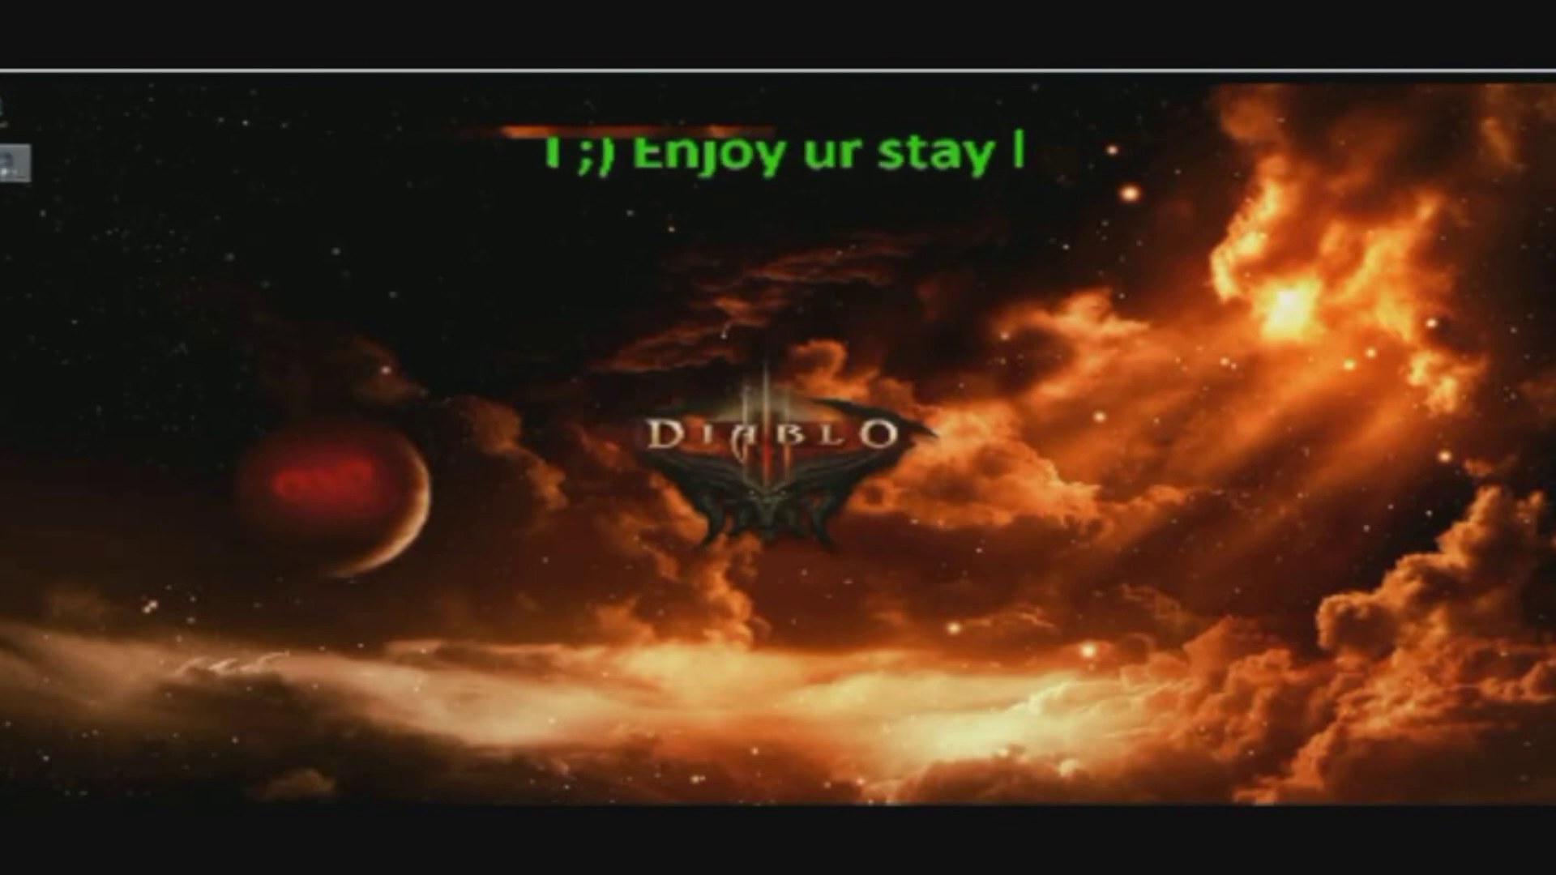
double_click(15, 172)
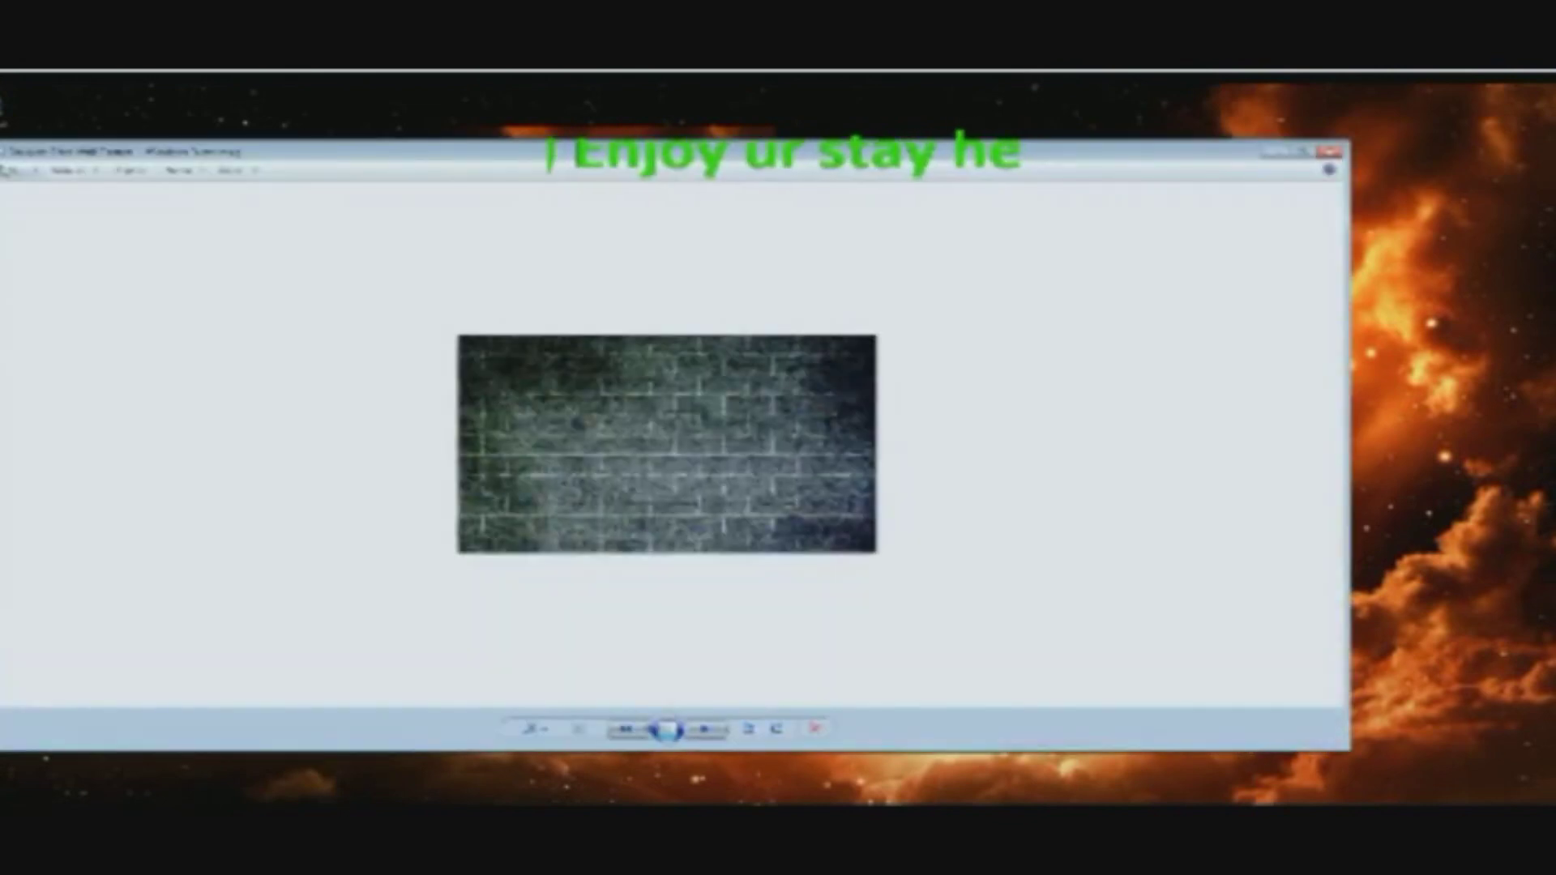
click(1336, 152)
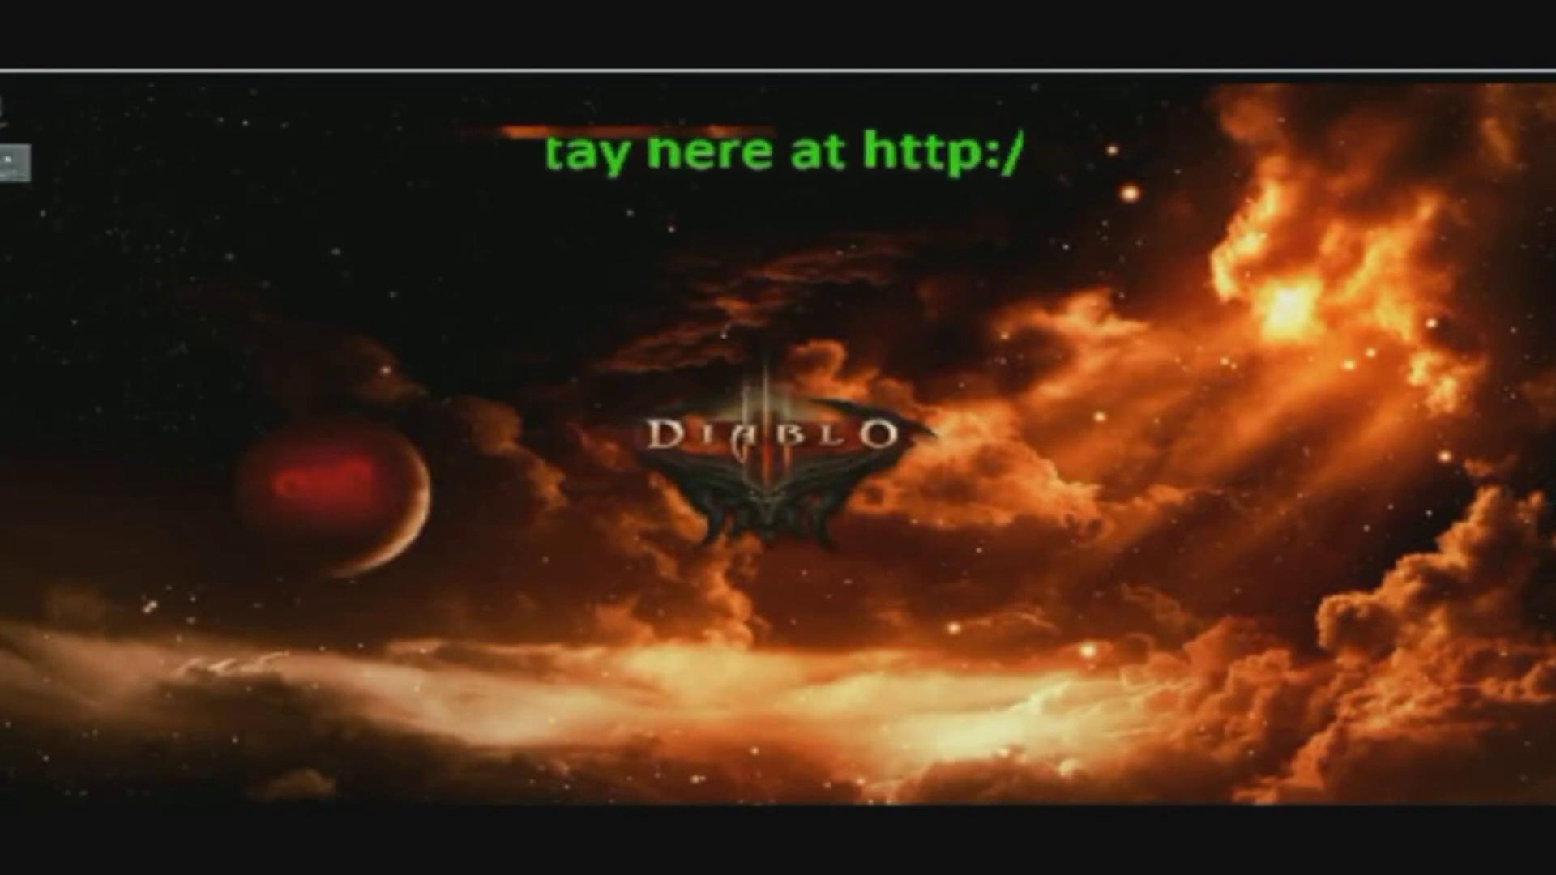
Look through the desktop folder of artwork and Photoshop files, and return to the offline Twitch channel page in the browser.
double_click(11, 109)
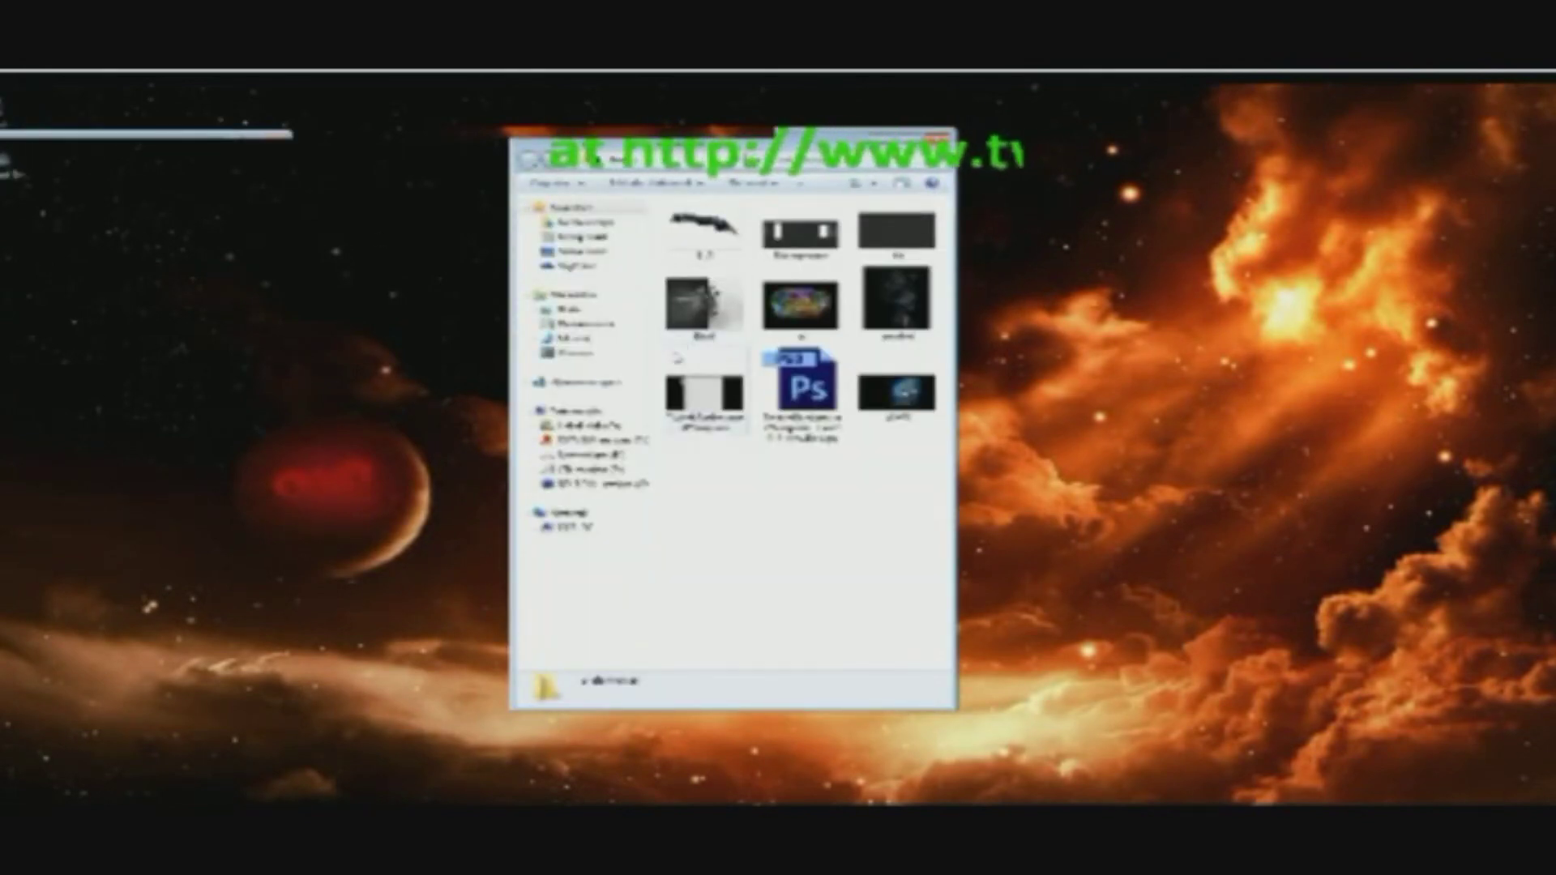
key(super+d)
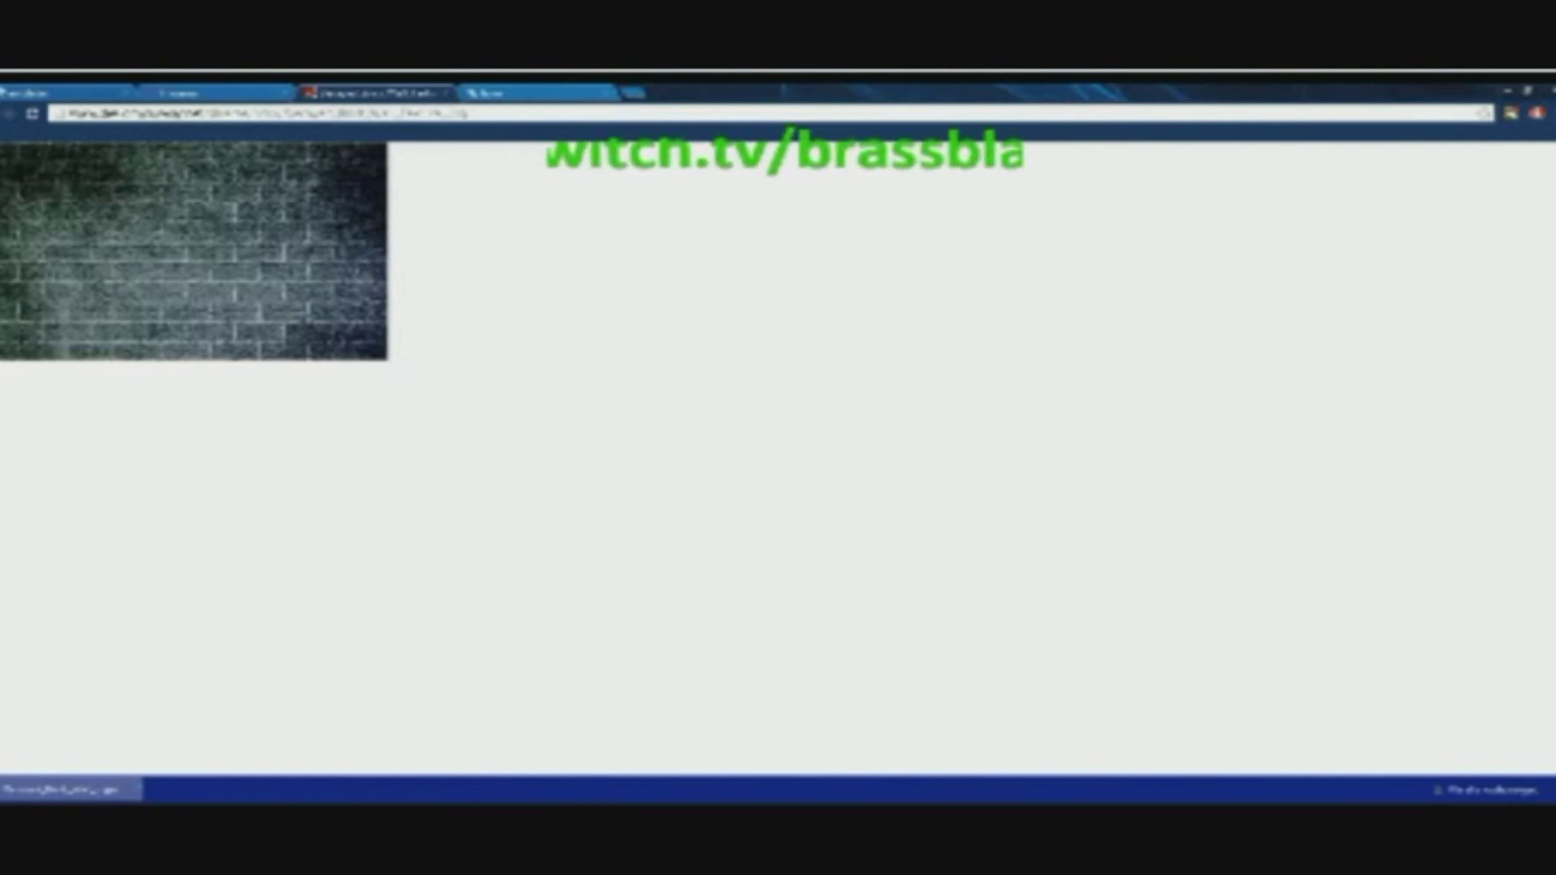
click(34, 94)
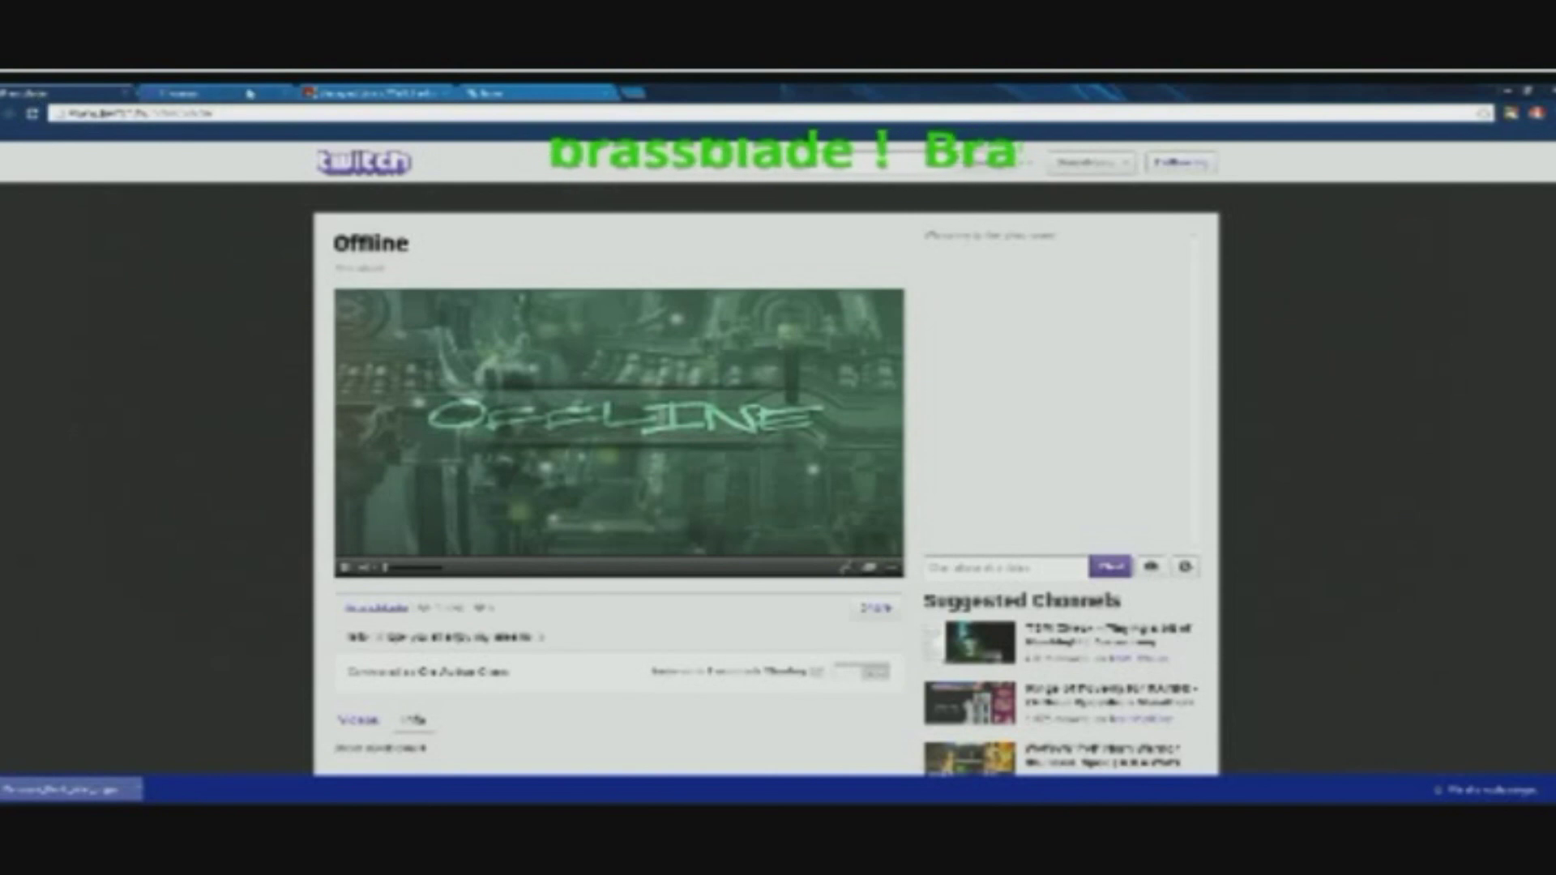
Switch to the Twitch background template in Photoshop and hide the white header bar layer, leaving the white content panel shown.
click(553, 93)
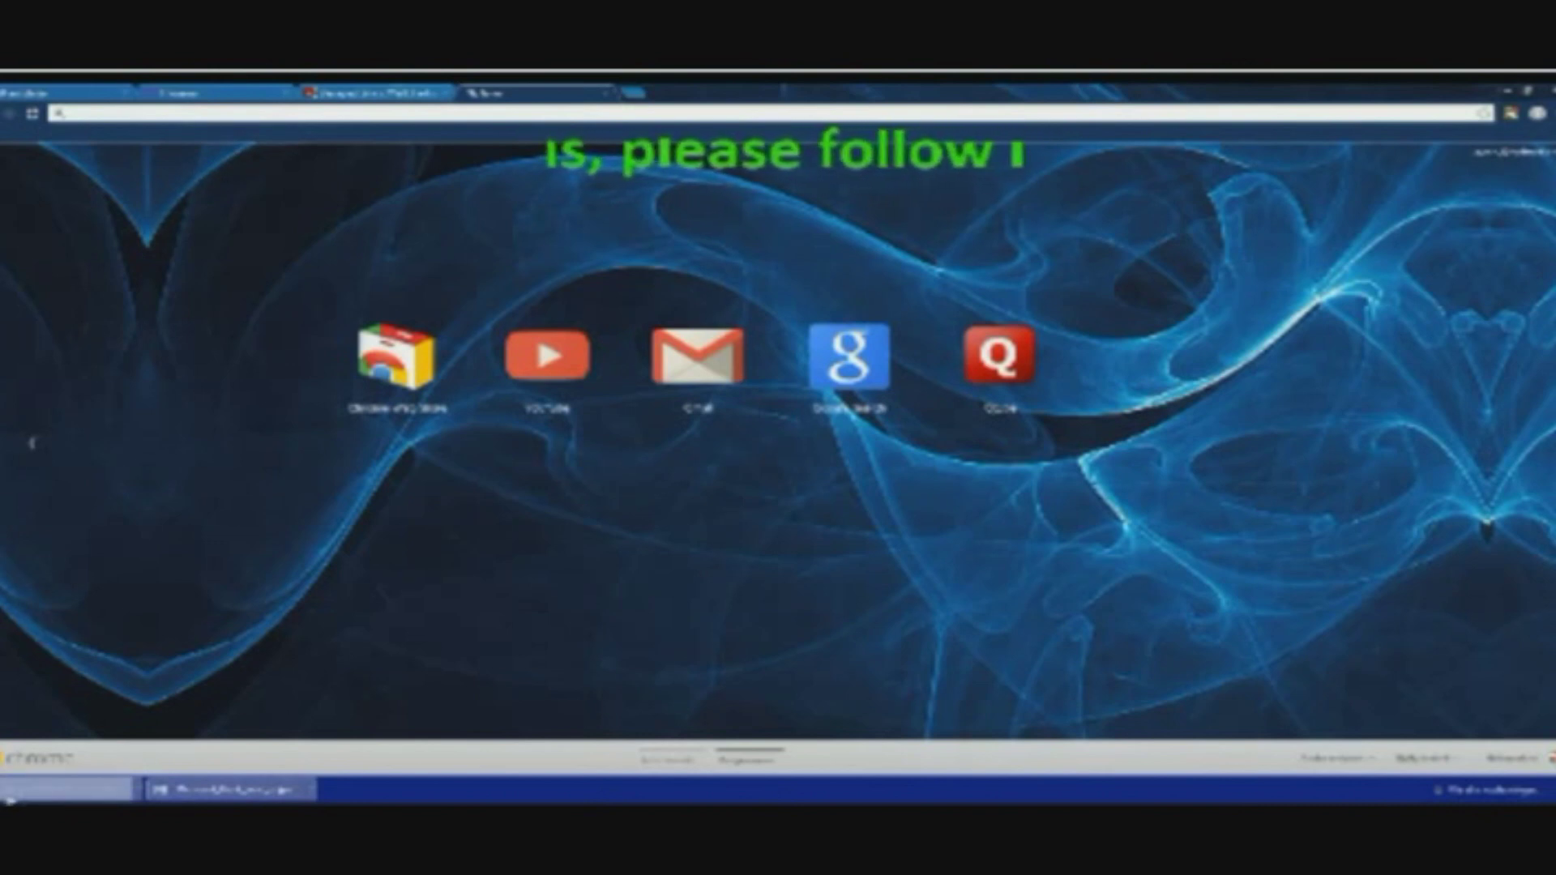
click(8, 798)
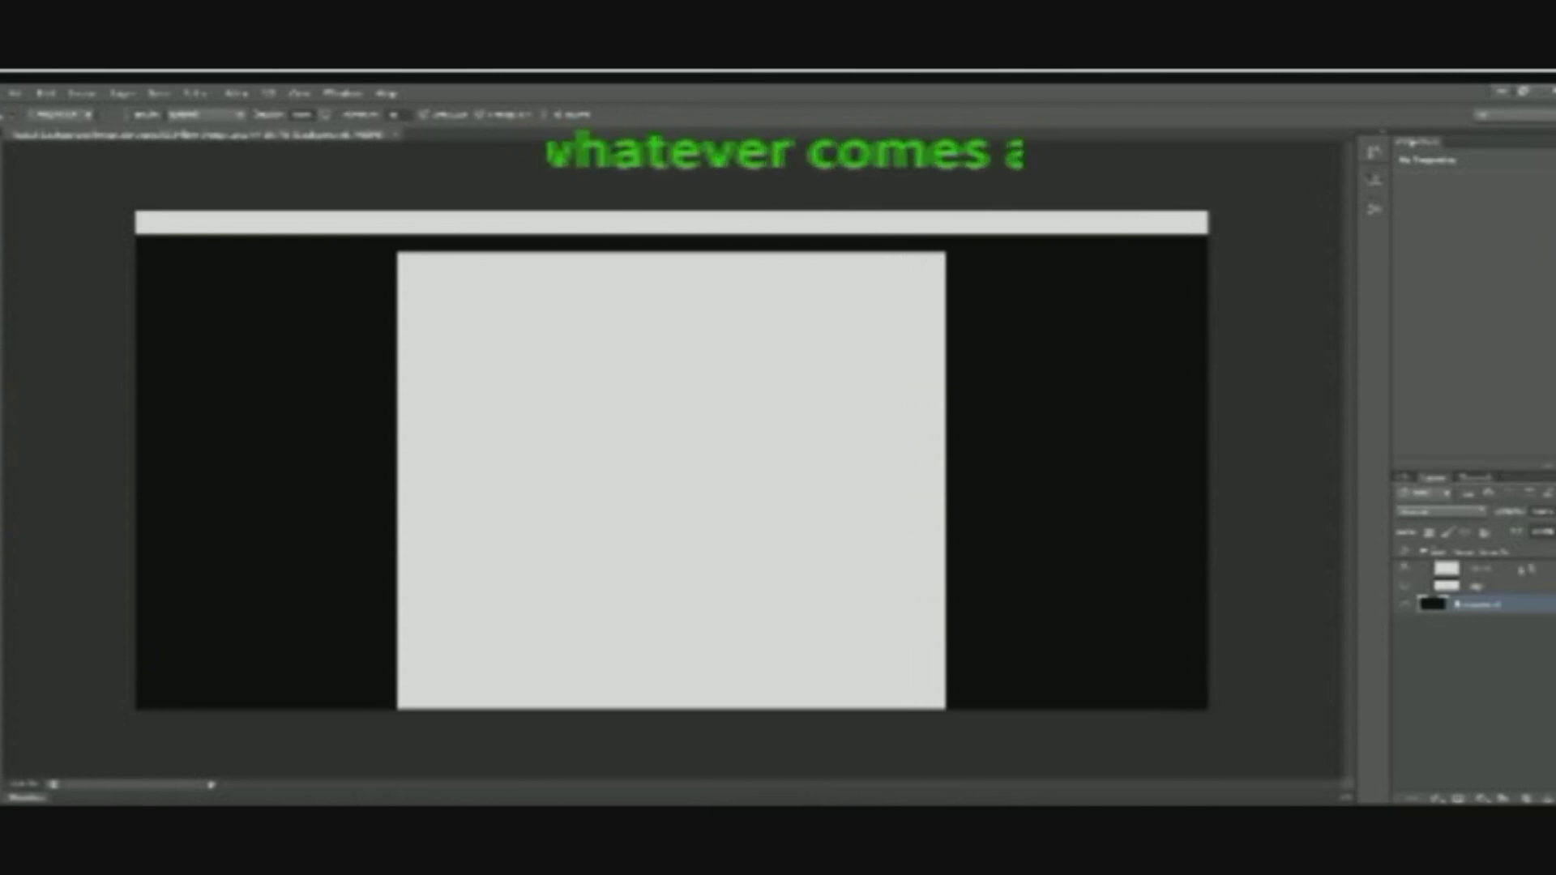
click(1406, 568)
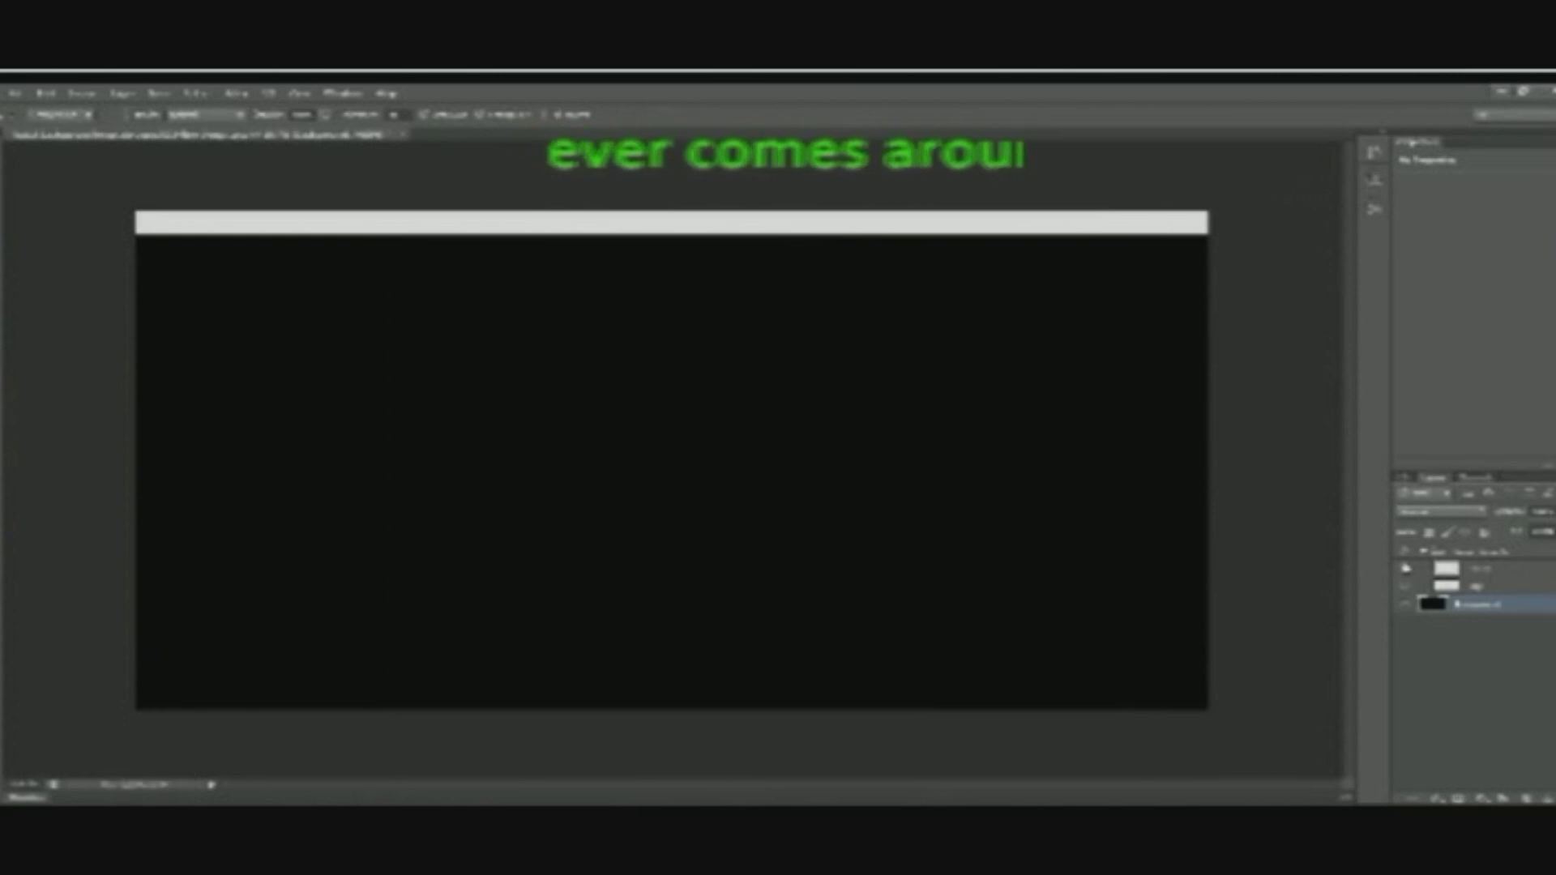
click(1412, 586)
click(1410, 586)
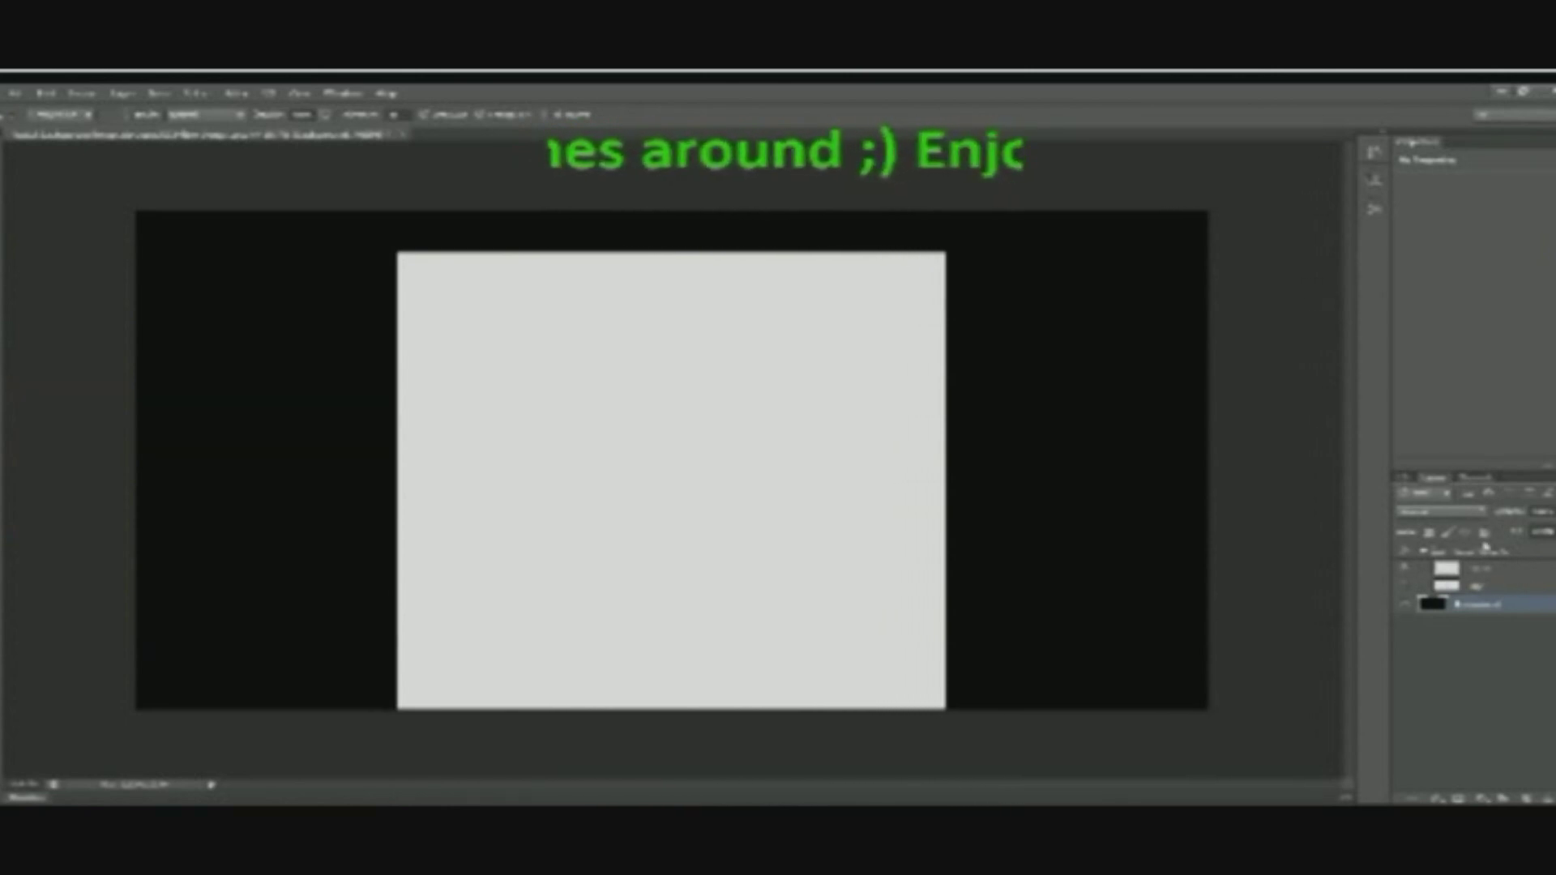
Open the saved dark brick wall texture image from the desktop.
click(16, 93)
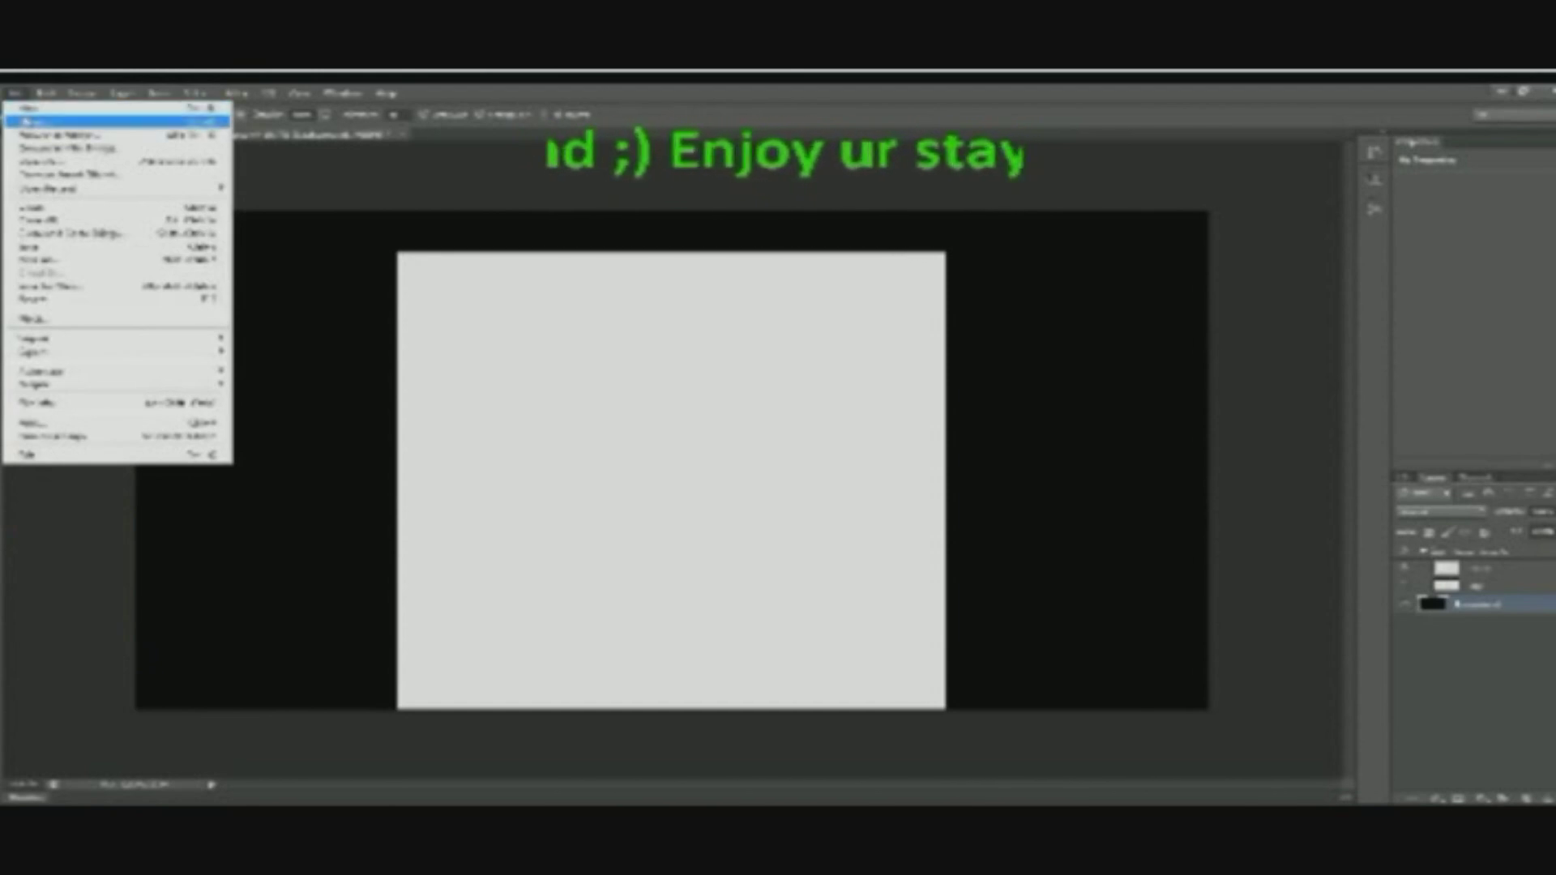
click(32, 121)
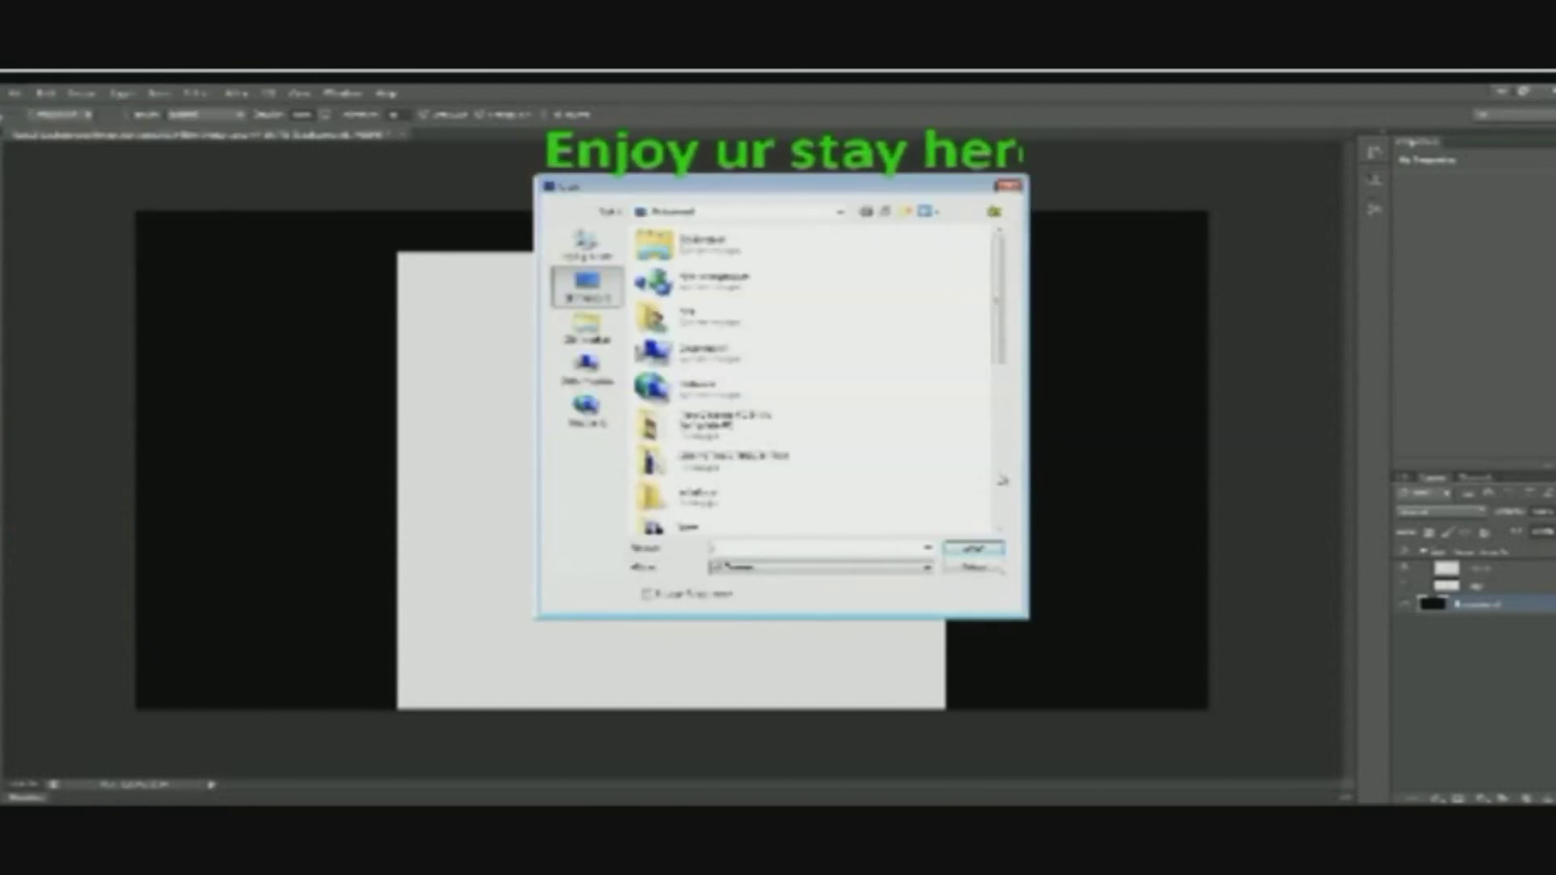
scroll(753, 464, down, 3)
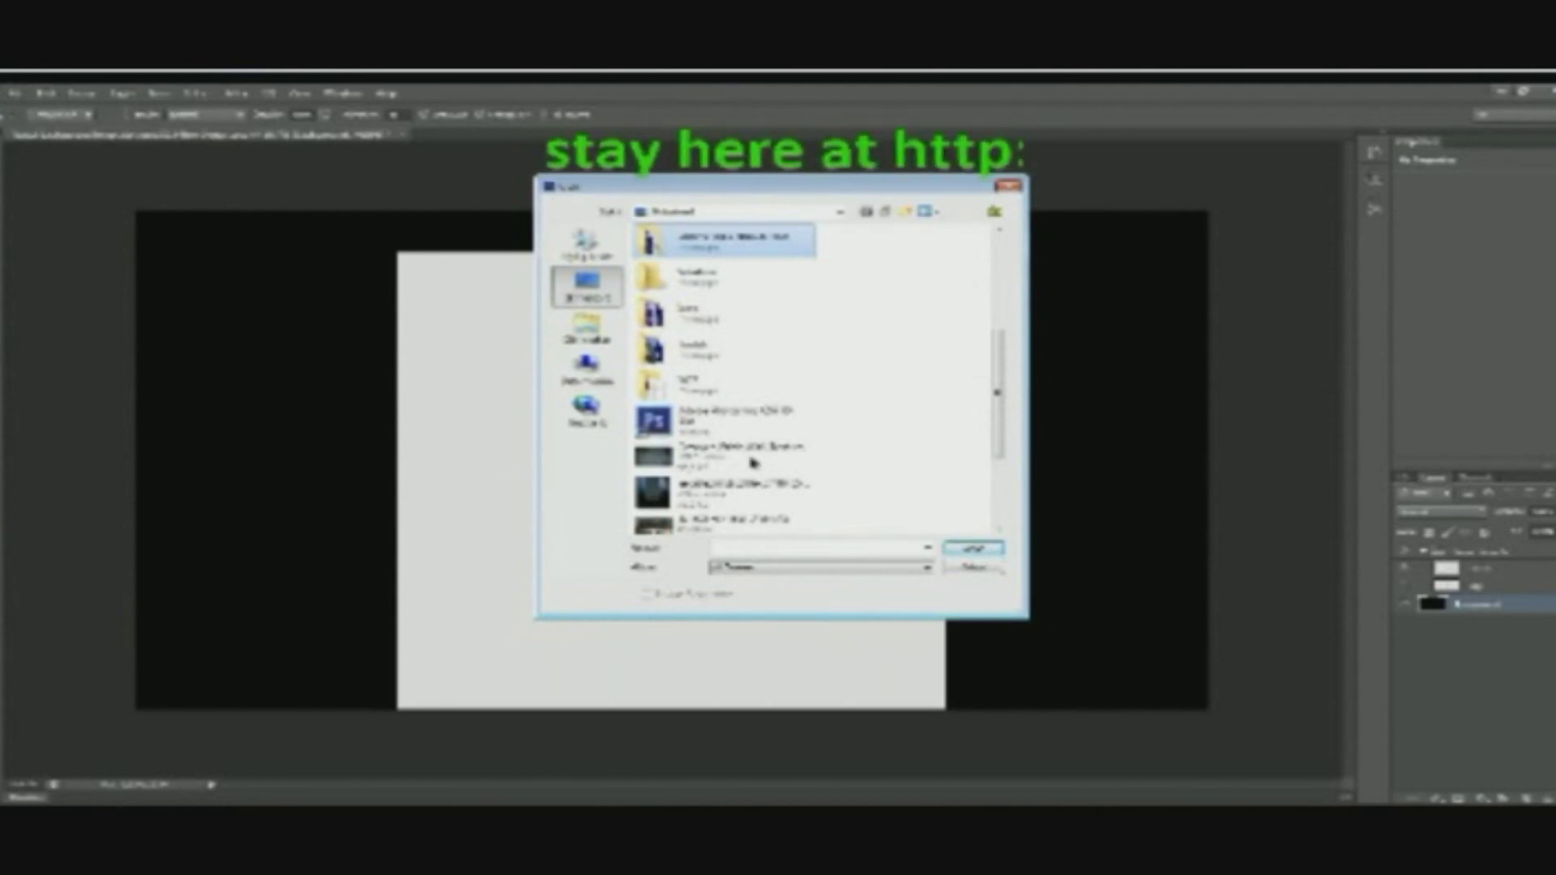
double_click(754, 460)
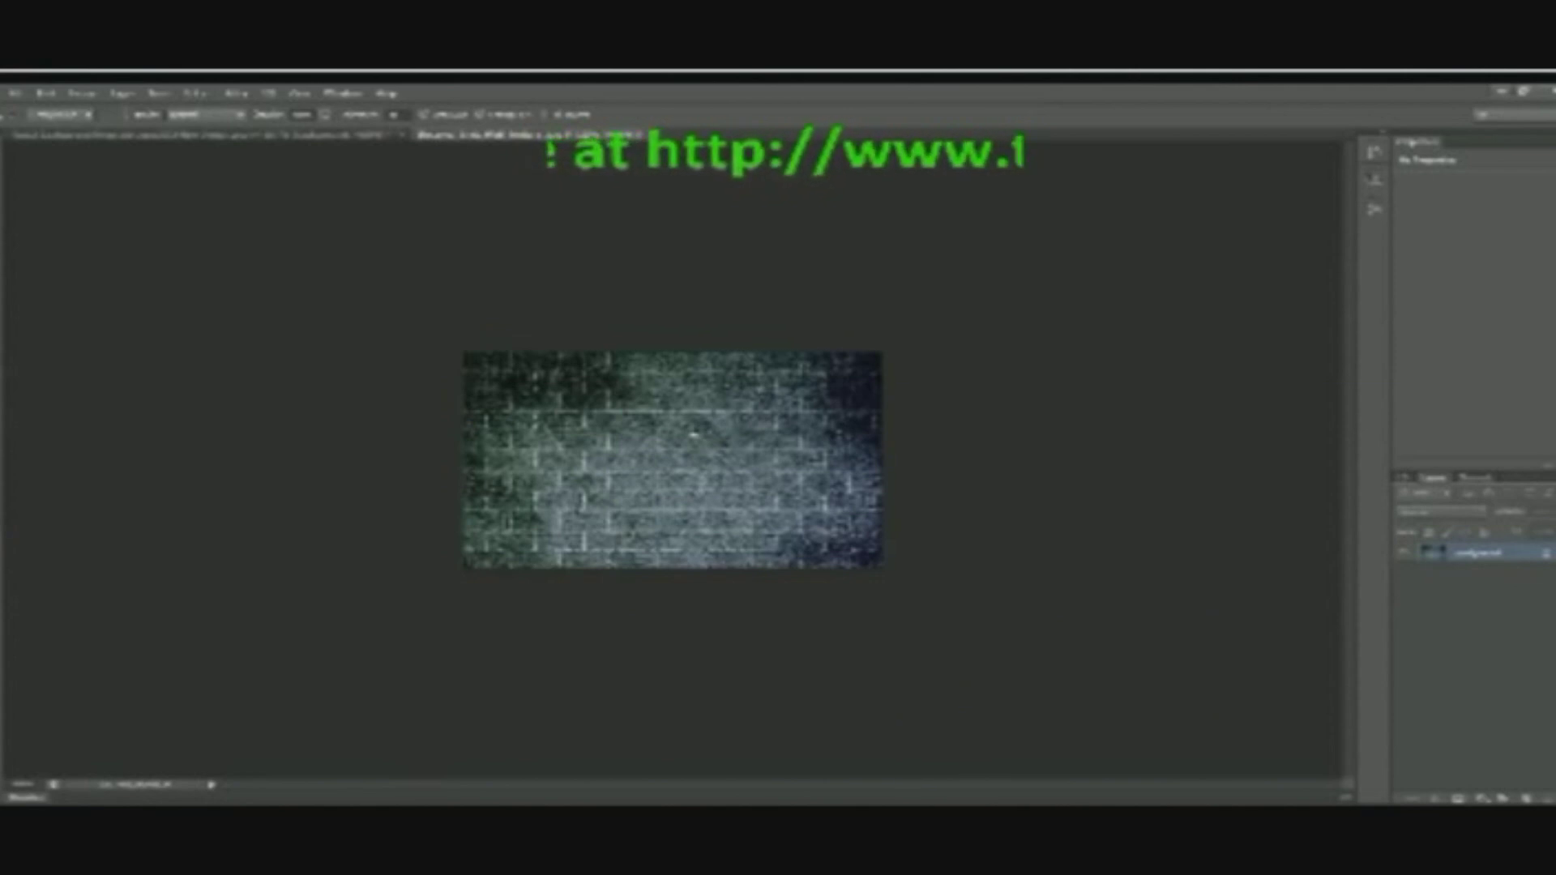
Copy the whole brick wall image into the Twitch template as a new layer above the black background, and dock the texture document again.
click(270, 142)
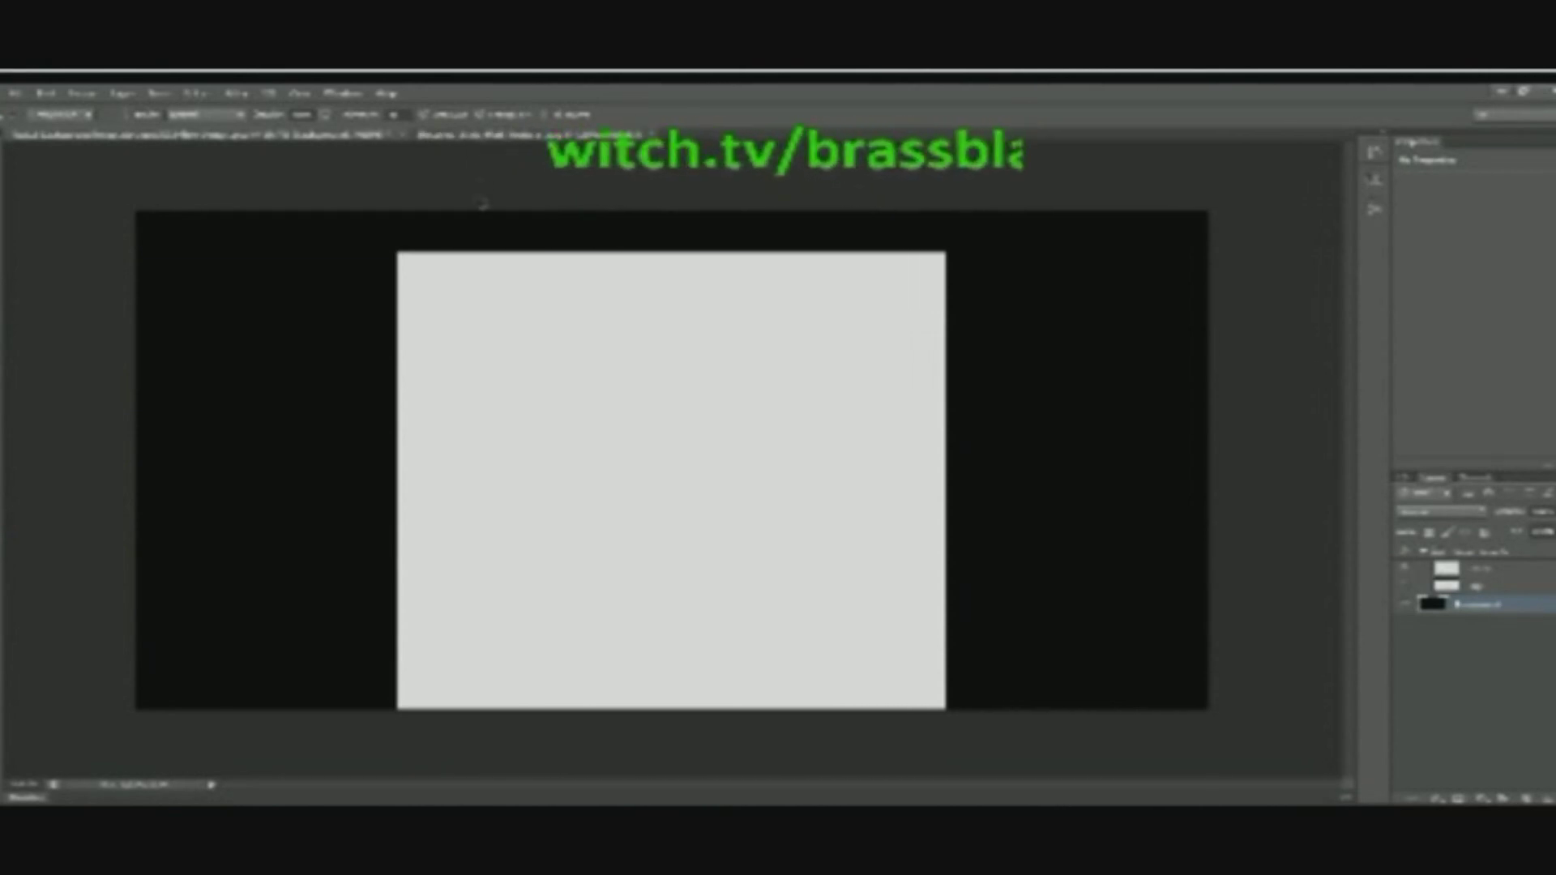
drag(482, 202, 478, 195)
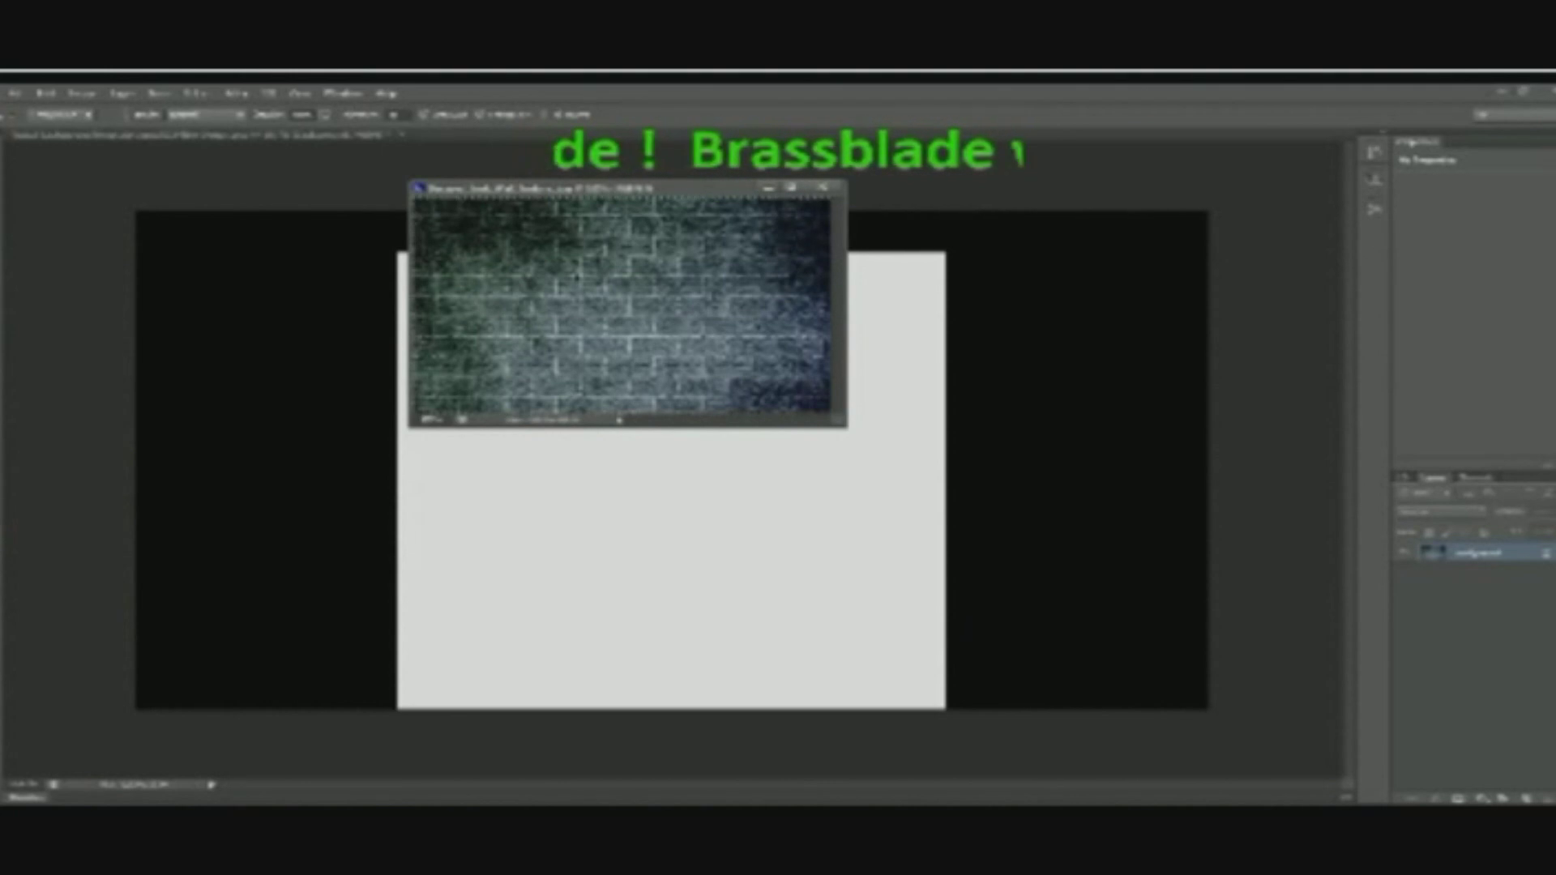
click(249, 273)
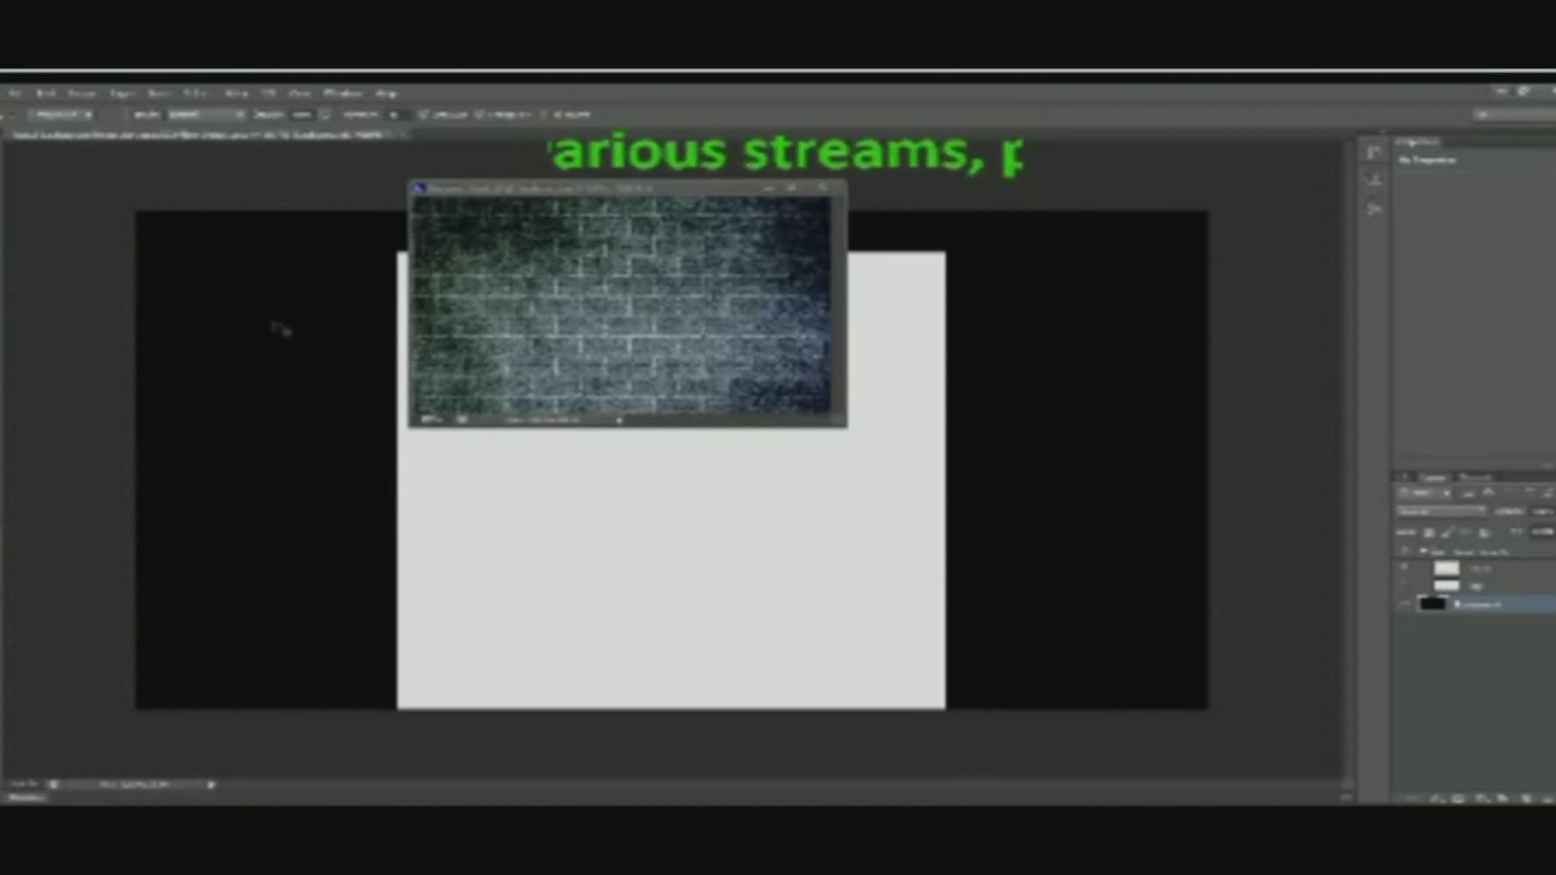
key(ctrl+v)
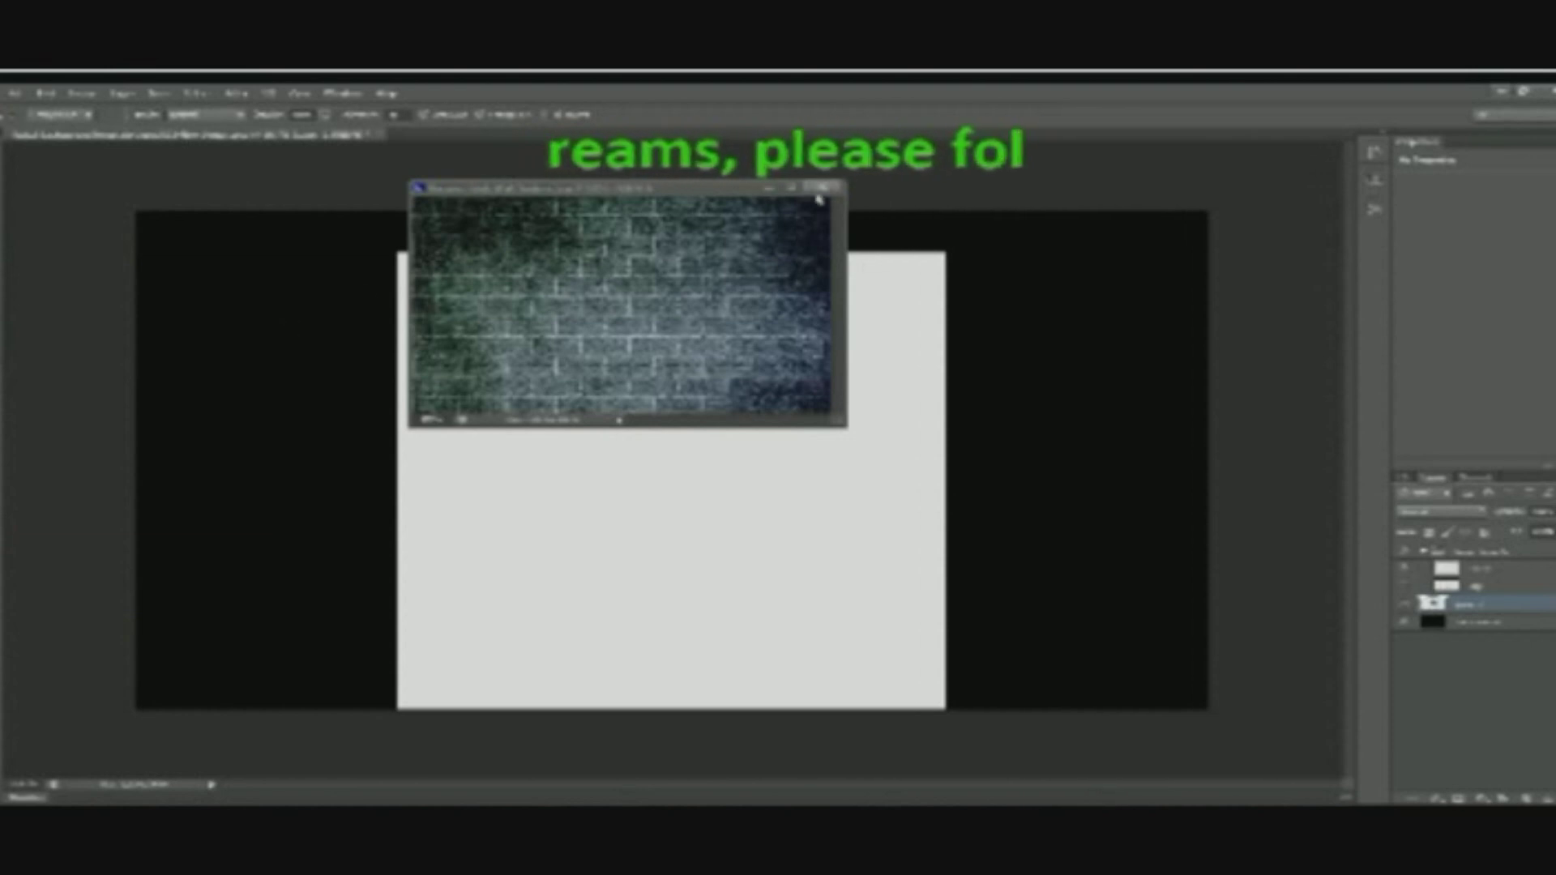
mouse_move(535, 191)
mouse_down()
mouse_move(535, 135)
mouse_move(535, 162)
mouse_up()
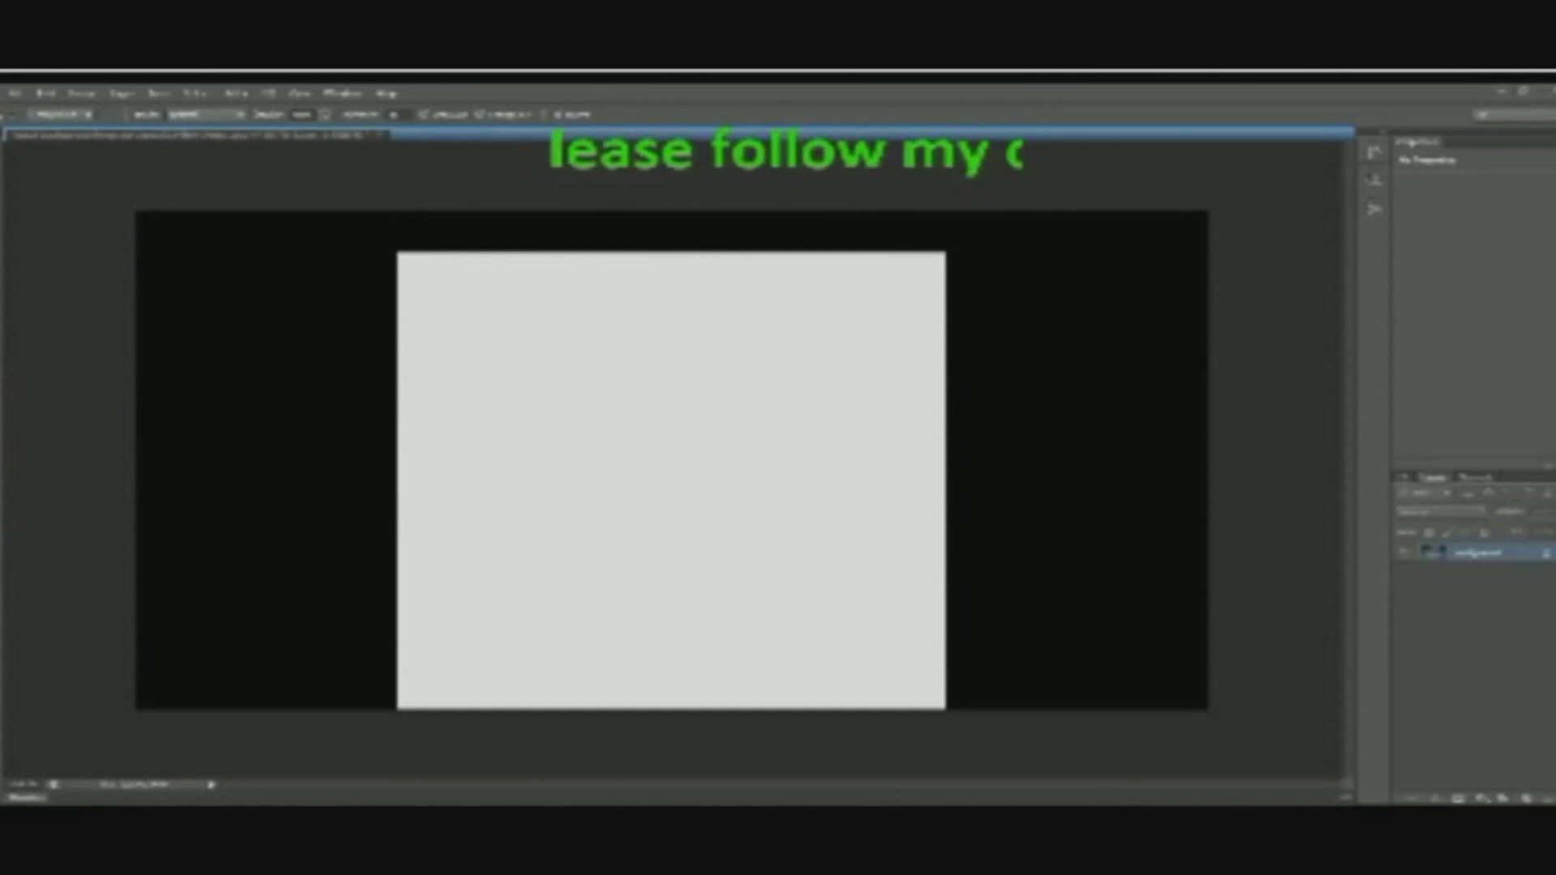
click(486, 136)
click(288, 139)
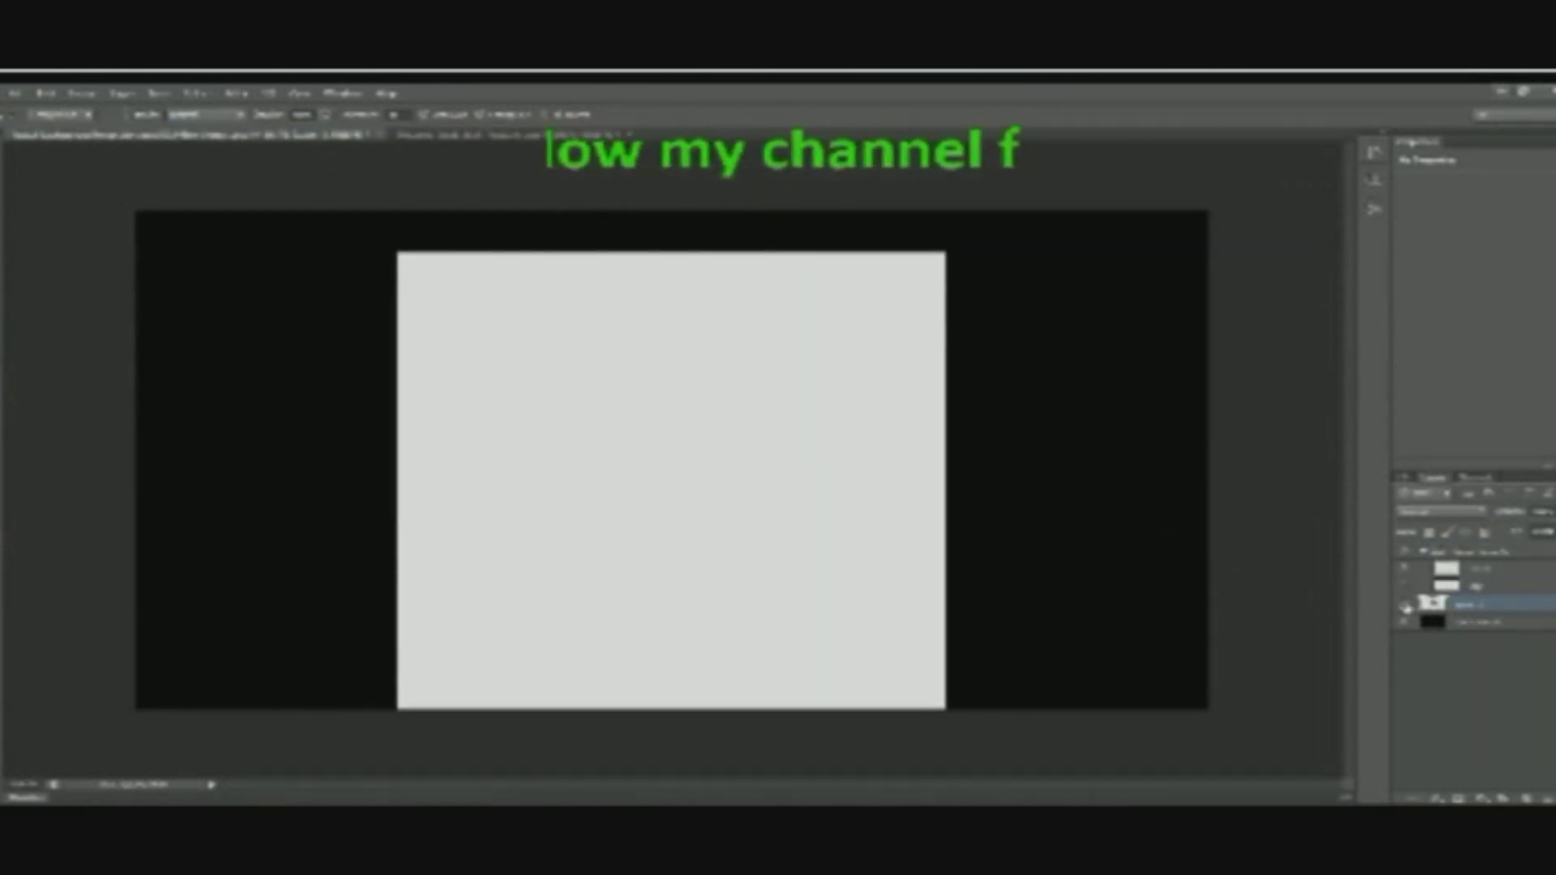
Hide the white content panel and move the pasted brick texture to the left edge of the canvas.
click(1403, 622)
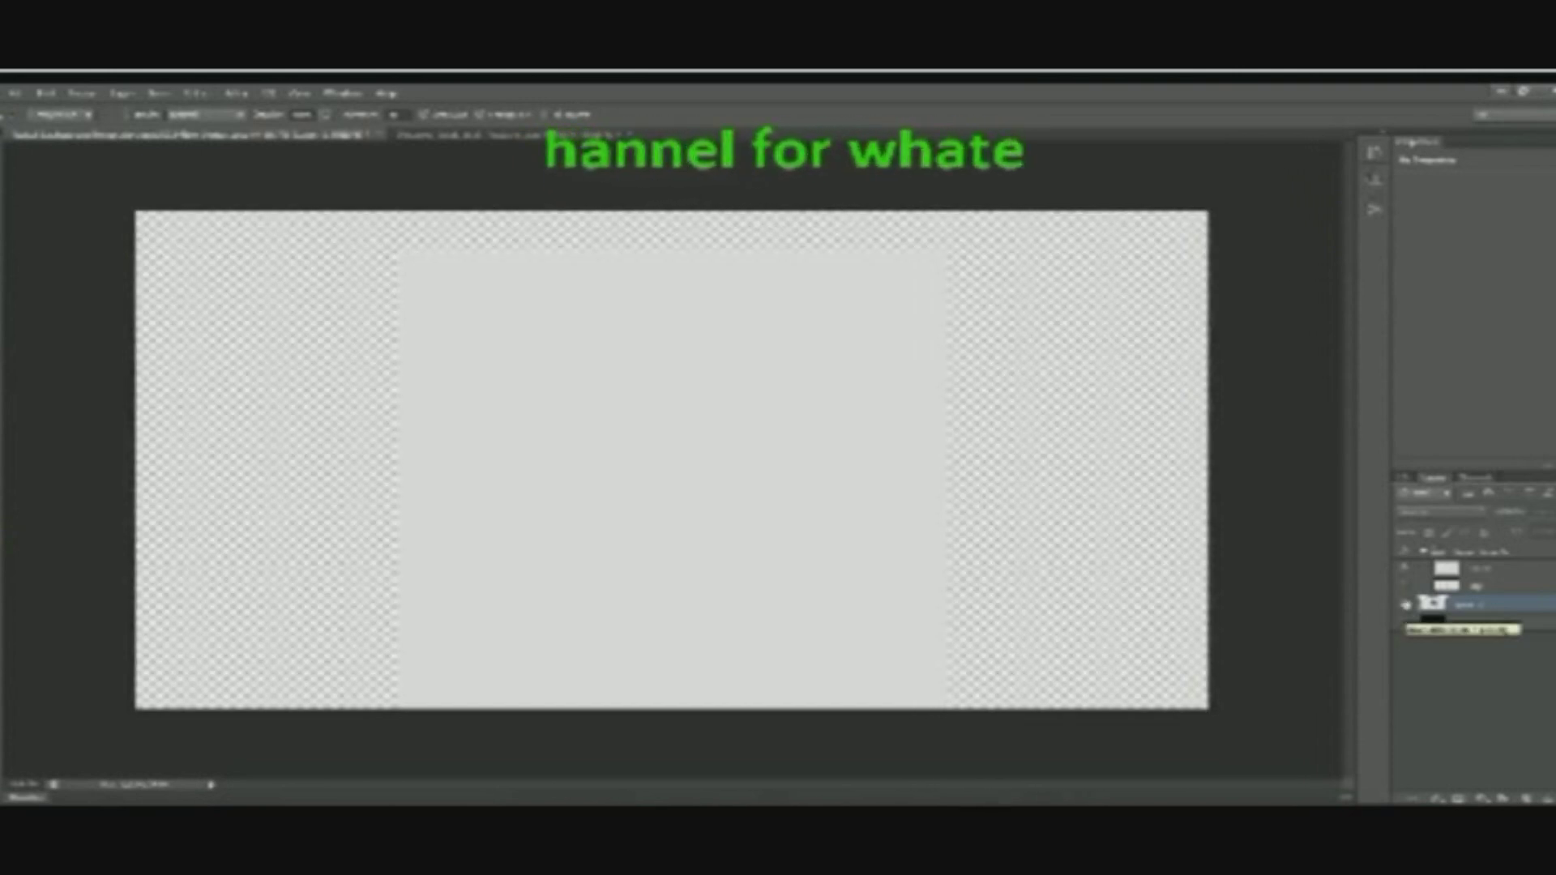
click(1408, 603)
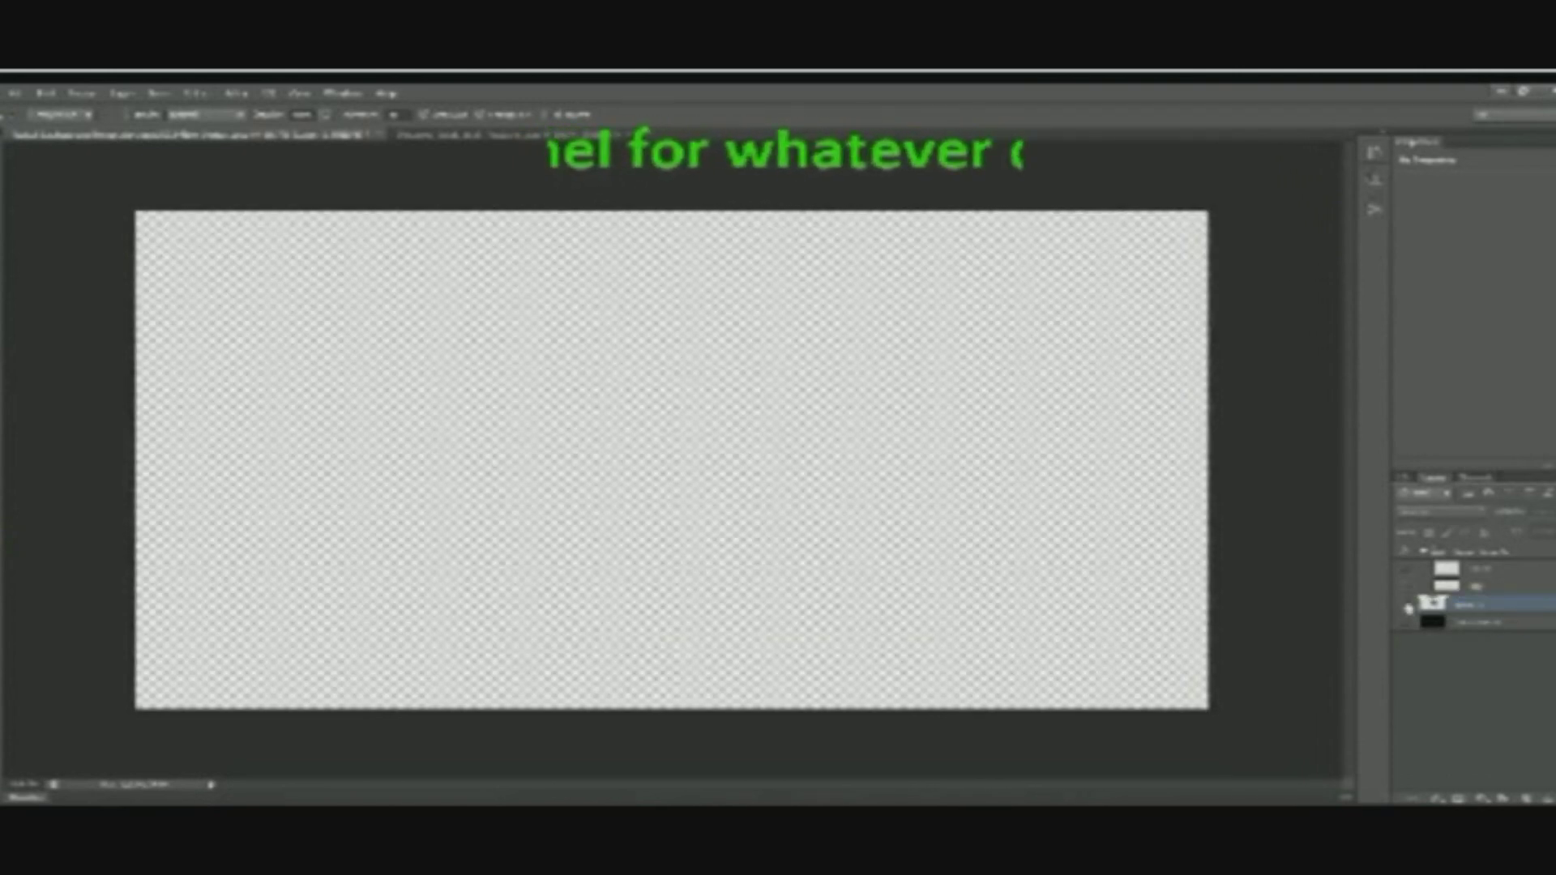
click(1408, 604)
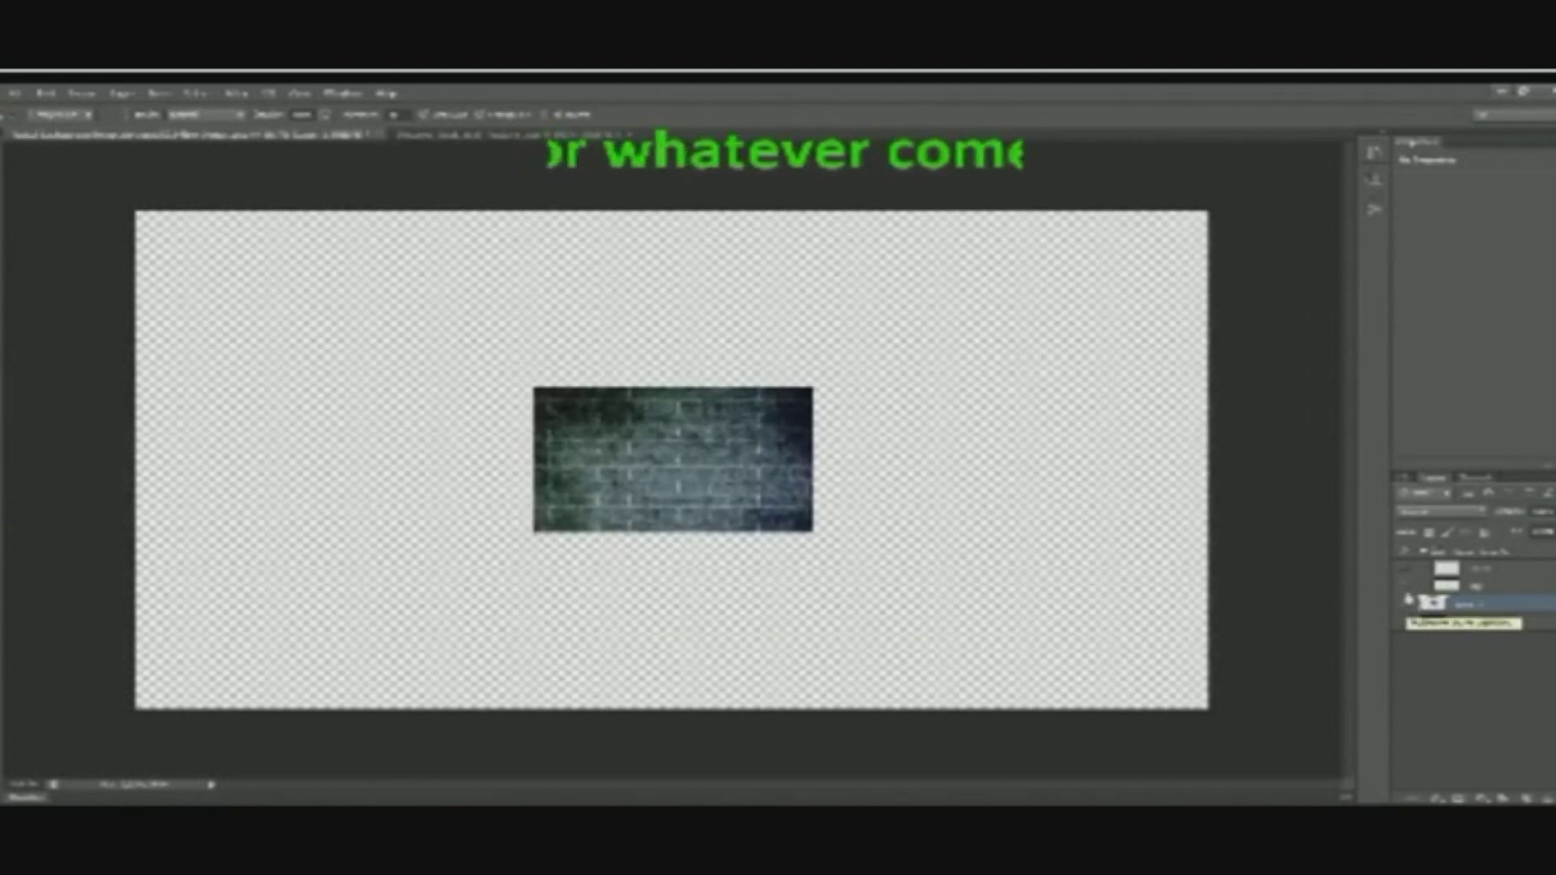
click(1407, 621)
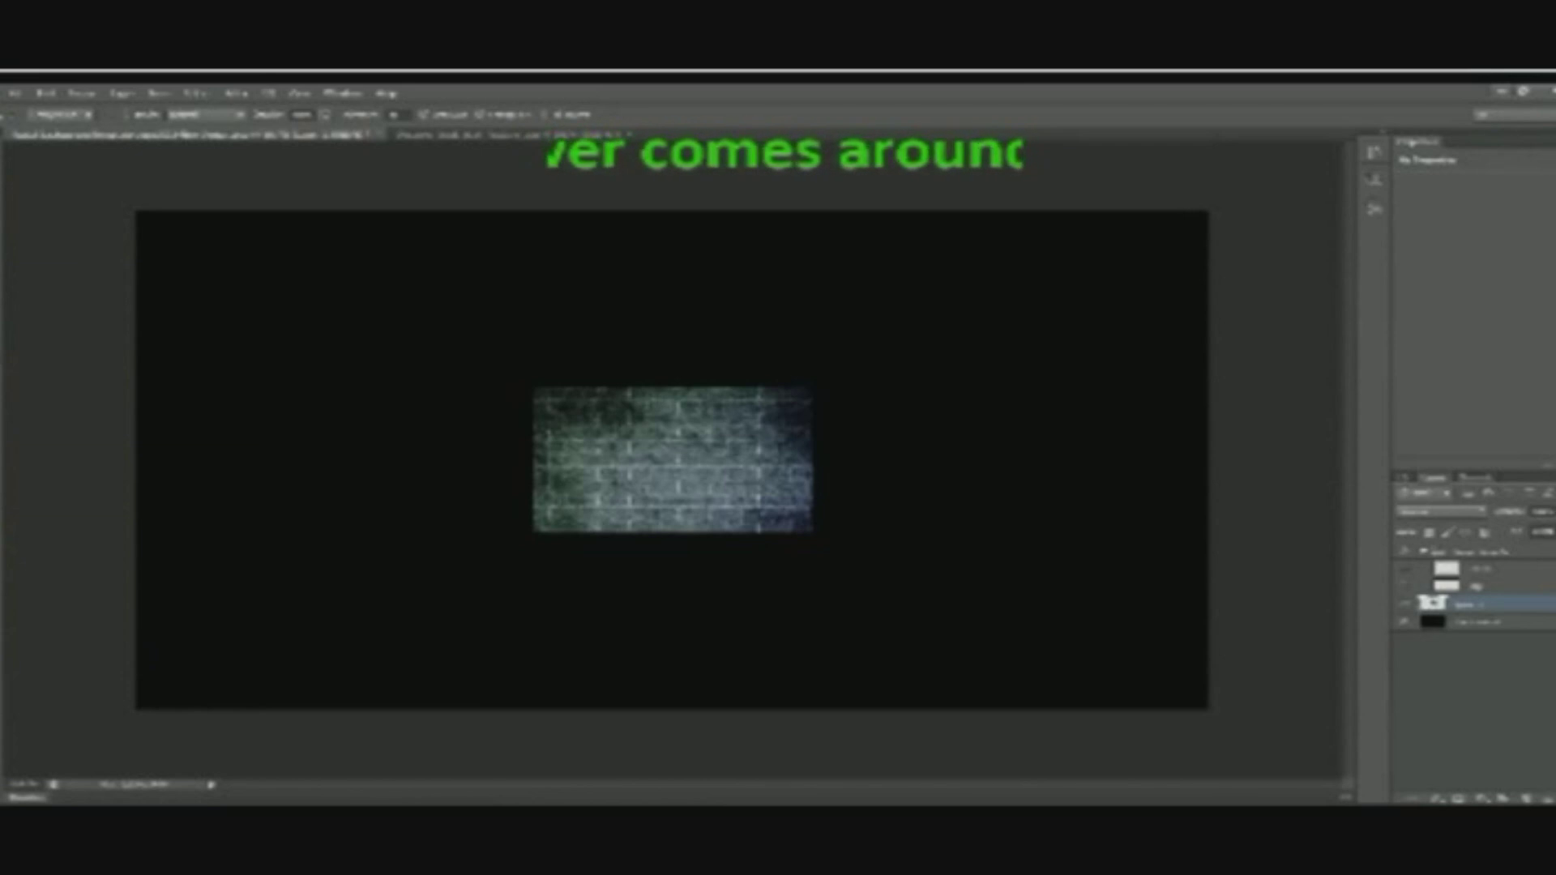
key(v)
drag(651, 490, 276, 481)
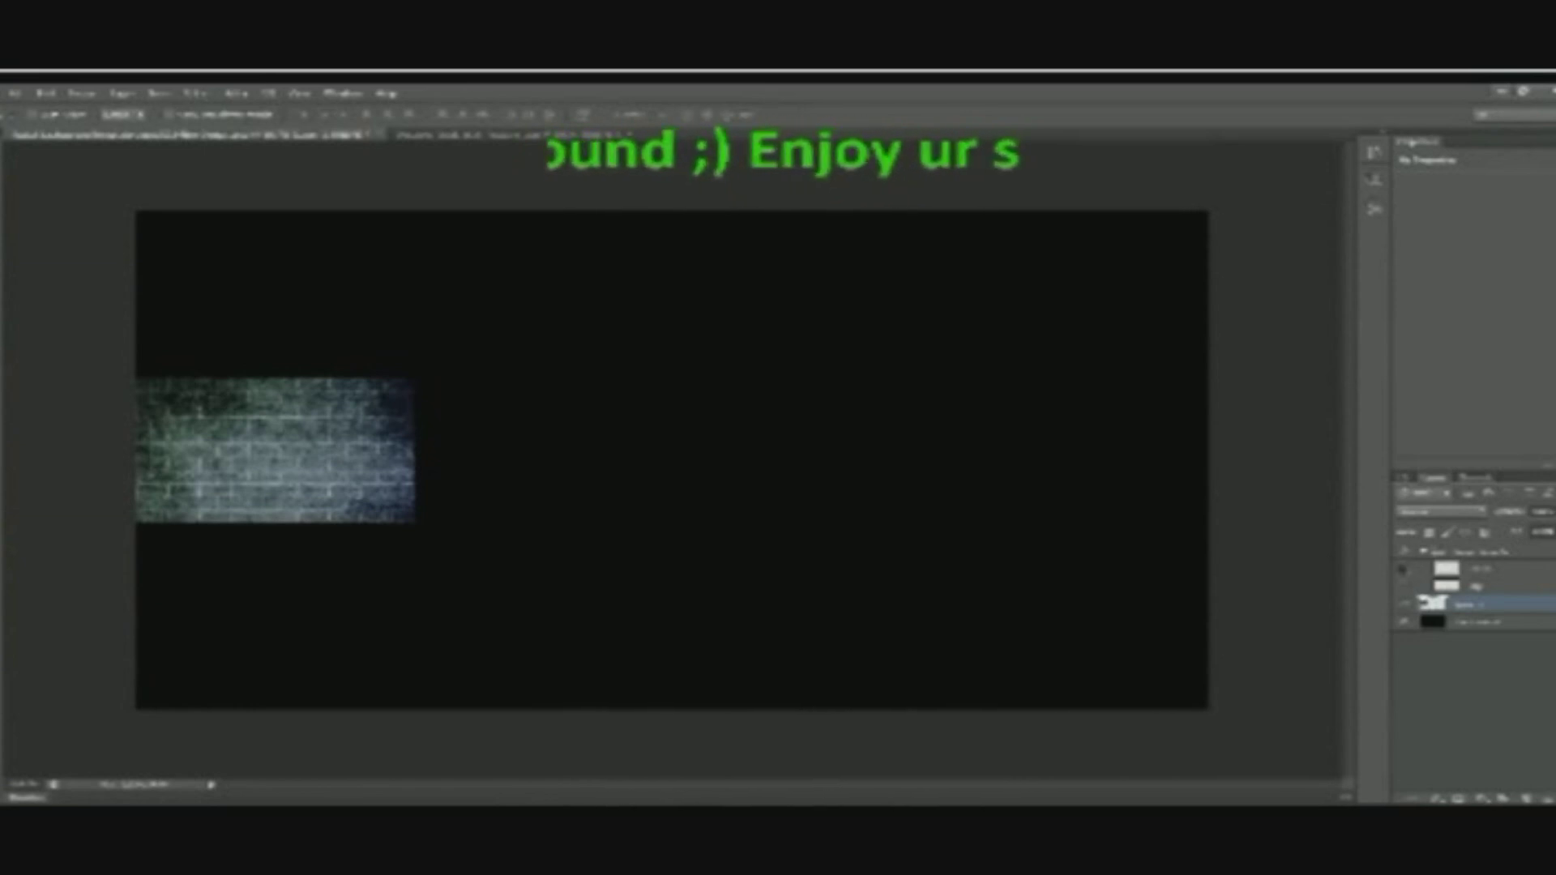
Show the white content panel again and stretch the brick texture with Free Transform to fill the entire canvas.
click(1403, 570)
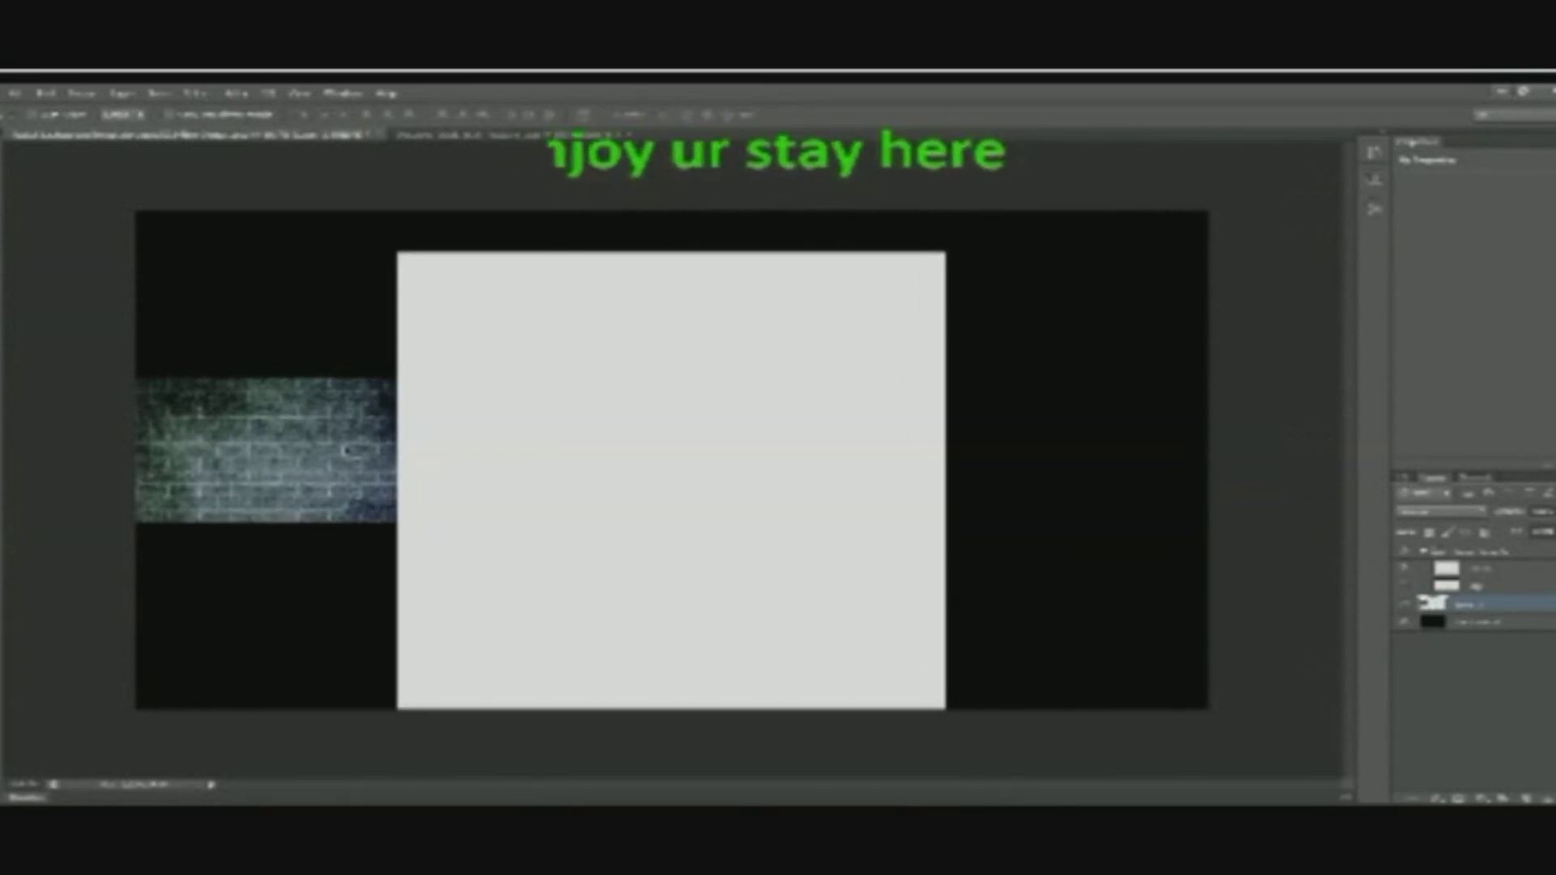
key(ctrl+t)
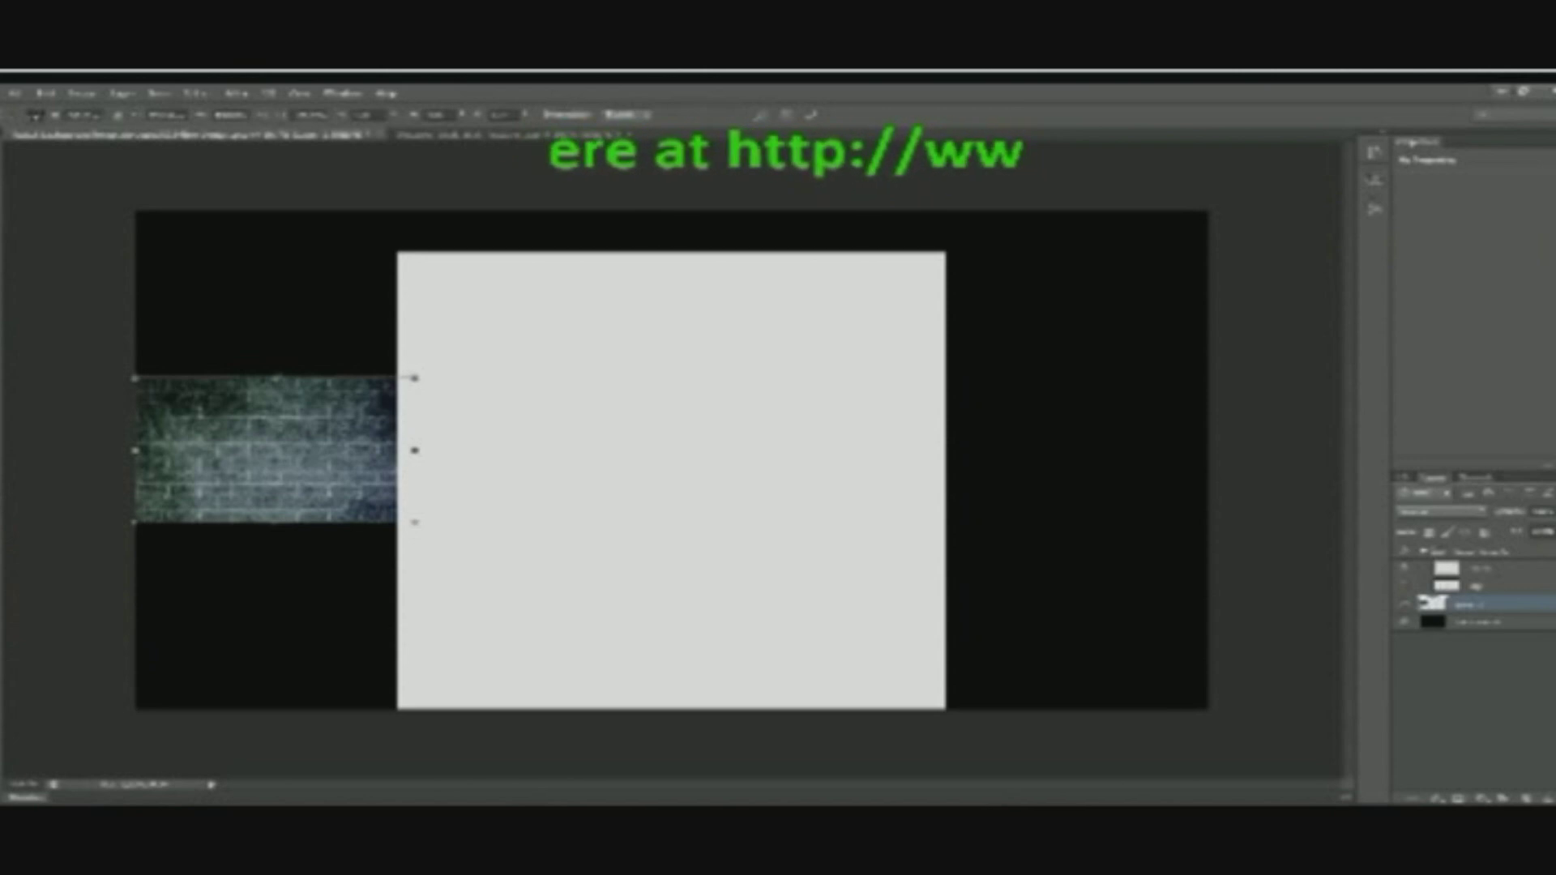
drag(279, 377, 273, 209)
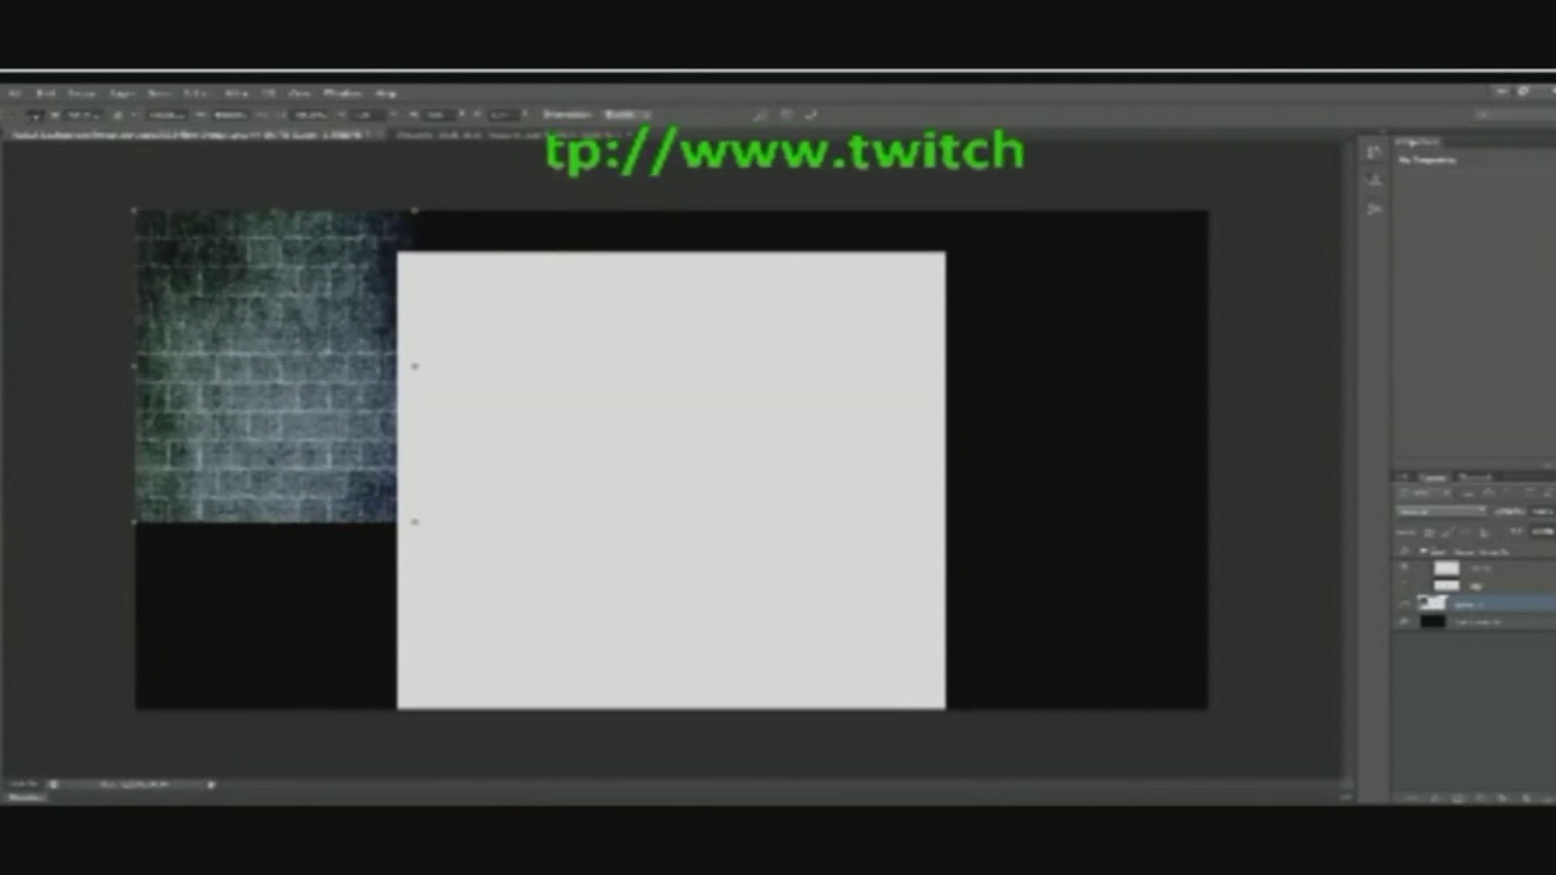
drag(273, 525, 273, 709)
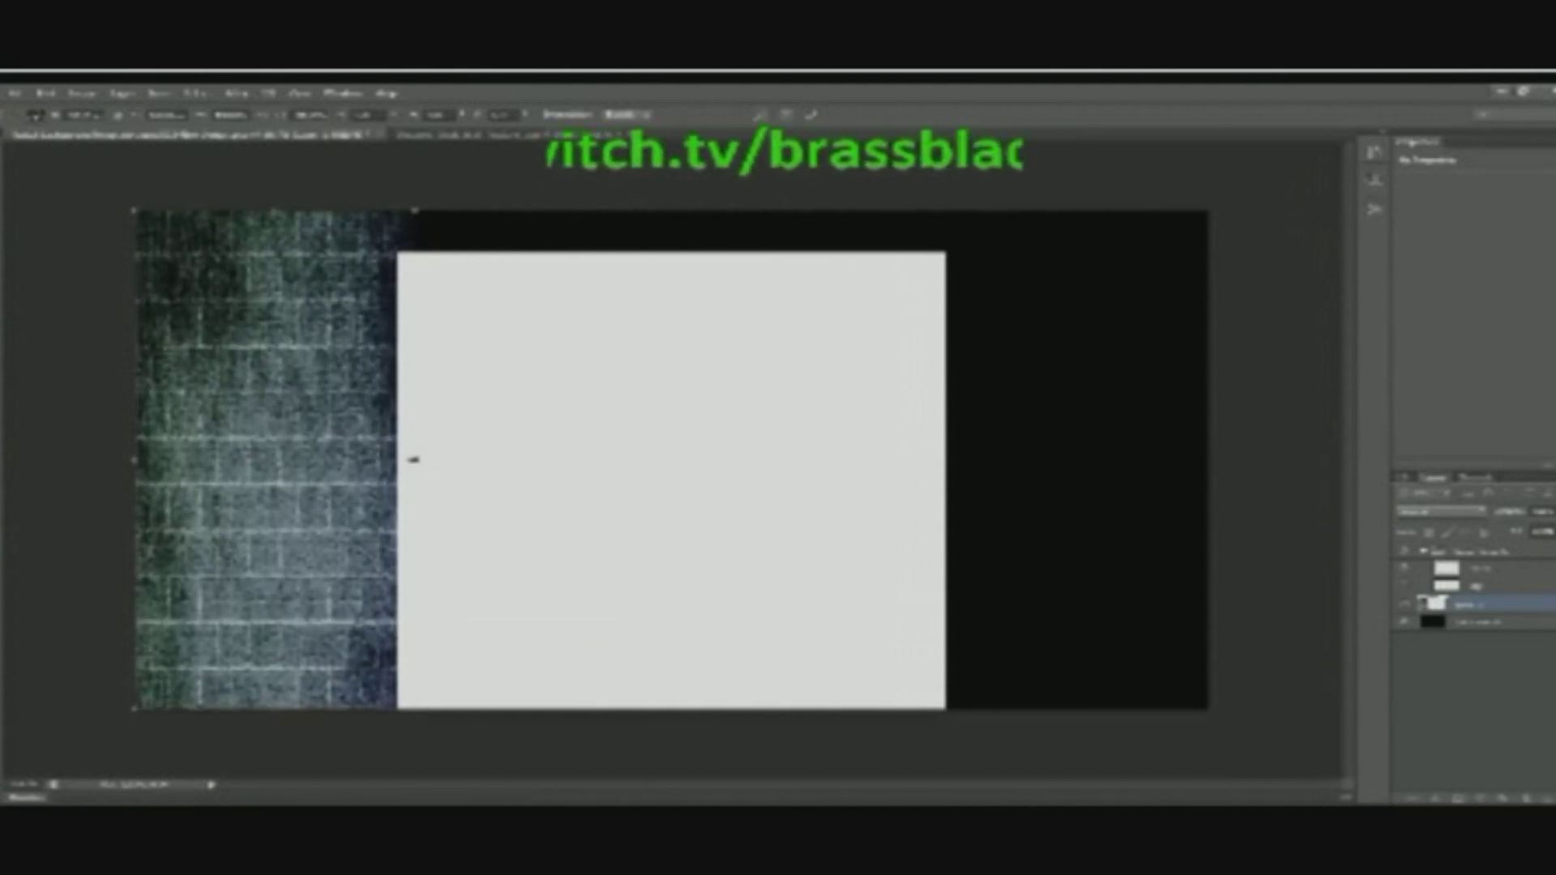
drag(416, 459, 1206, 470)
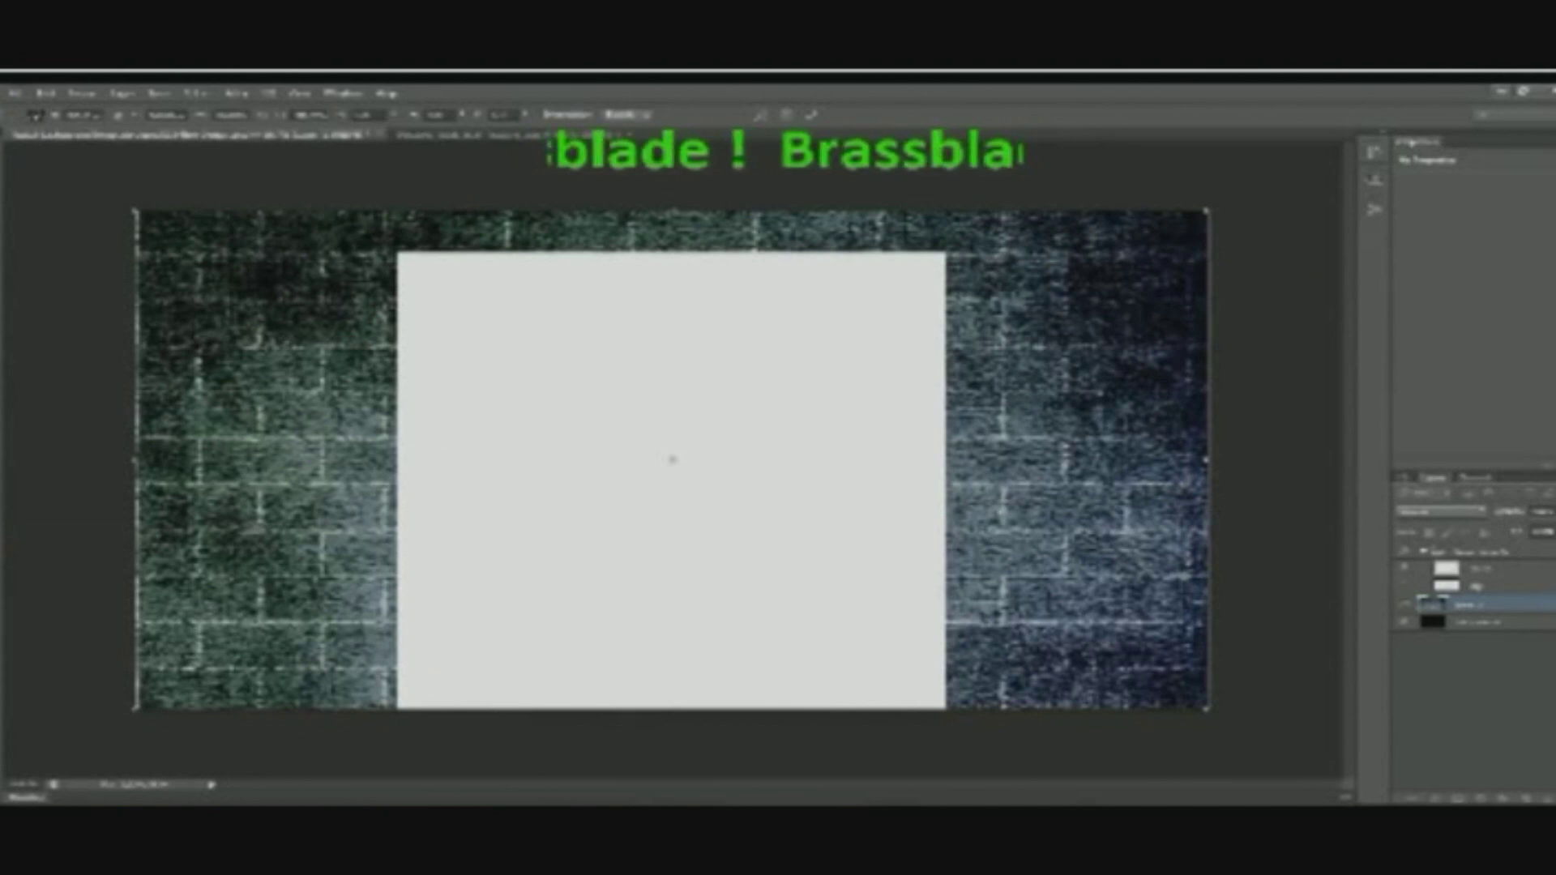
key(v)
click(718, 359)
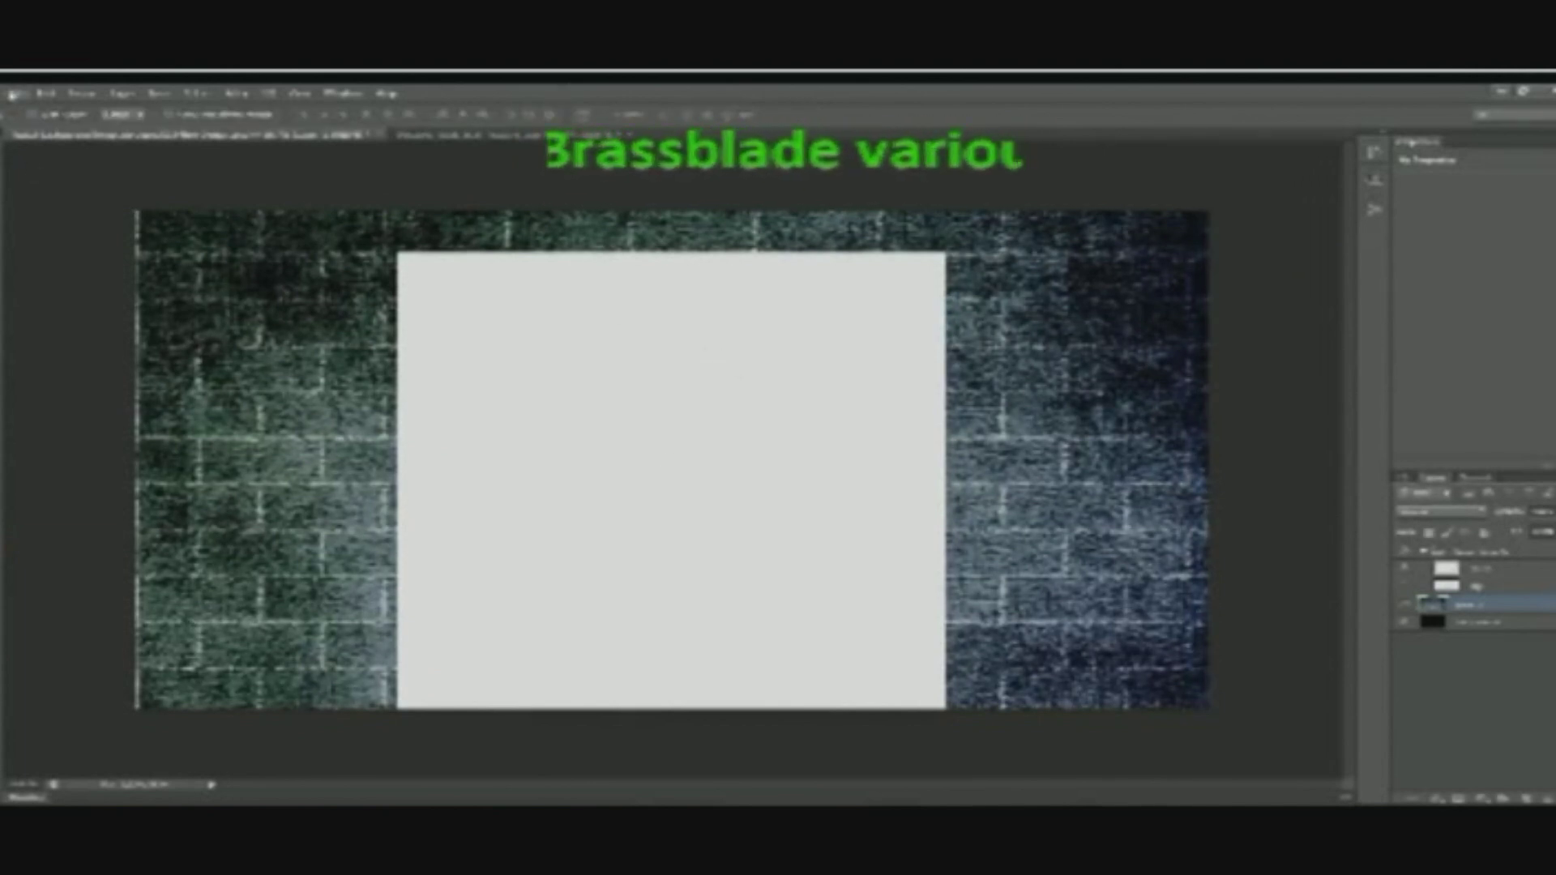
Create a new transparent document using the Clipboard preset size.
click(16, 95)
click(20, 112)
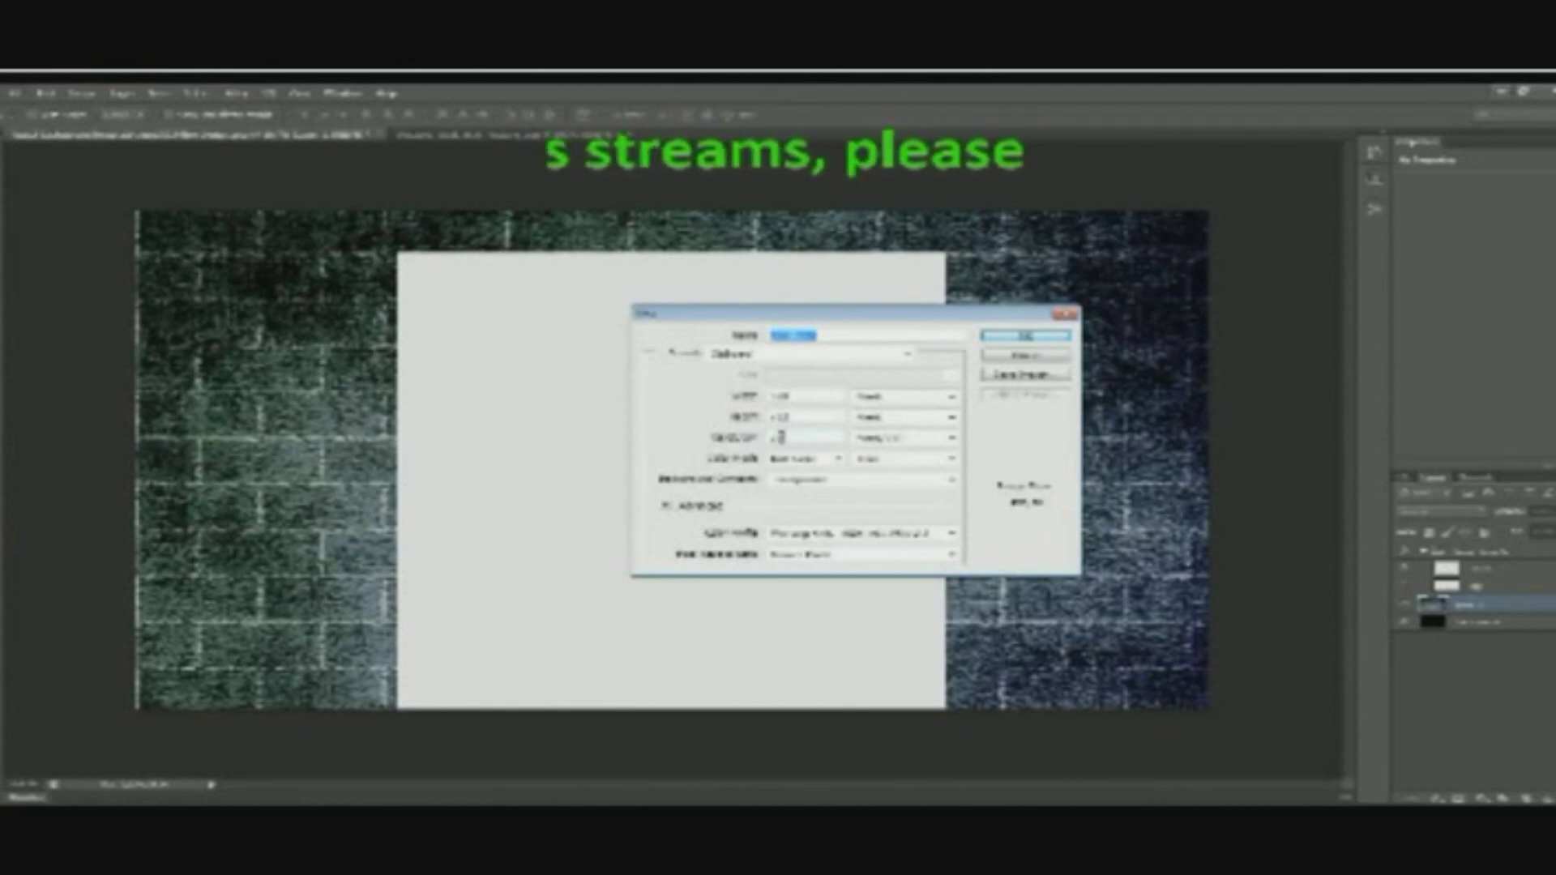
click(1036, 337)
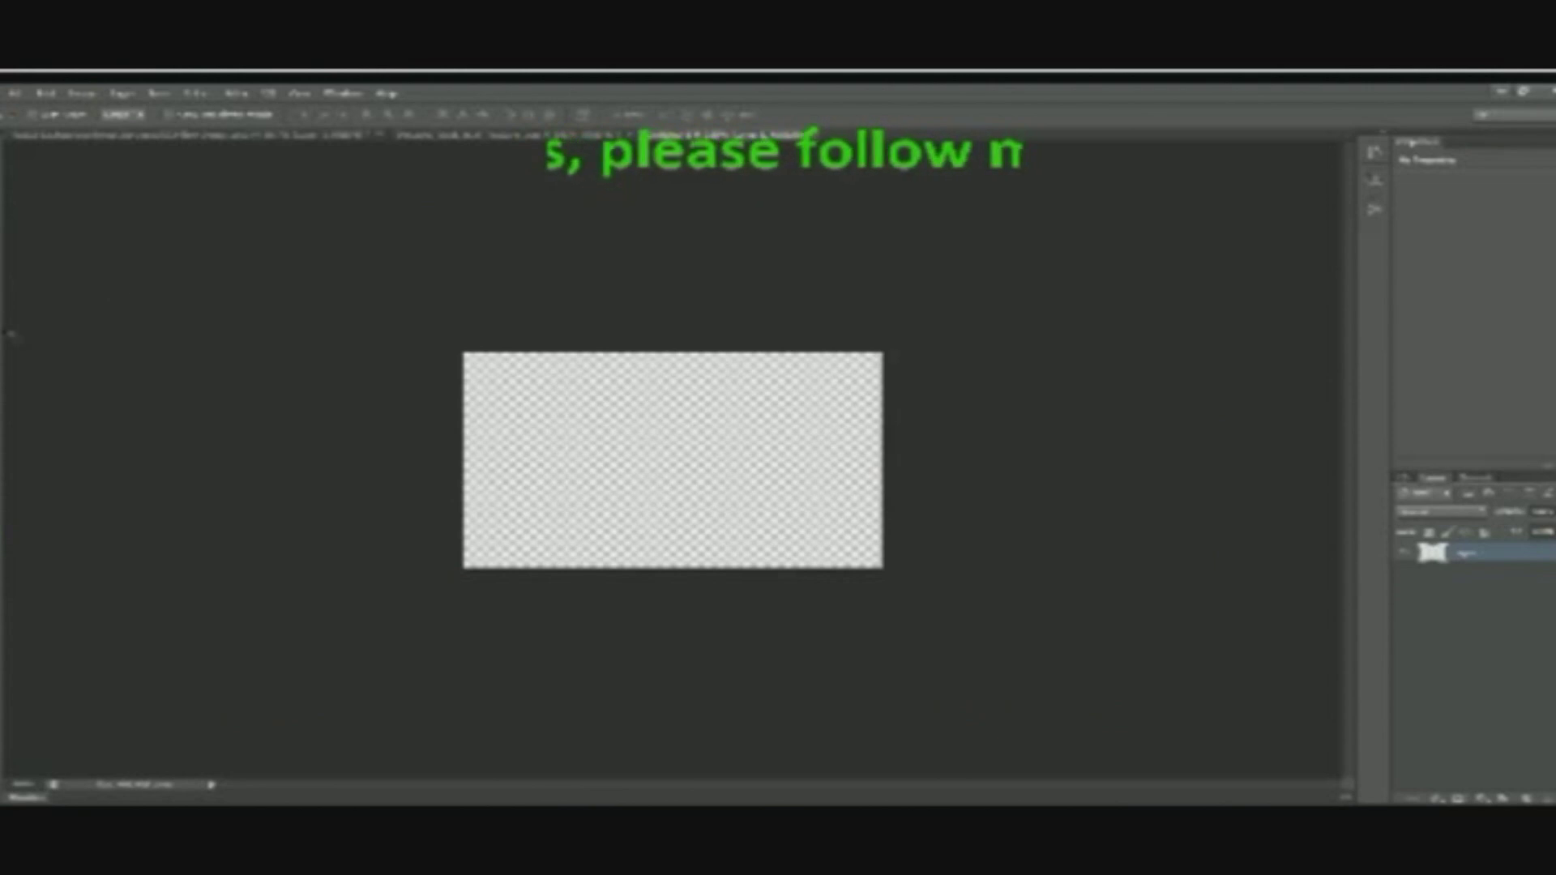
Add the text "Brassblade" to the new transparent document and shift it slightly down and to the right.
key(t)
click(618, 435)
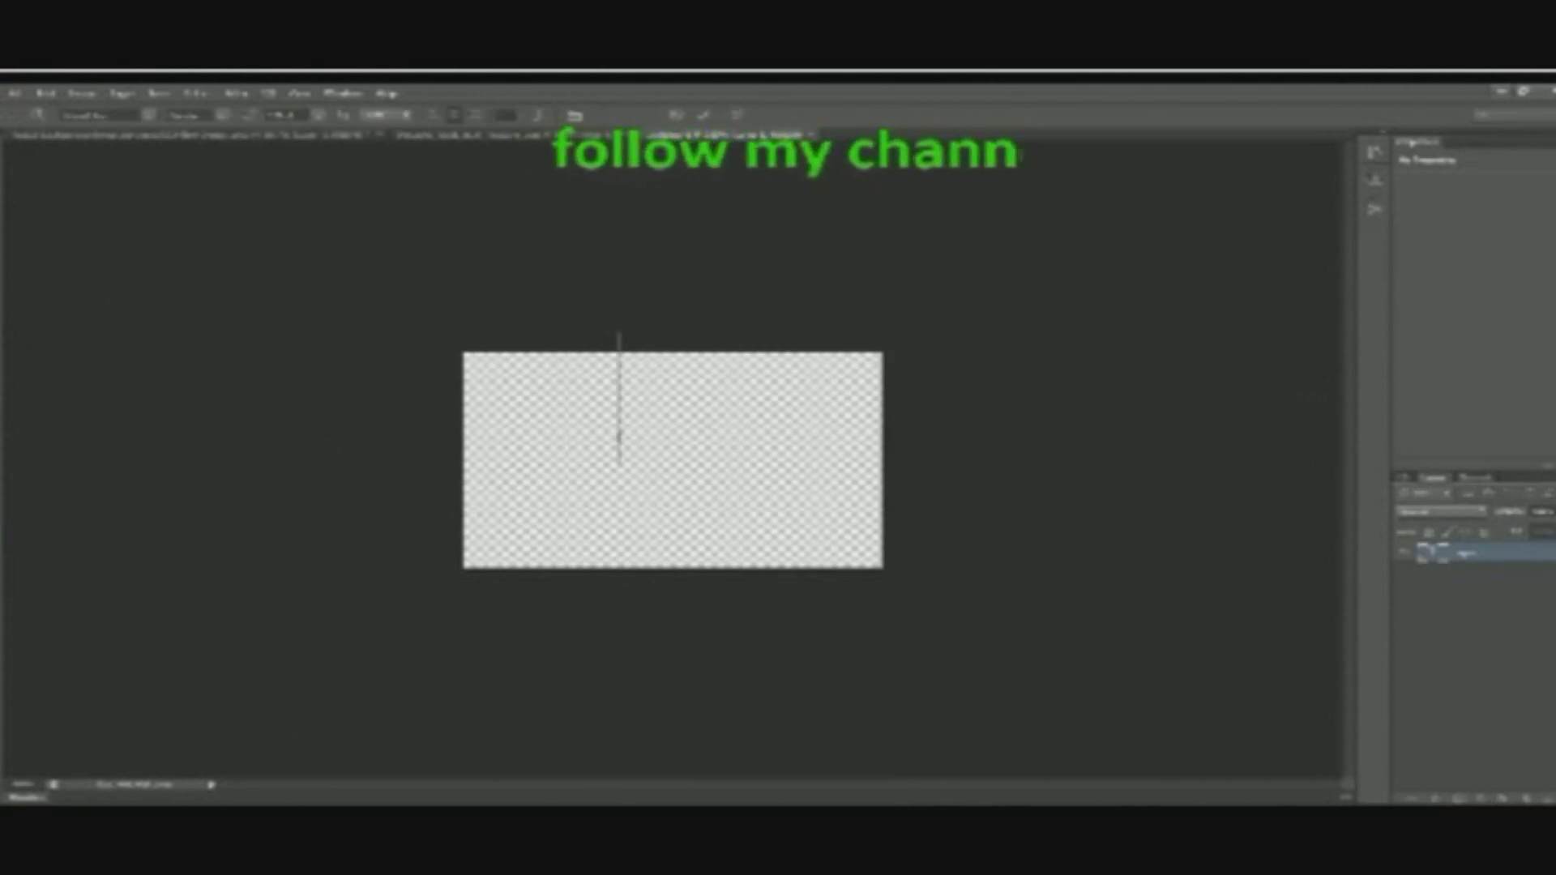
text(b)
key(BackSpace)
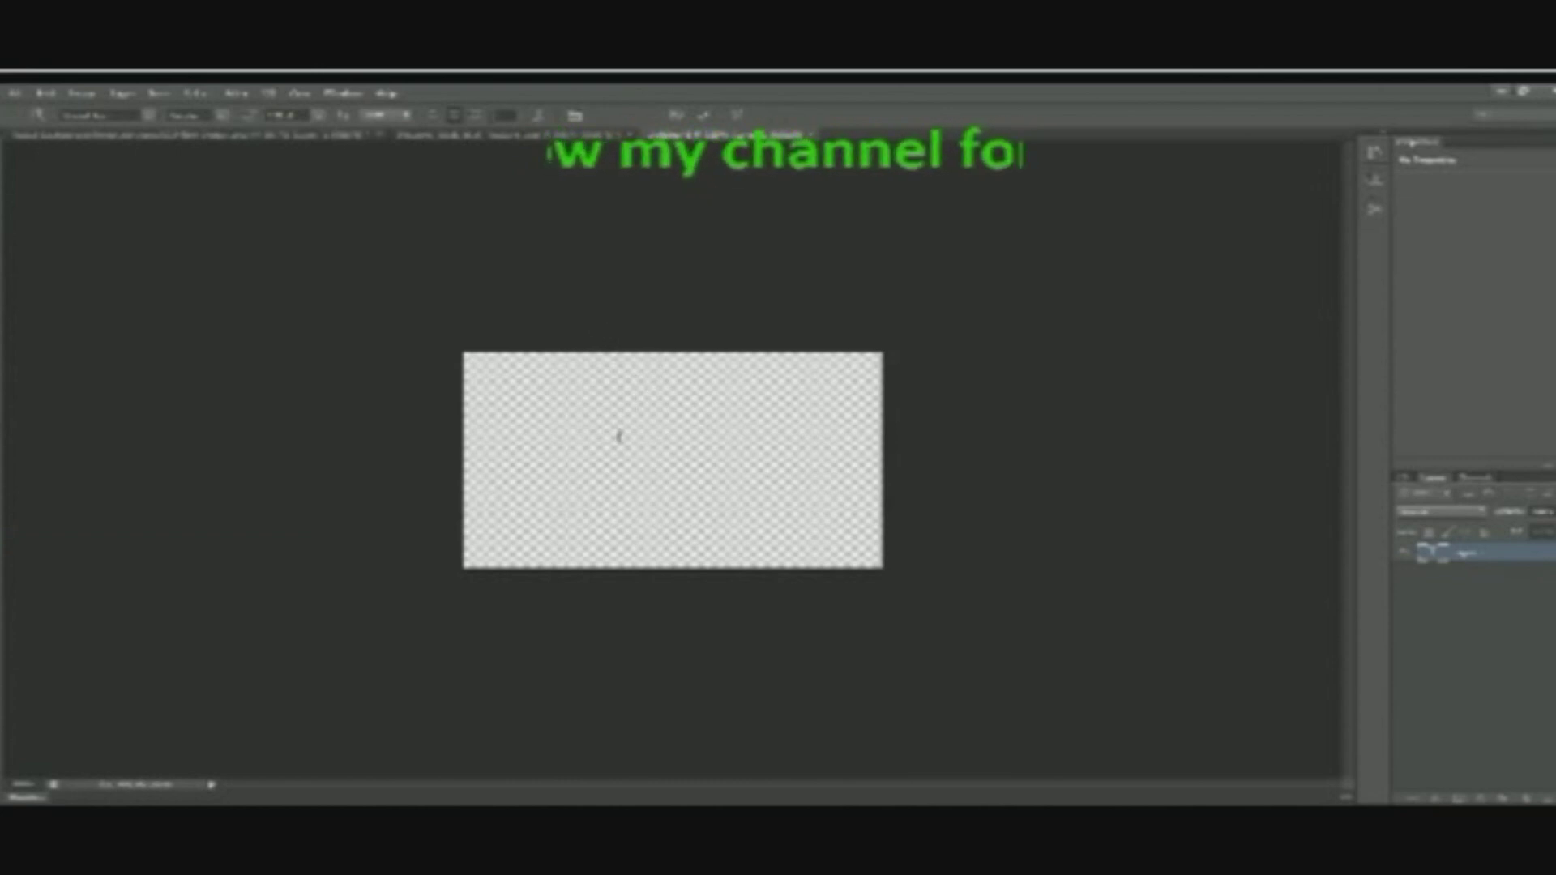
text(Brassbla)
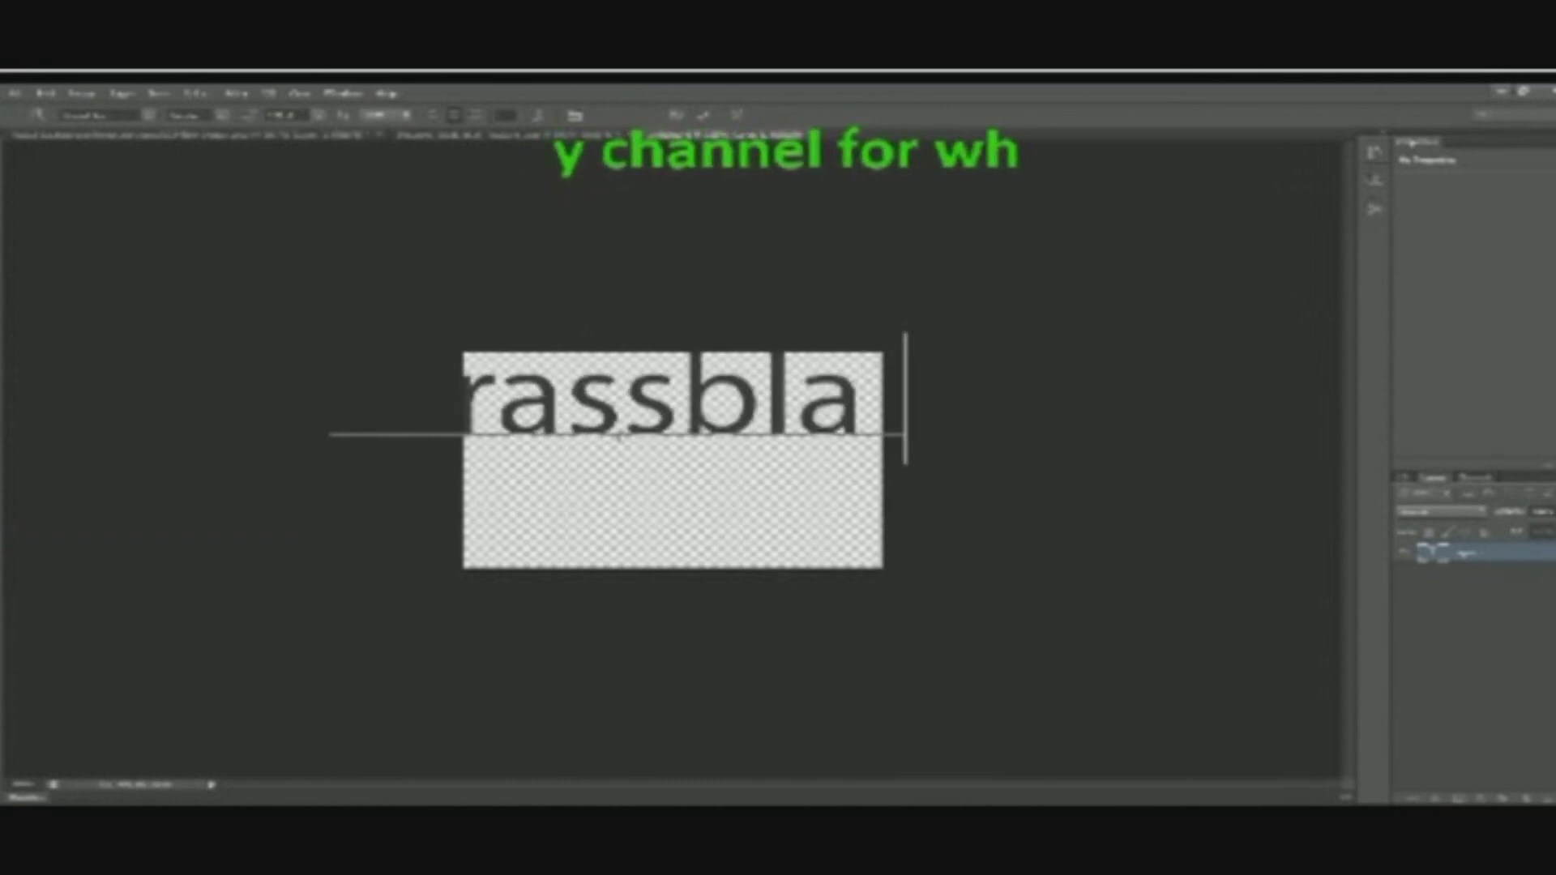
text(de)
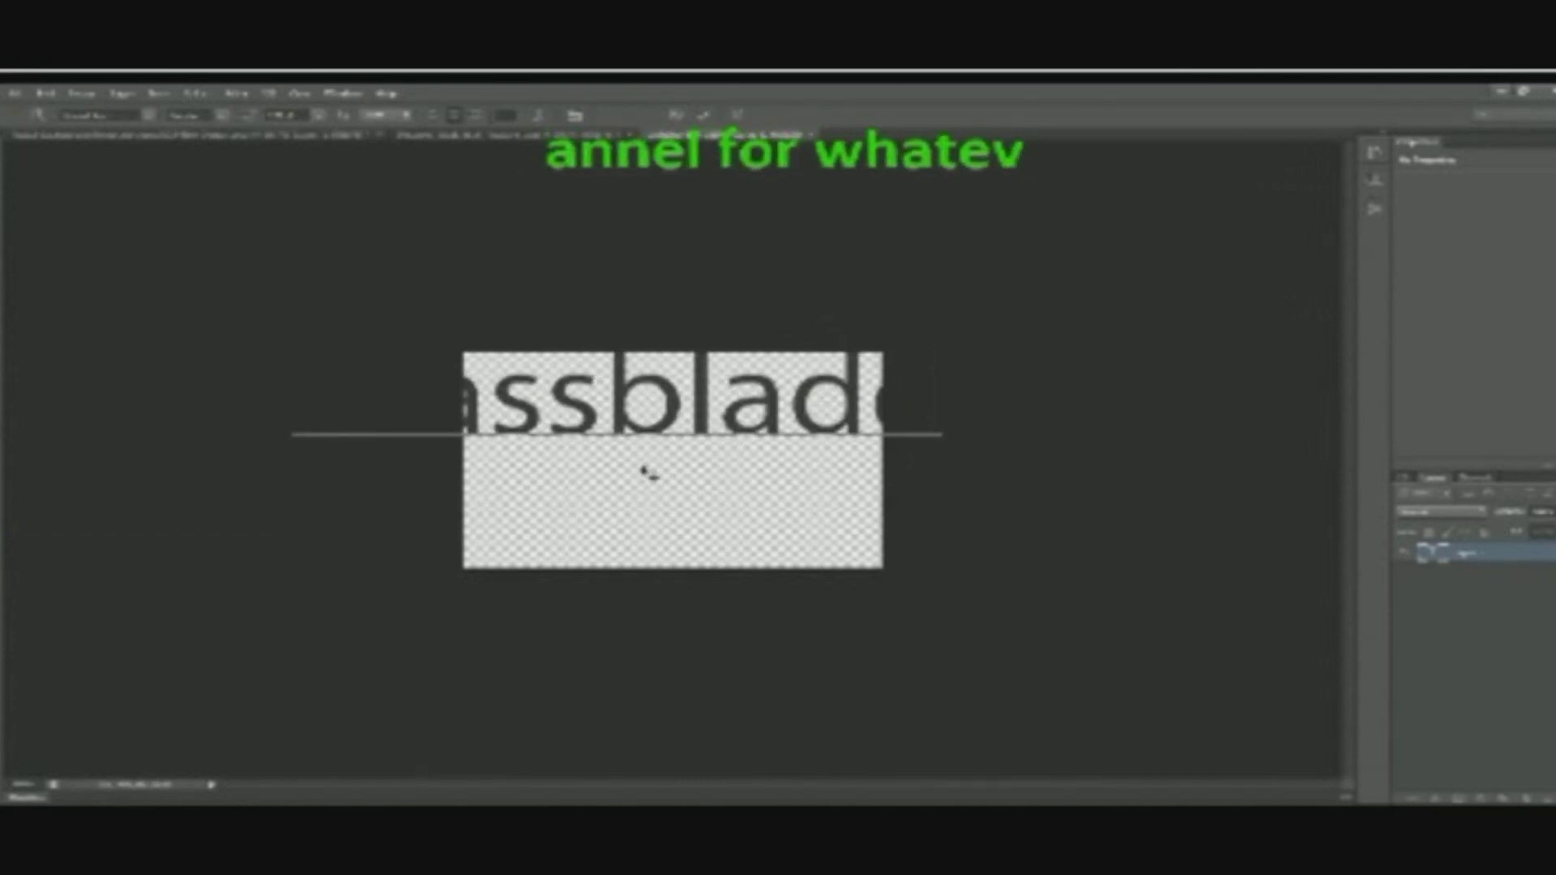
drag(649, 473, 699, 526)
key(BackSpace)
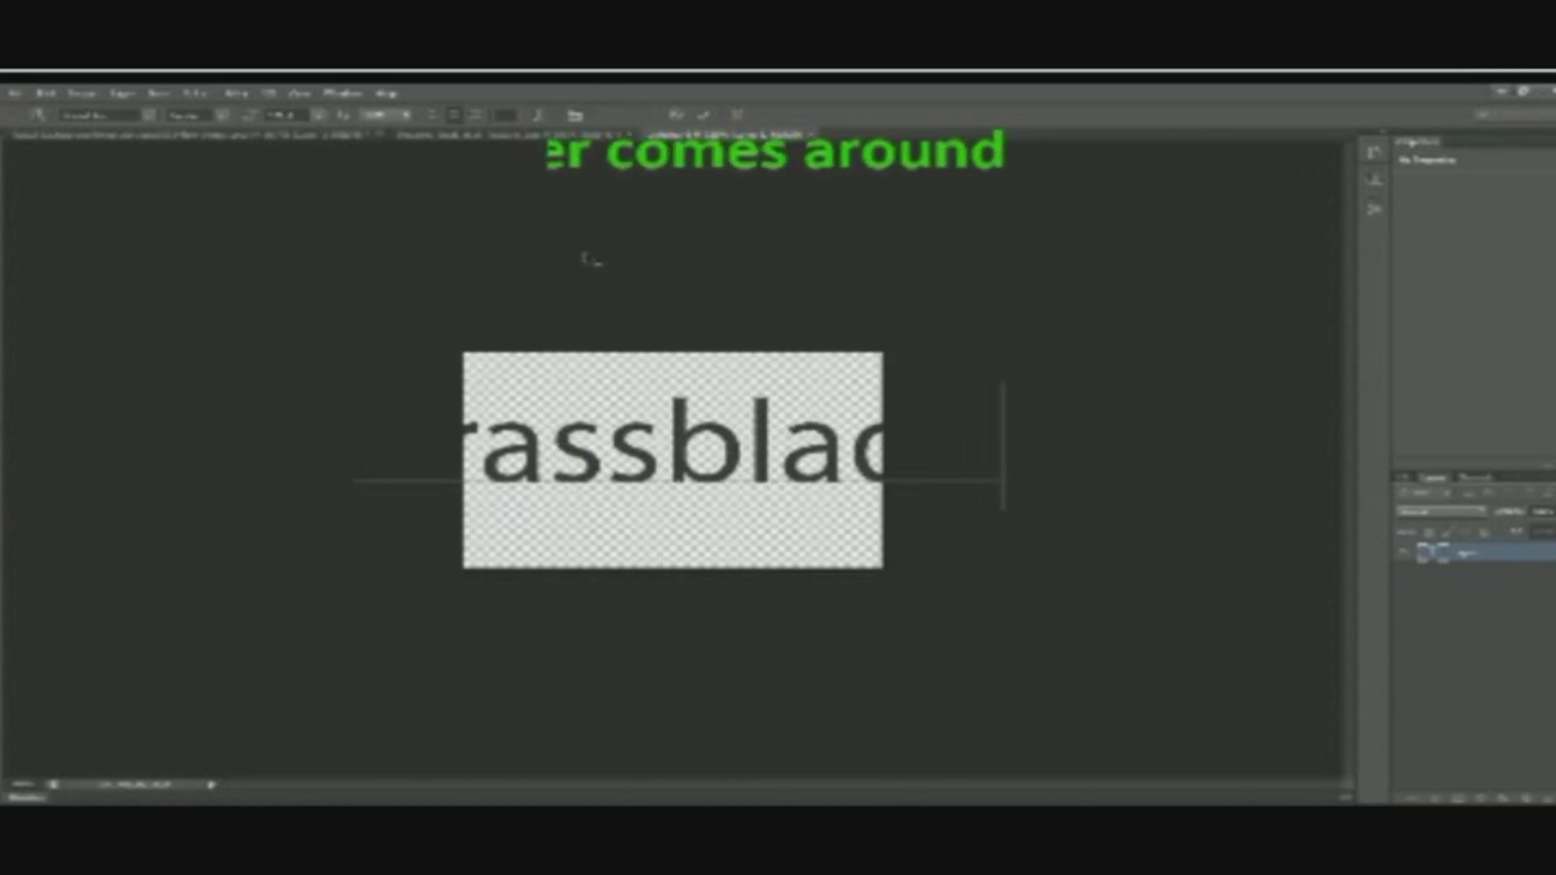
Commit the "Brassblade" text, narrow it with Free Transform, and move it right so the whole word lies nearly within the canvas.
key(ctrl+t)
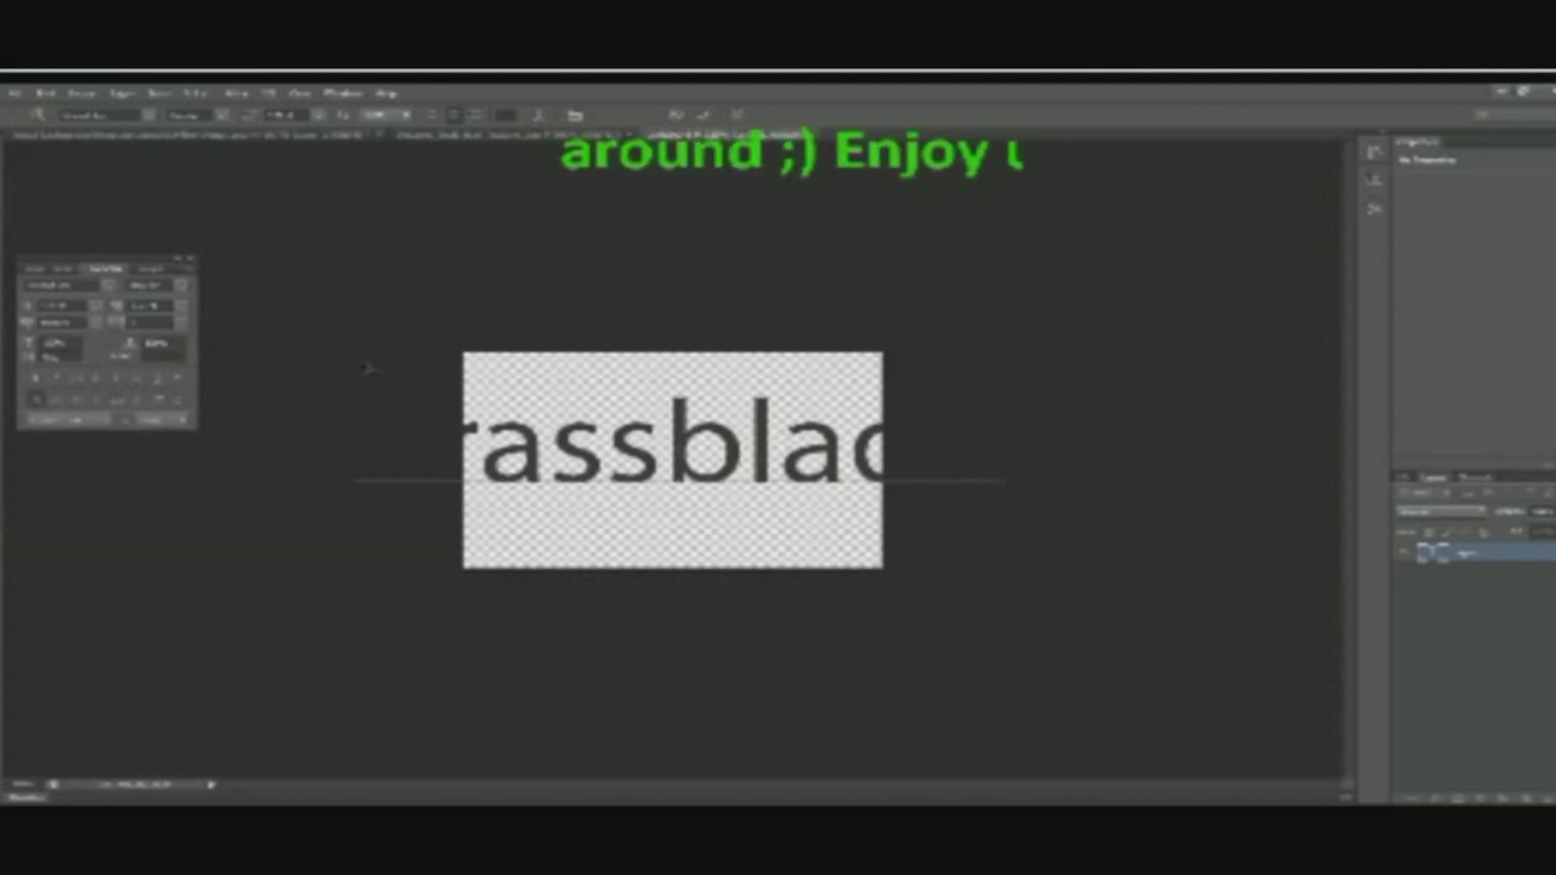
click(197, 265)
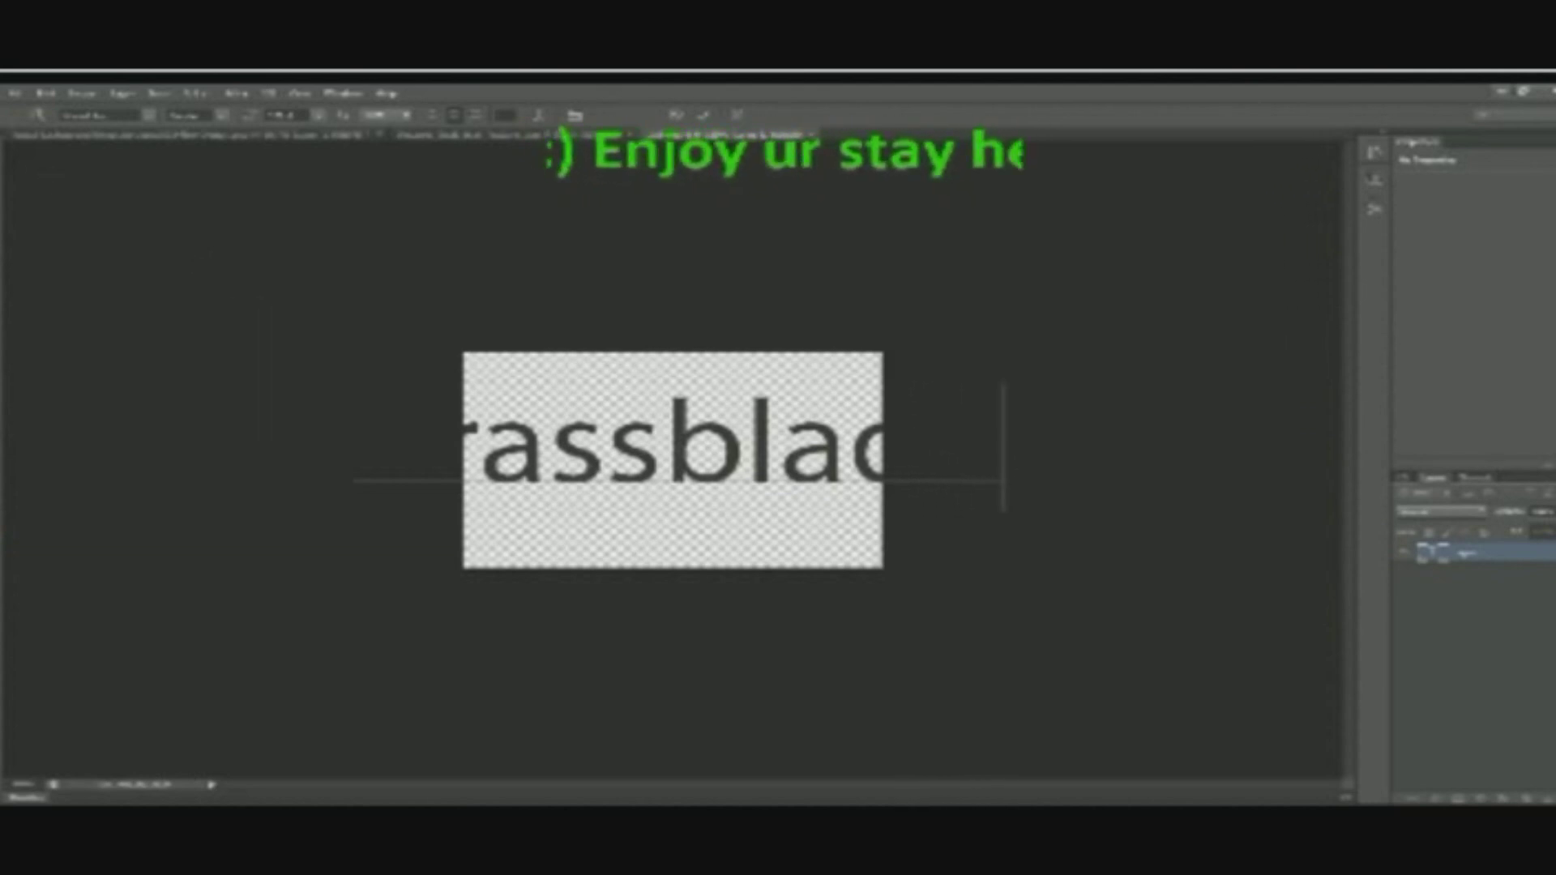
key(ctrl+Return)
key(v)
key(ctrl+t)
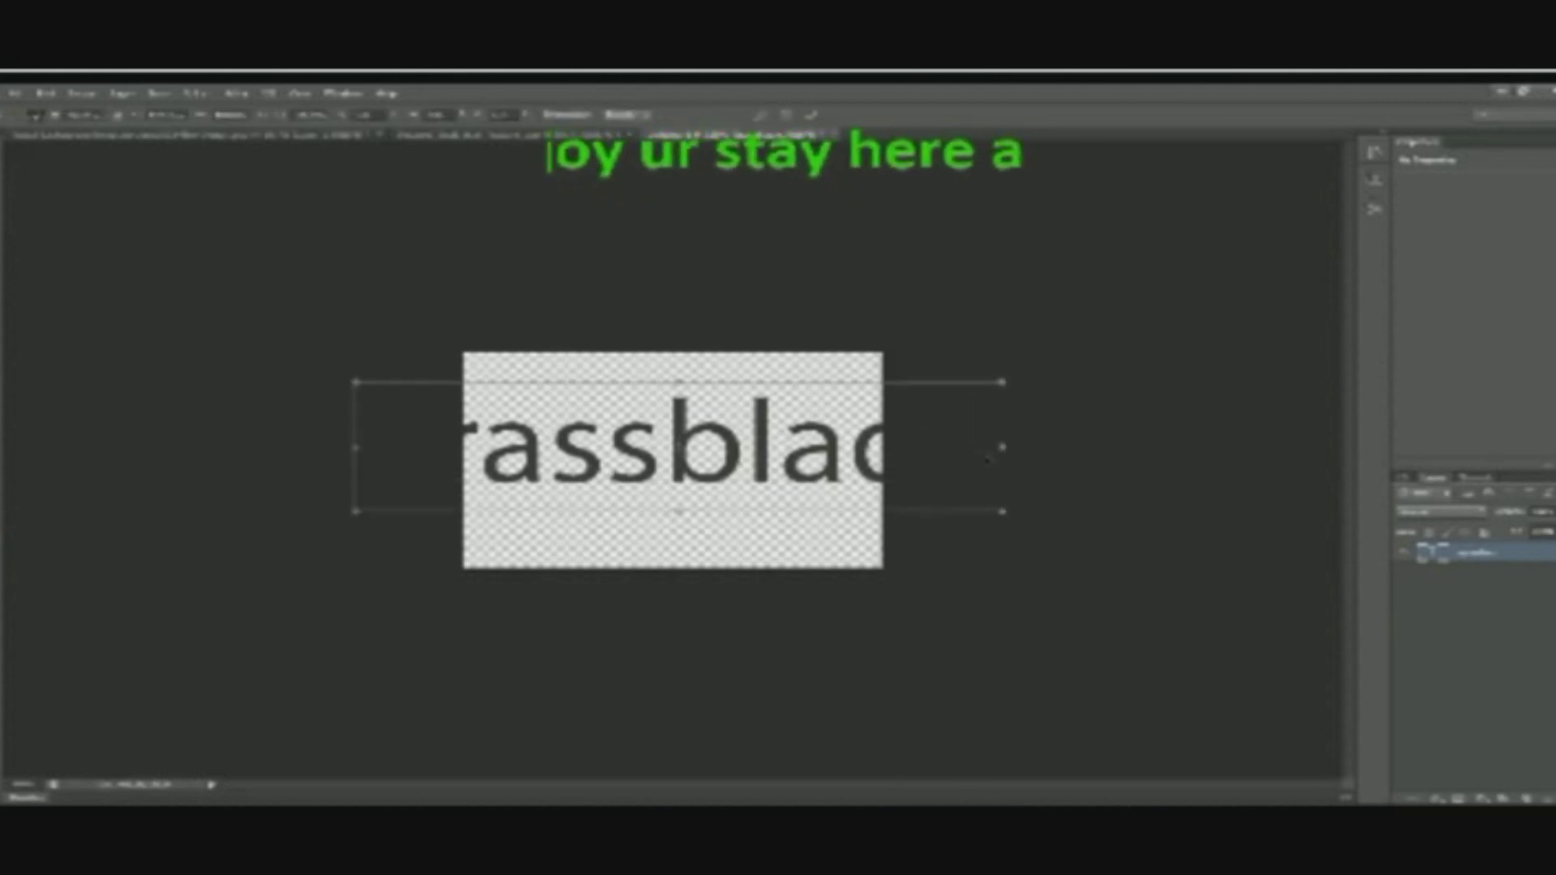
drag(1001, 447, 802, 448)
mouse_move(591, 532)
mouse_down()
mouse_move(643, 529)
mouse_move(594, 543)
mouse_up()
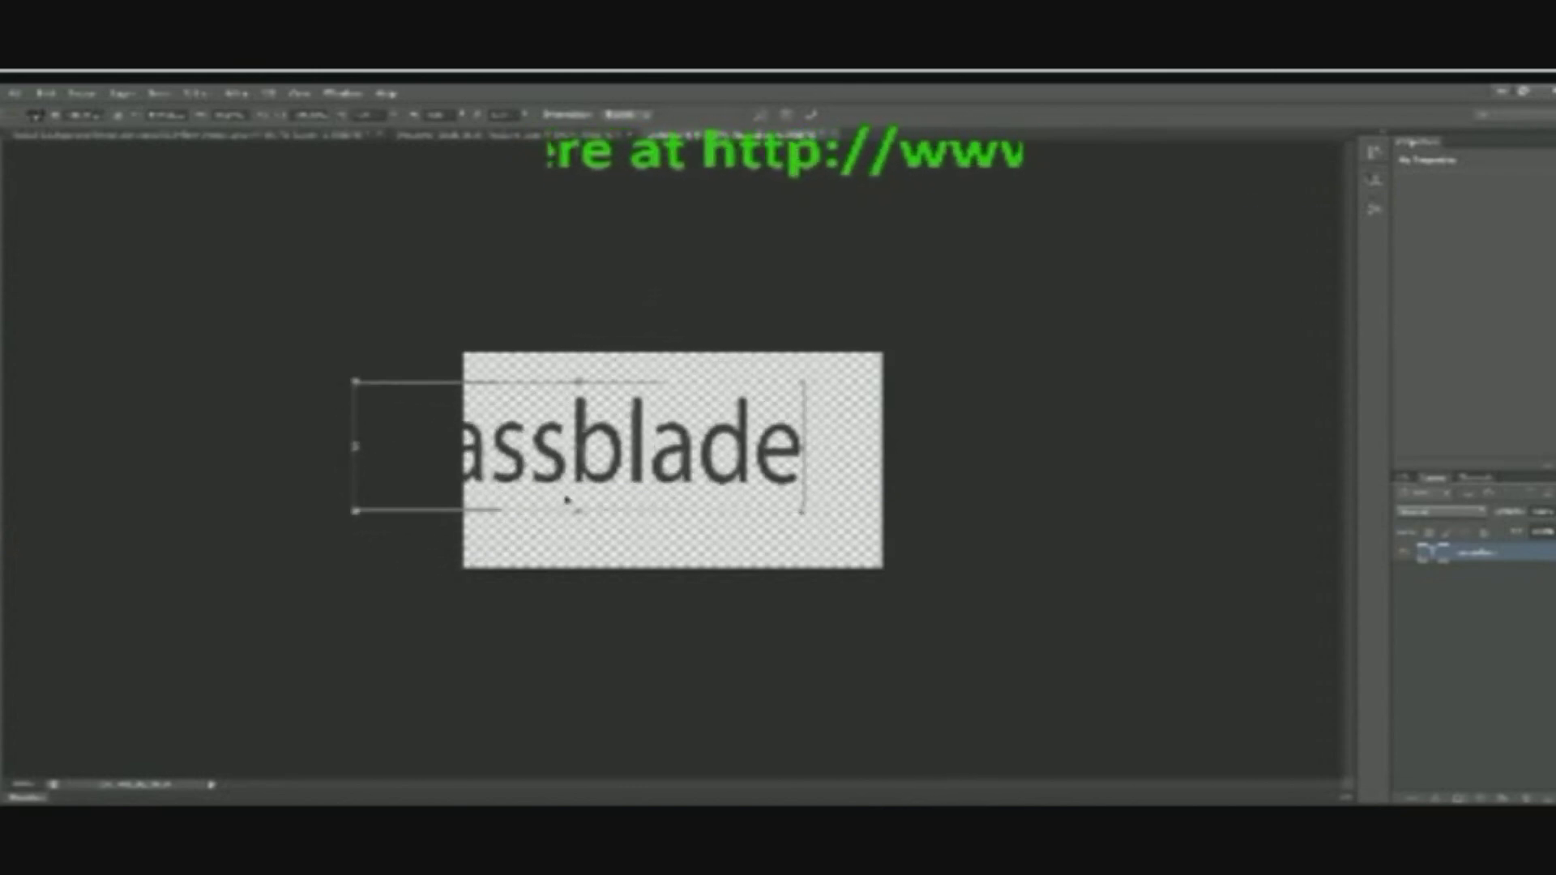
key(v)
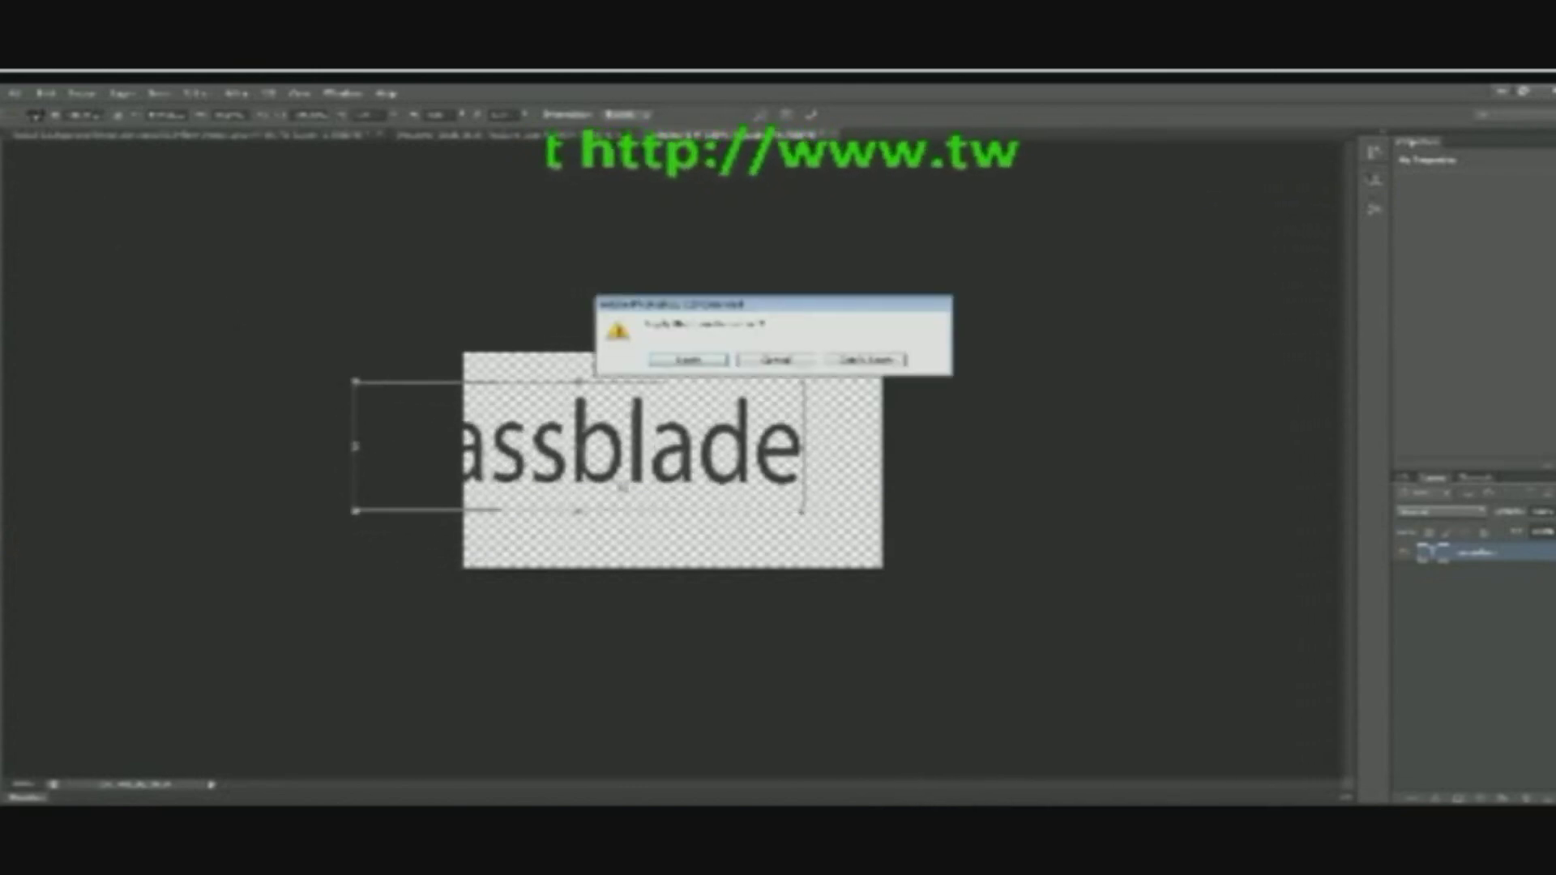
click(694, 358)
drag(577, 495, 640, 499)
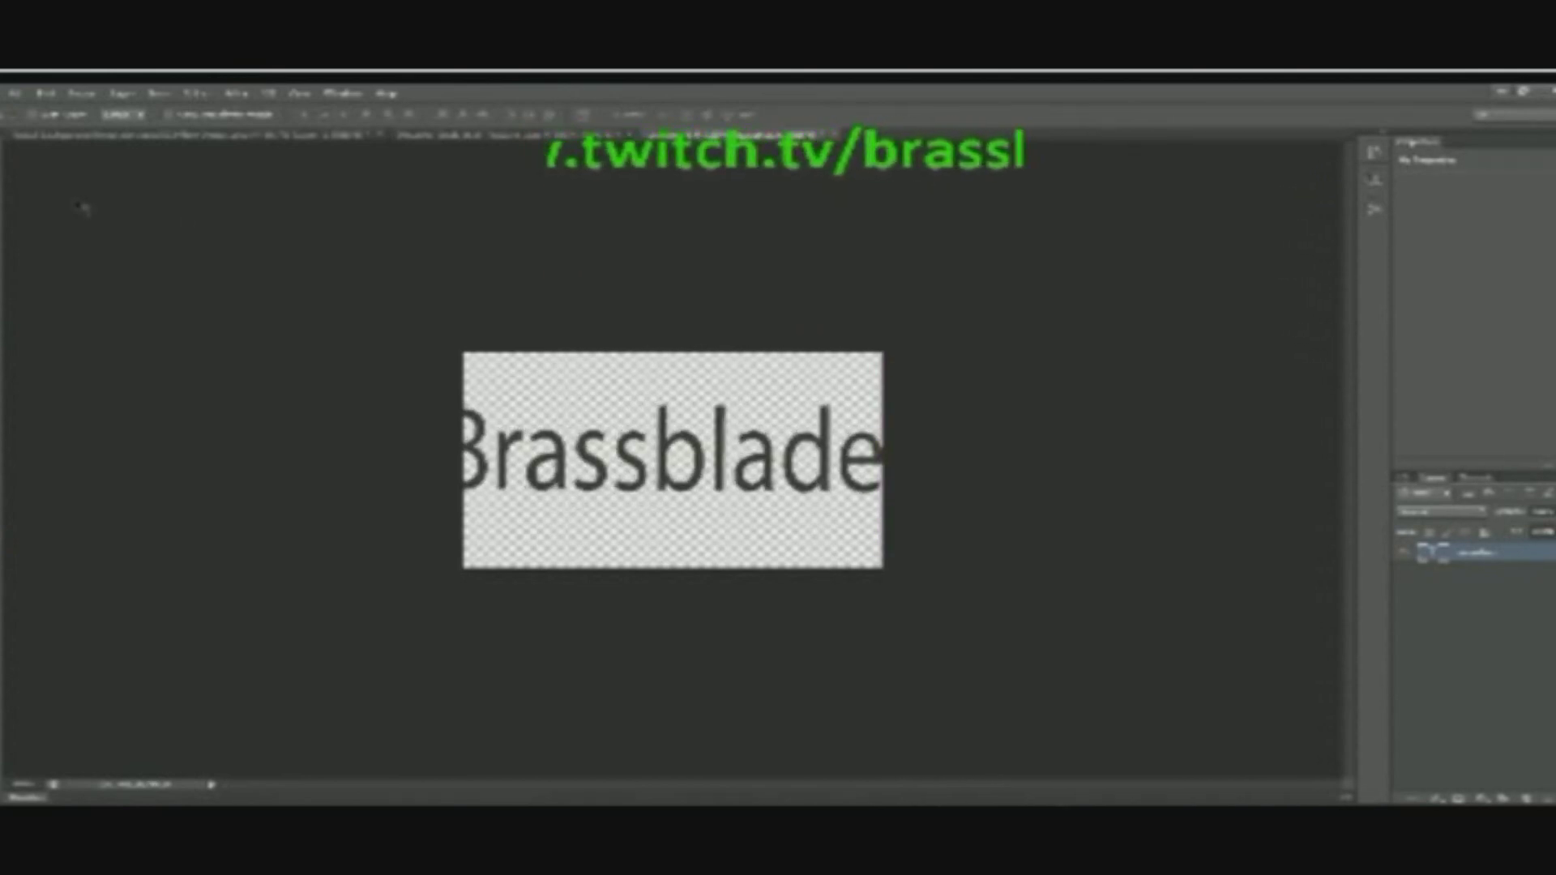
Squeeze the text horizontally with Free Transform to fit inside the canvas edges, and nudge it slightly down and left.
key(ctrl+t)
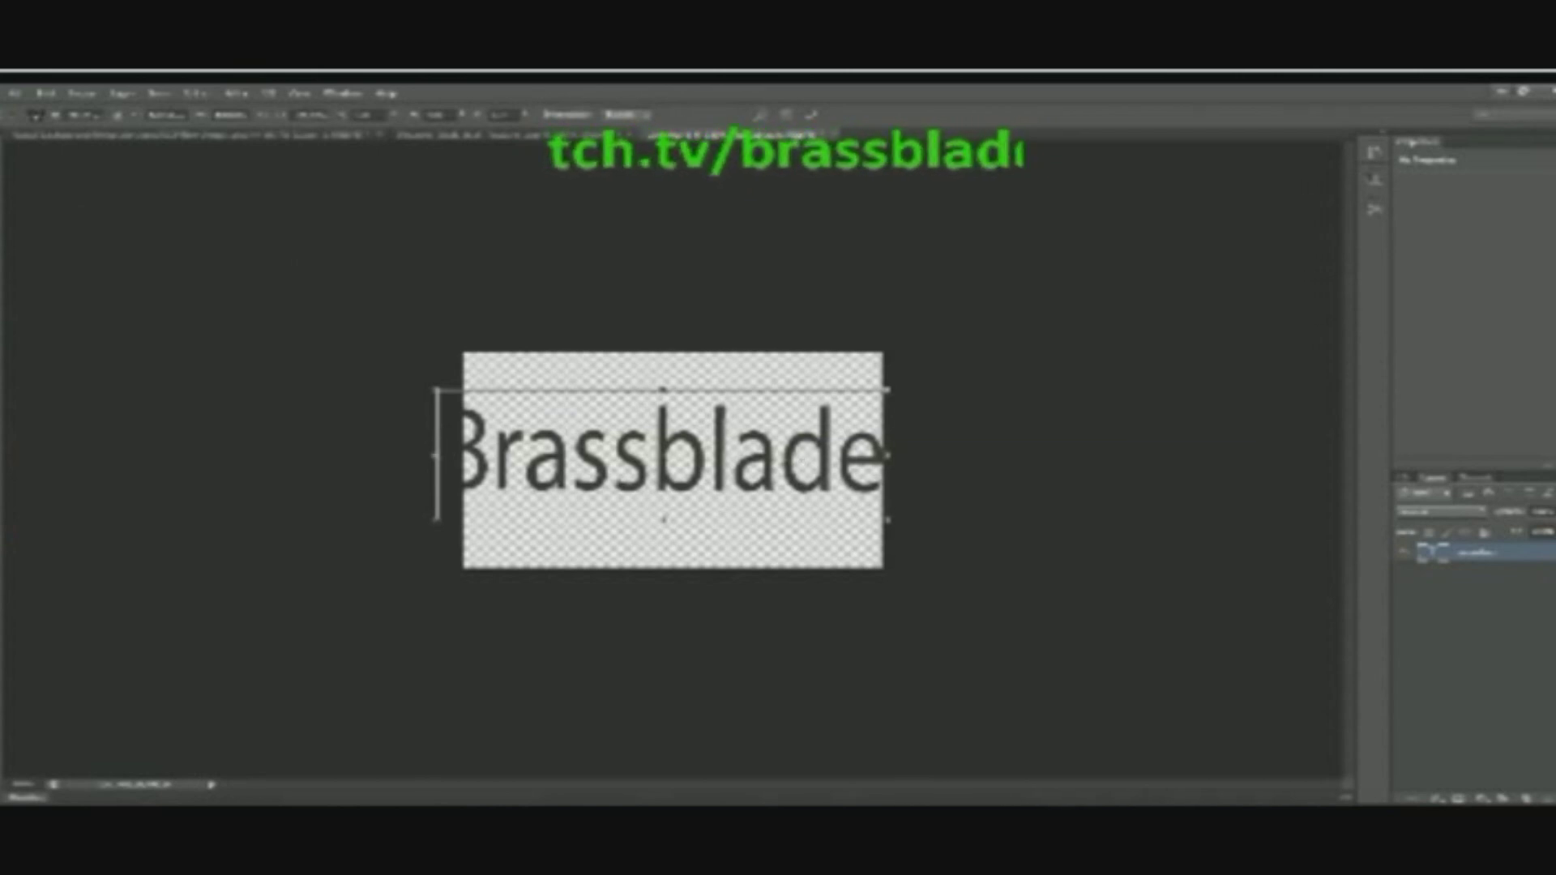
drag(438, 456, 476, 457)
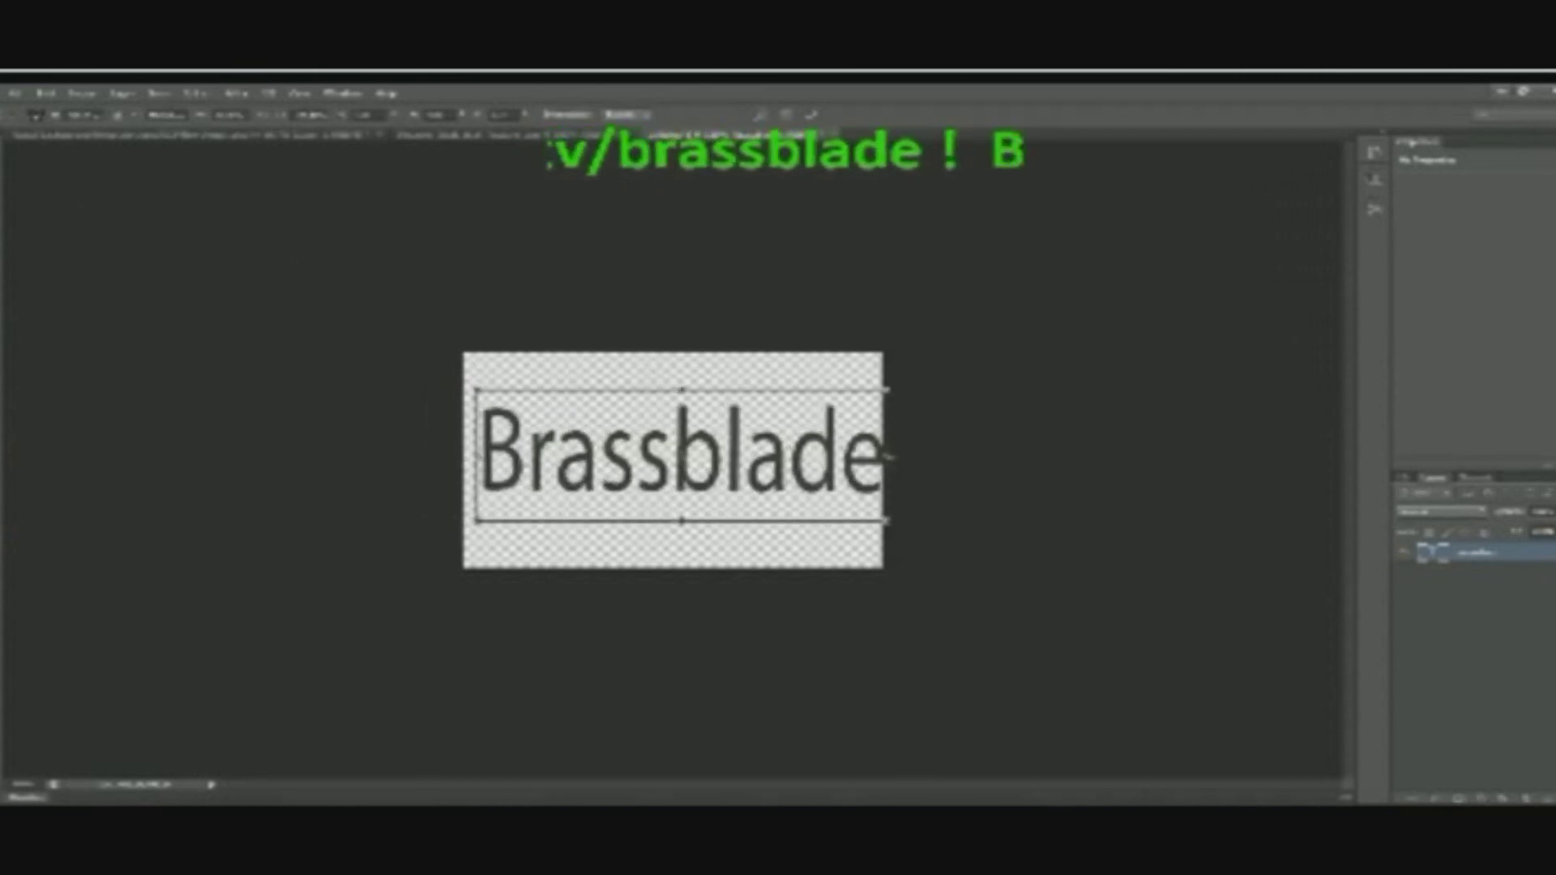
drag(890, 458, 878, 456)
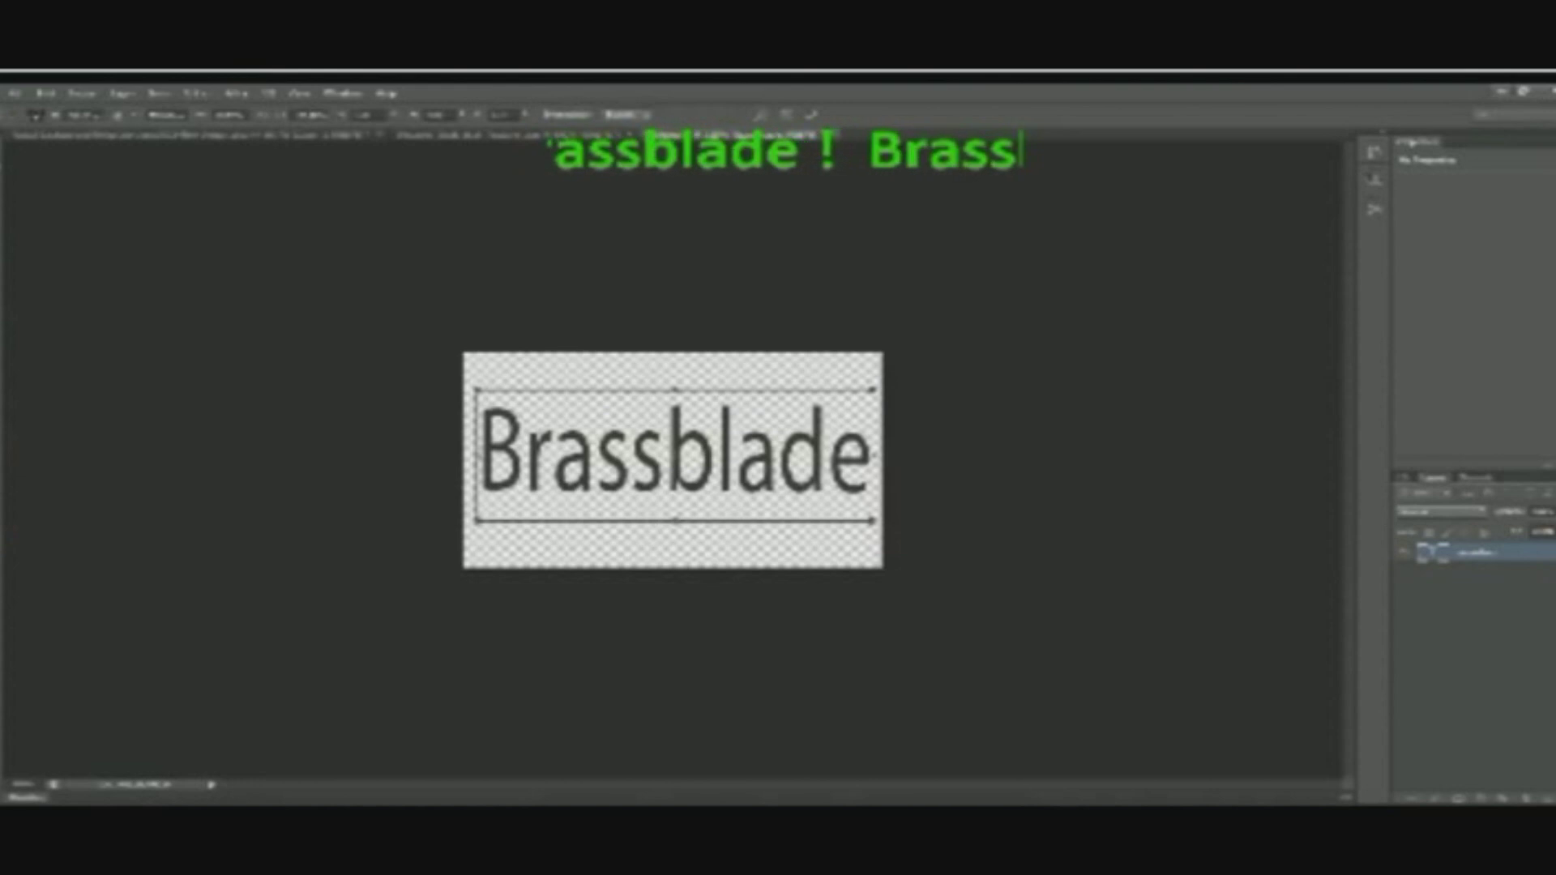
click(6, 158)
click(714, 362)
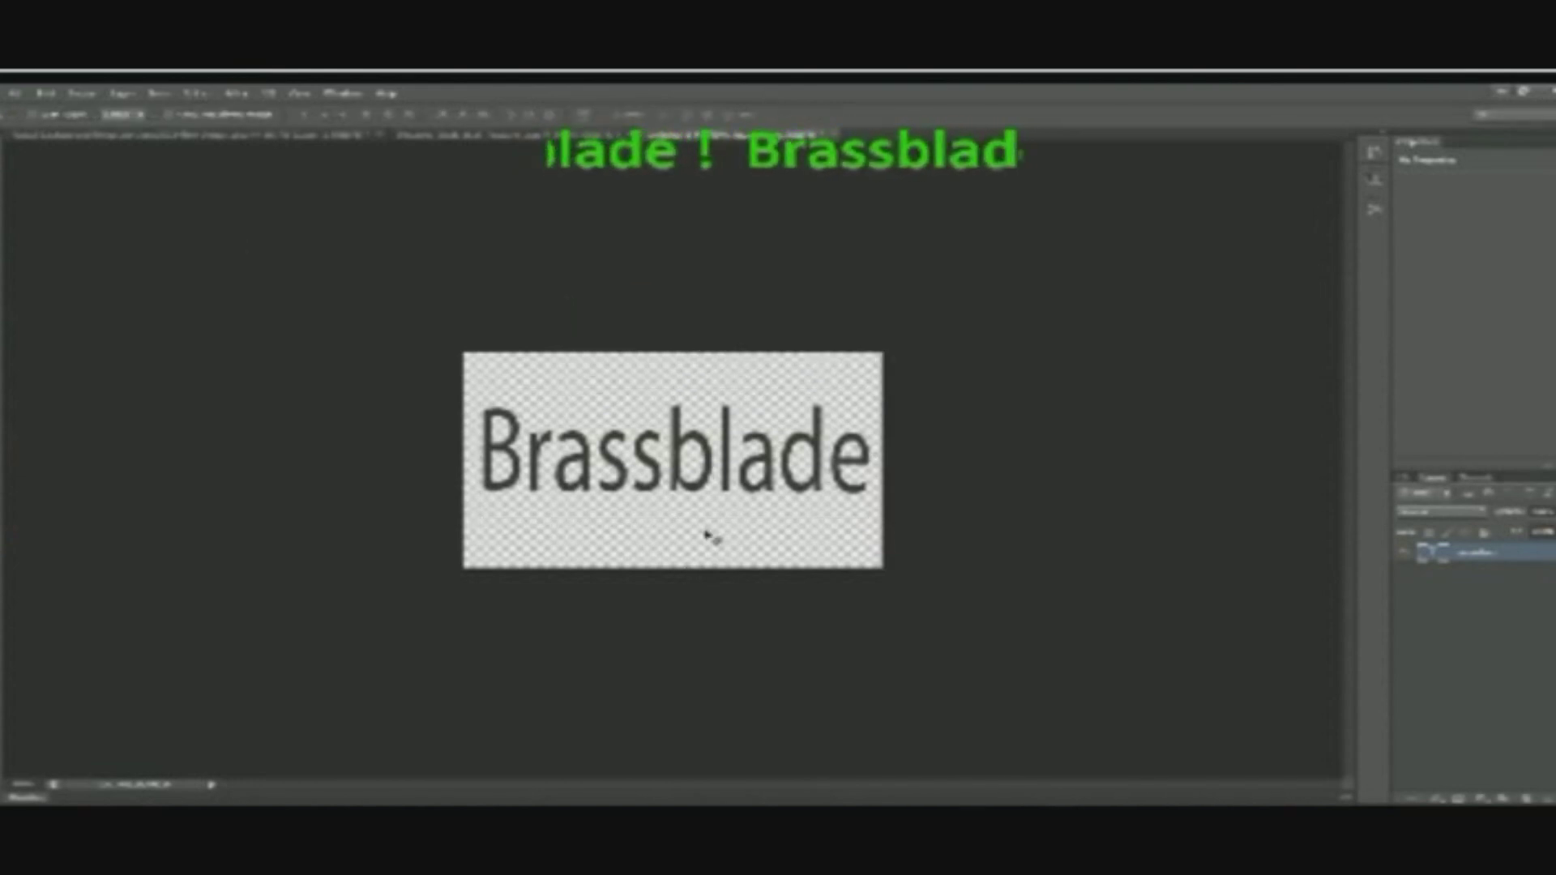
drag(702, 531, 699, 536)
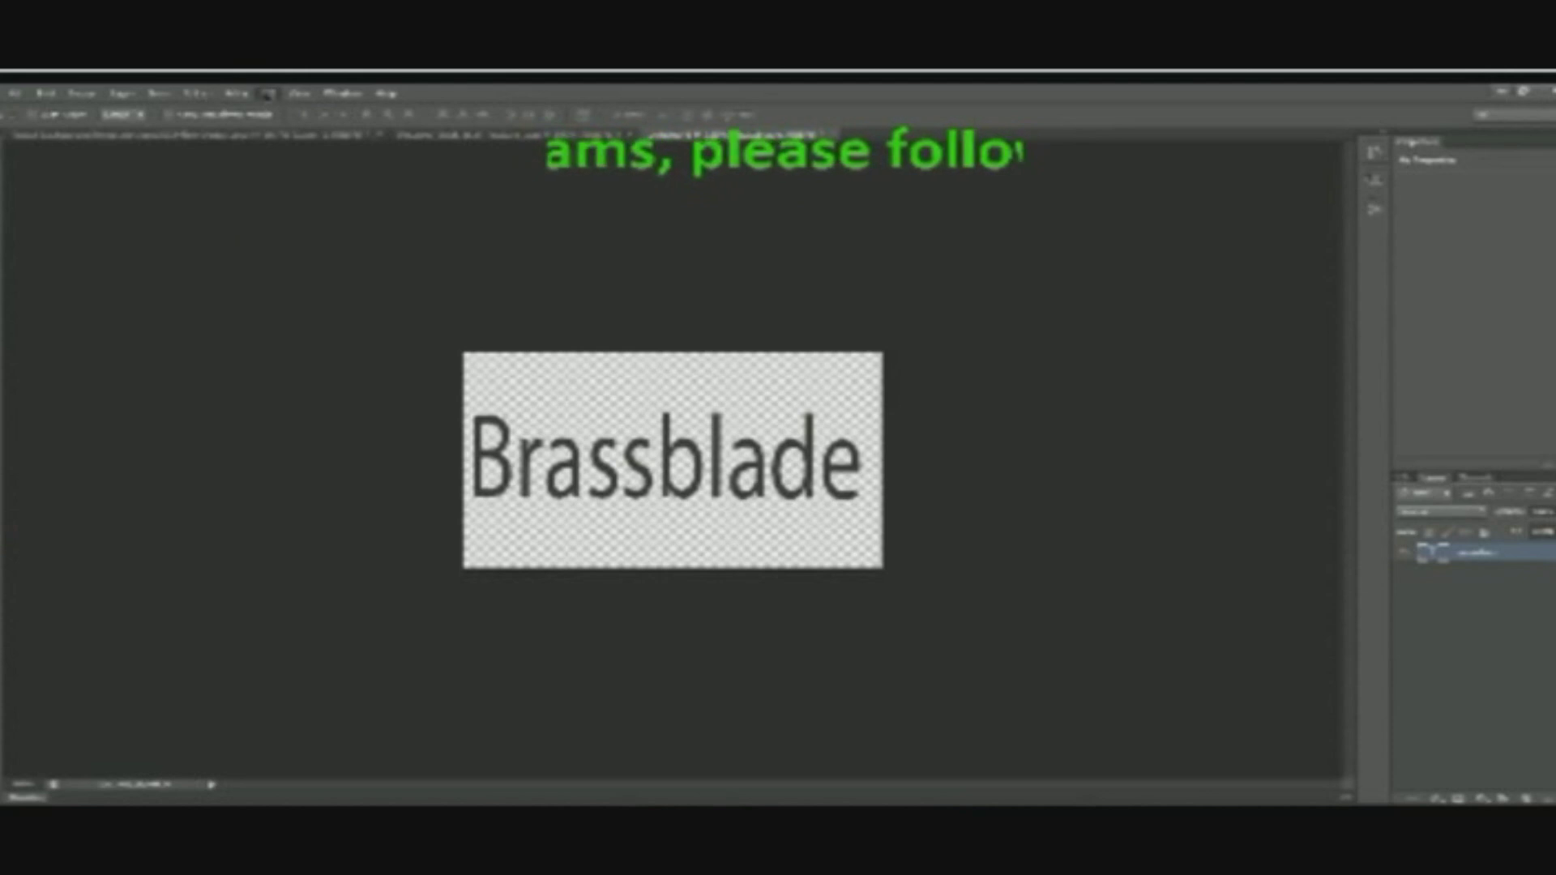
click(267, 94)
click(316, 108)
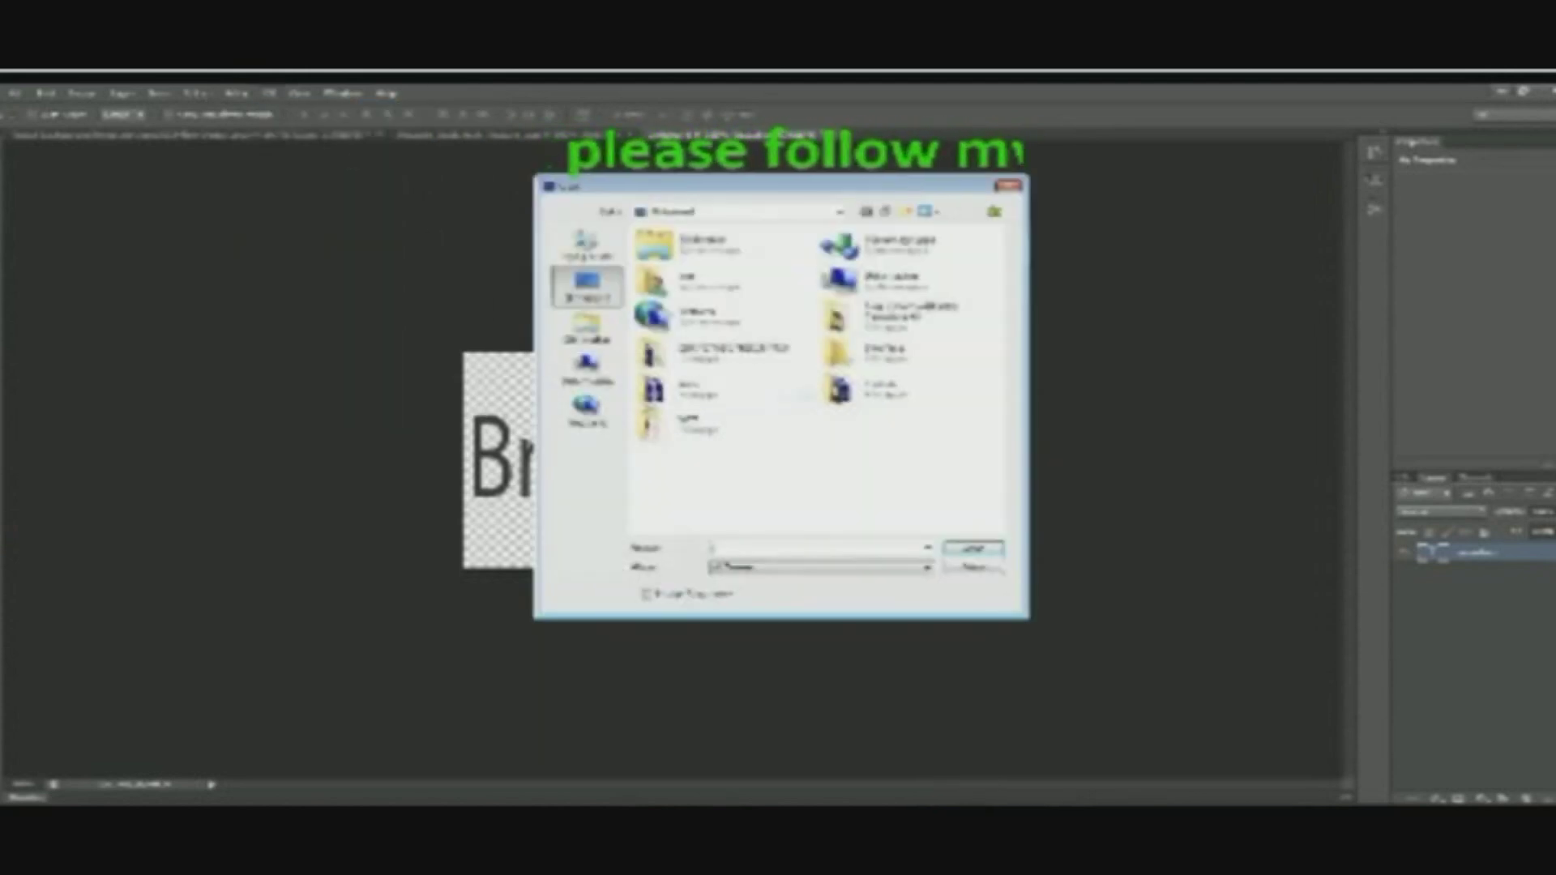
click(974, 569)
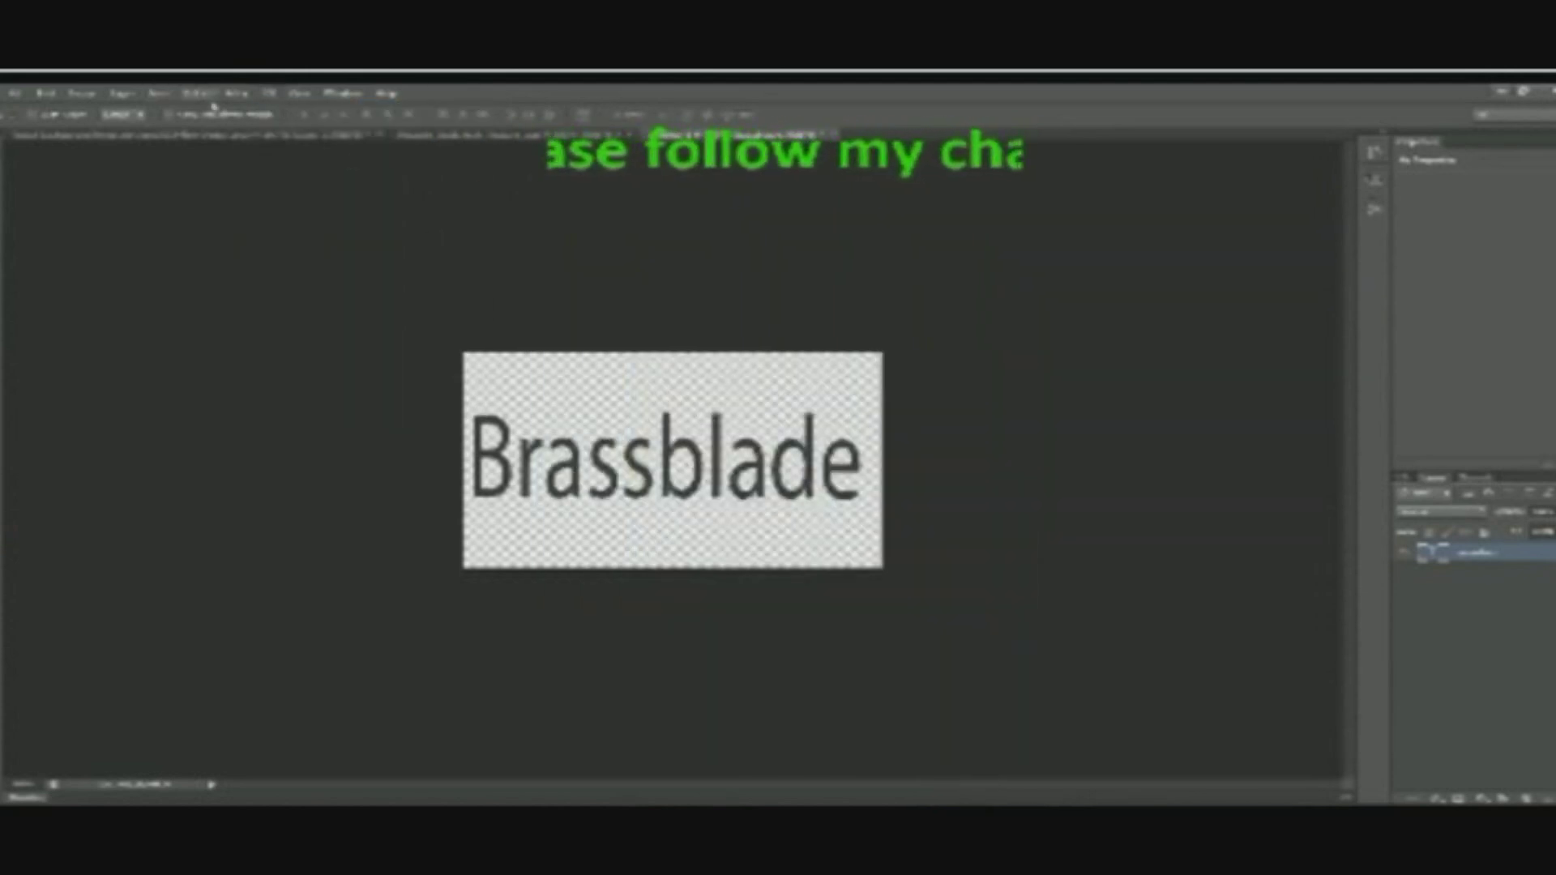
Create a 3D extrusion from the "Brassblade" text layer and rotate the camera to show the letters at a slight angle.
click(270, 94)
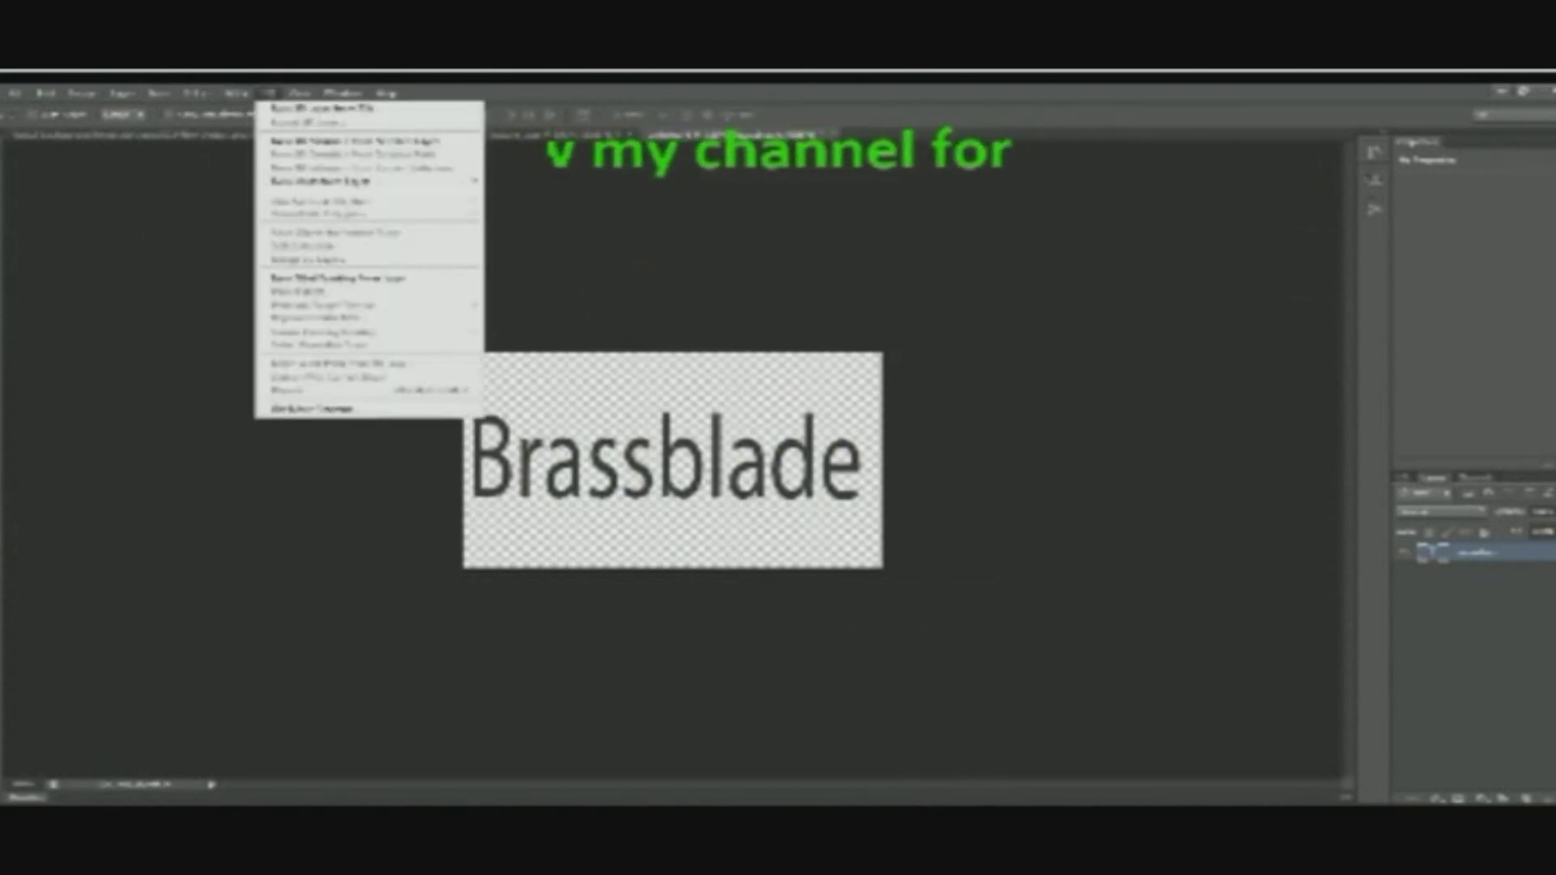
click(2, 429)
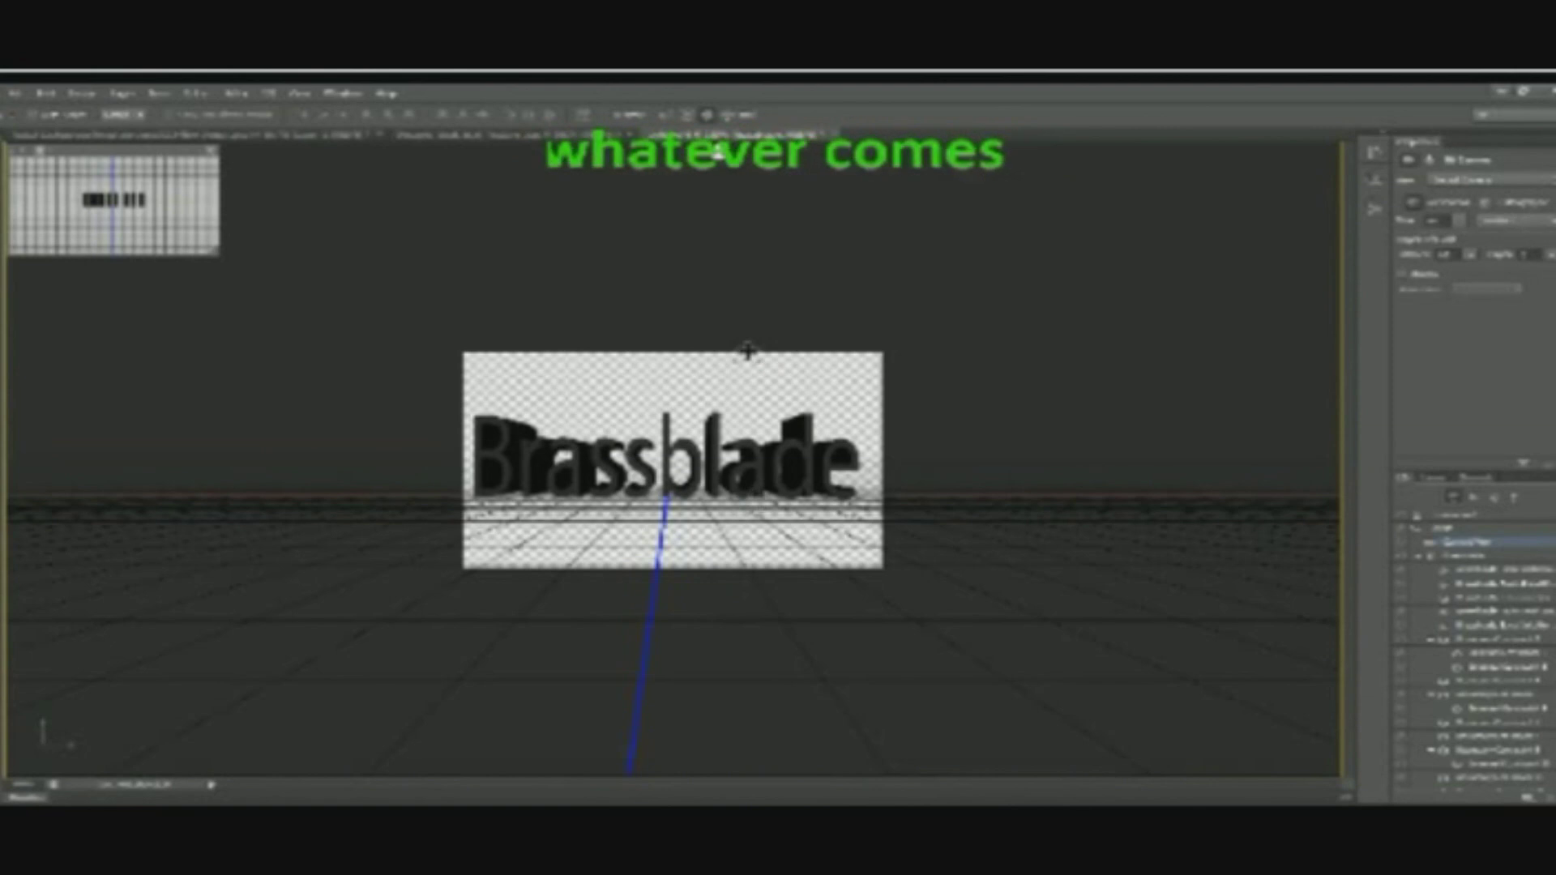
mouse_move(666, 573)
mouse_down()
mouse_move(647, 591)
mouse_move(661, 568)
mouse_up()
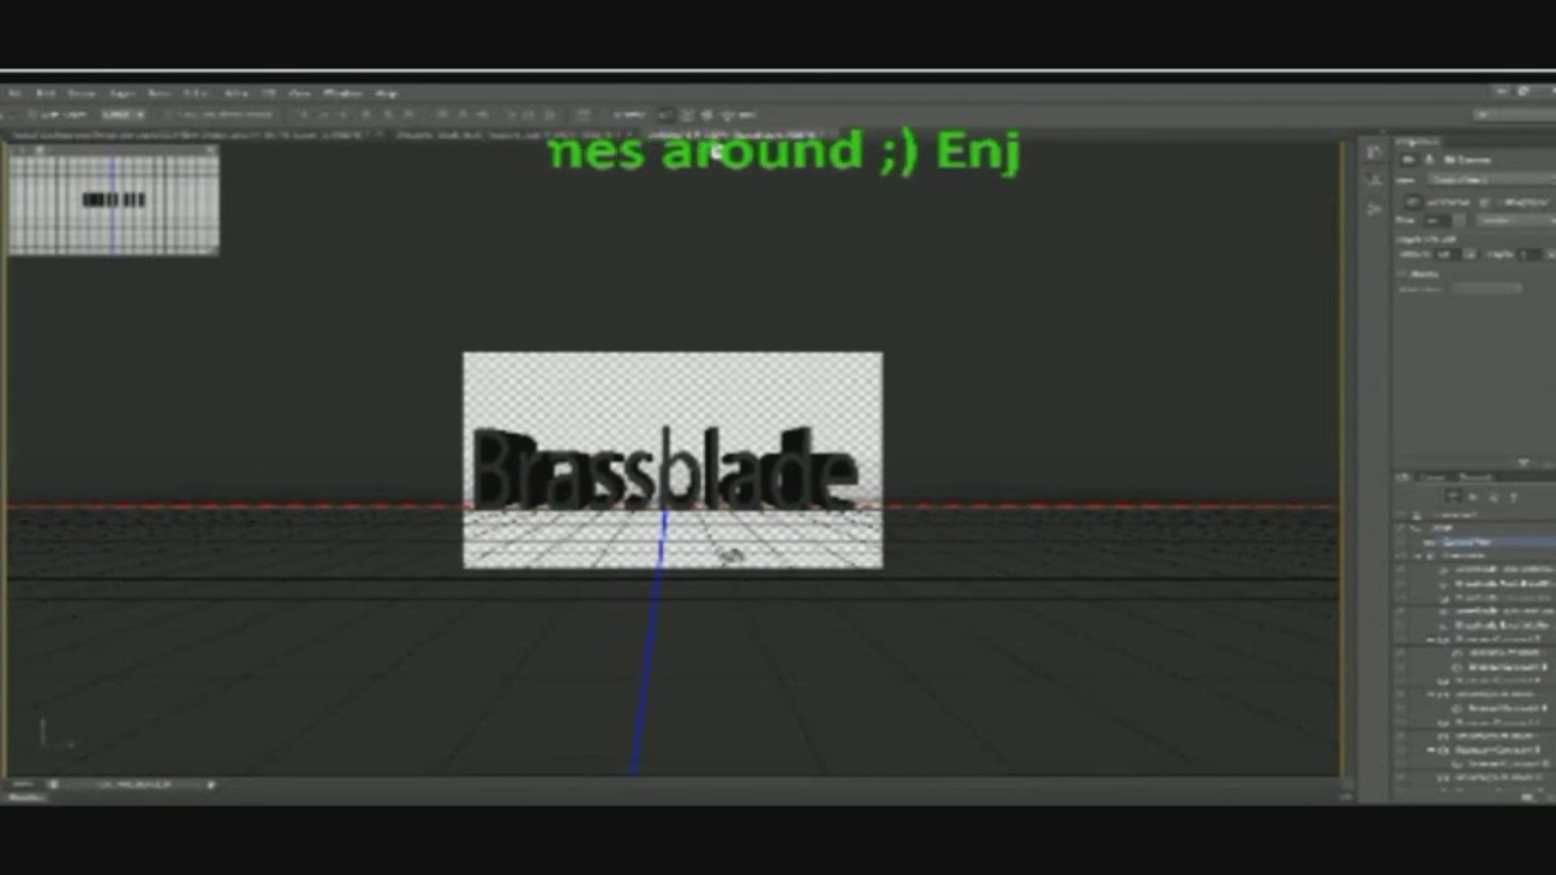
drag(730, 556, 713, 573)
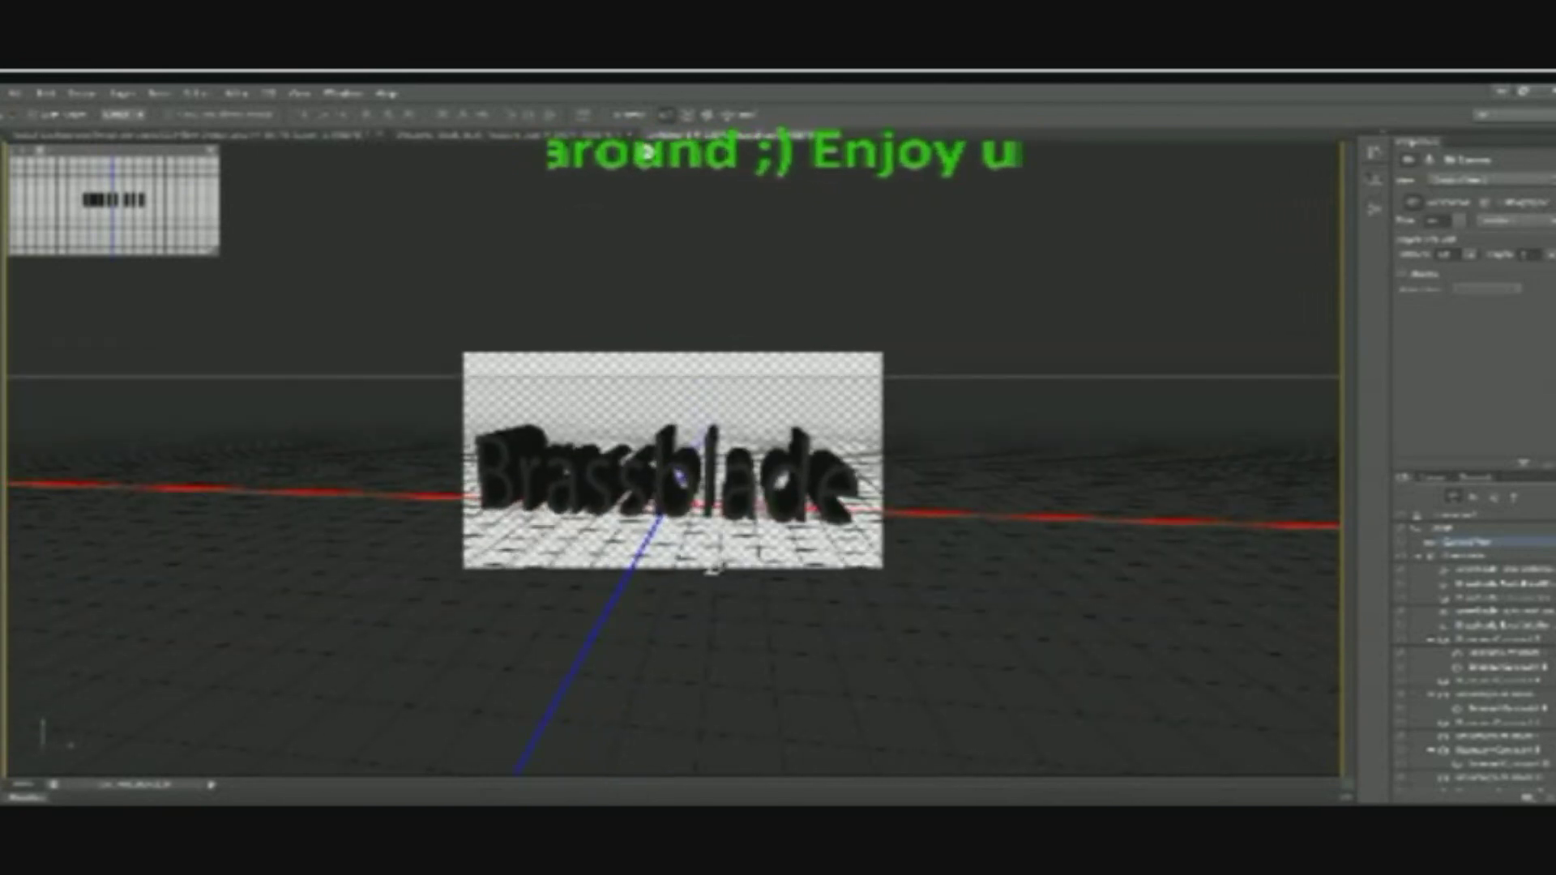
drag(713, 568, 714, 568)
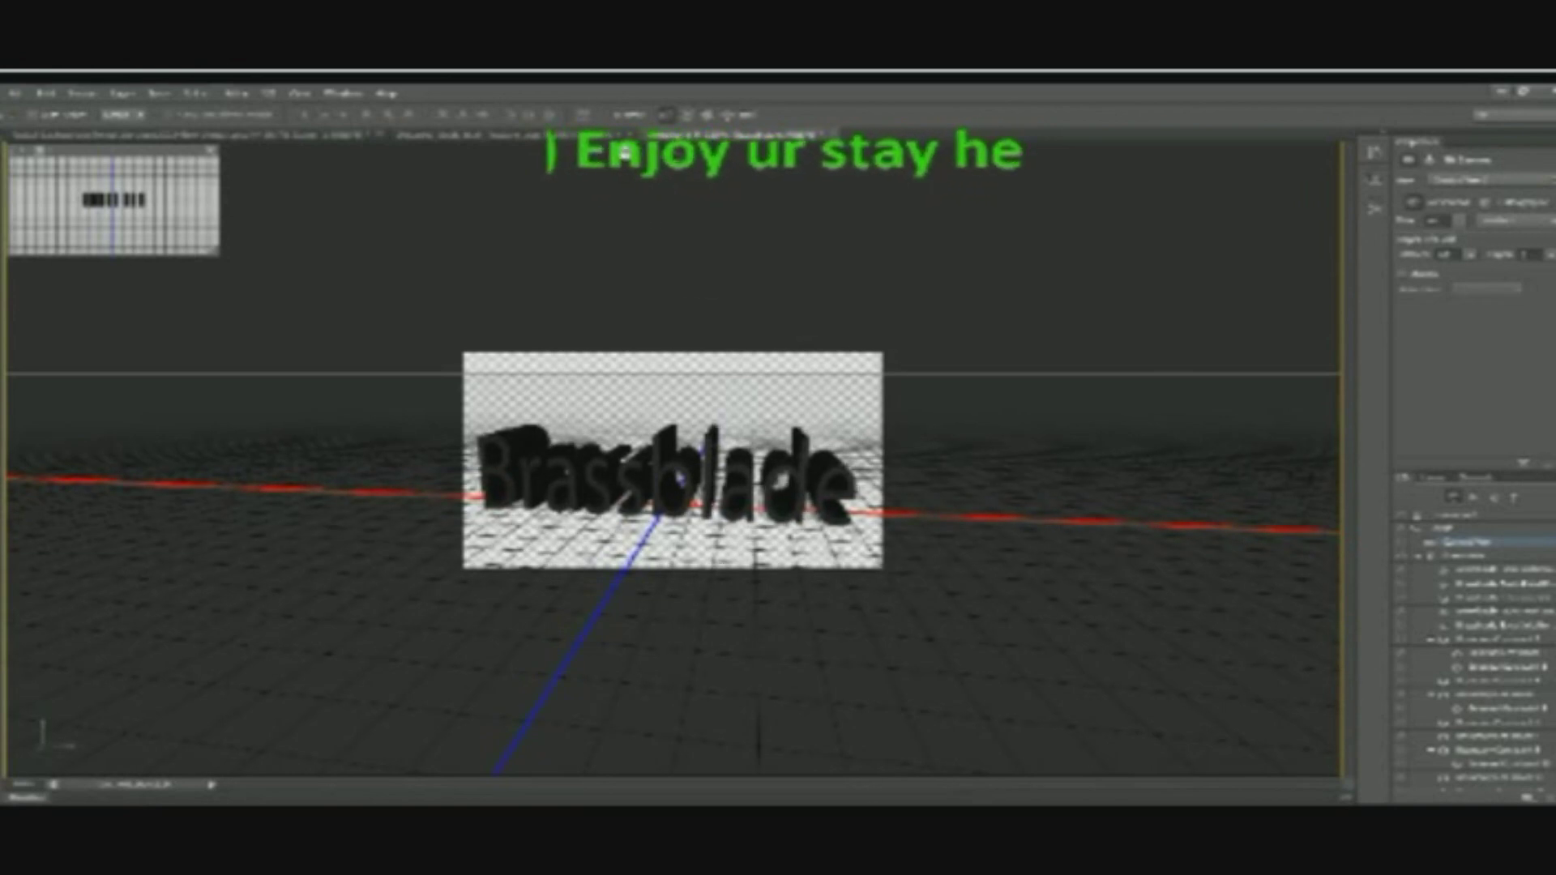
Select the infinite light of the 3D scene and aim it from the lower left.
click(629, 153)
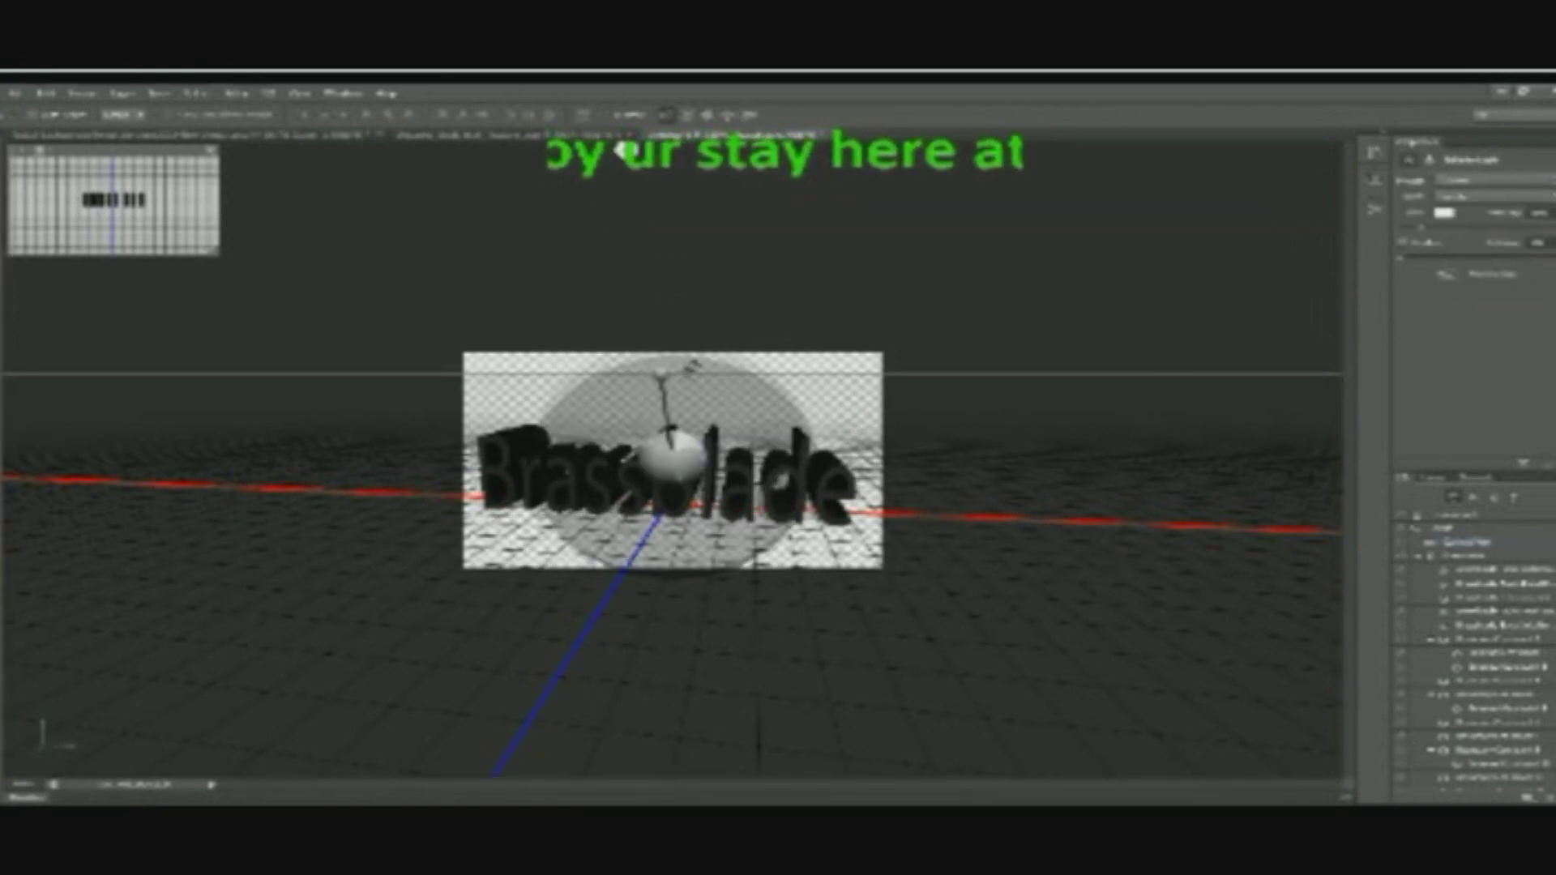
drag(670, 378, 446, 530)
click(579, 260)
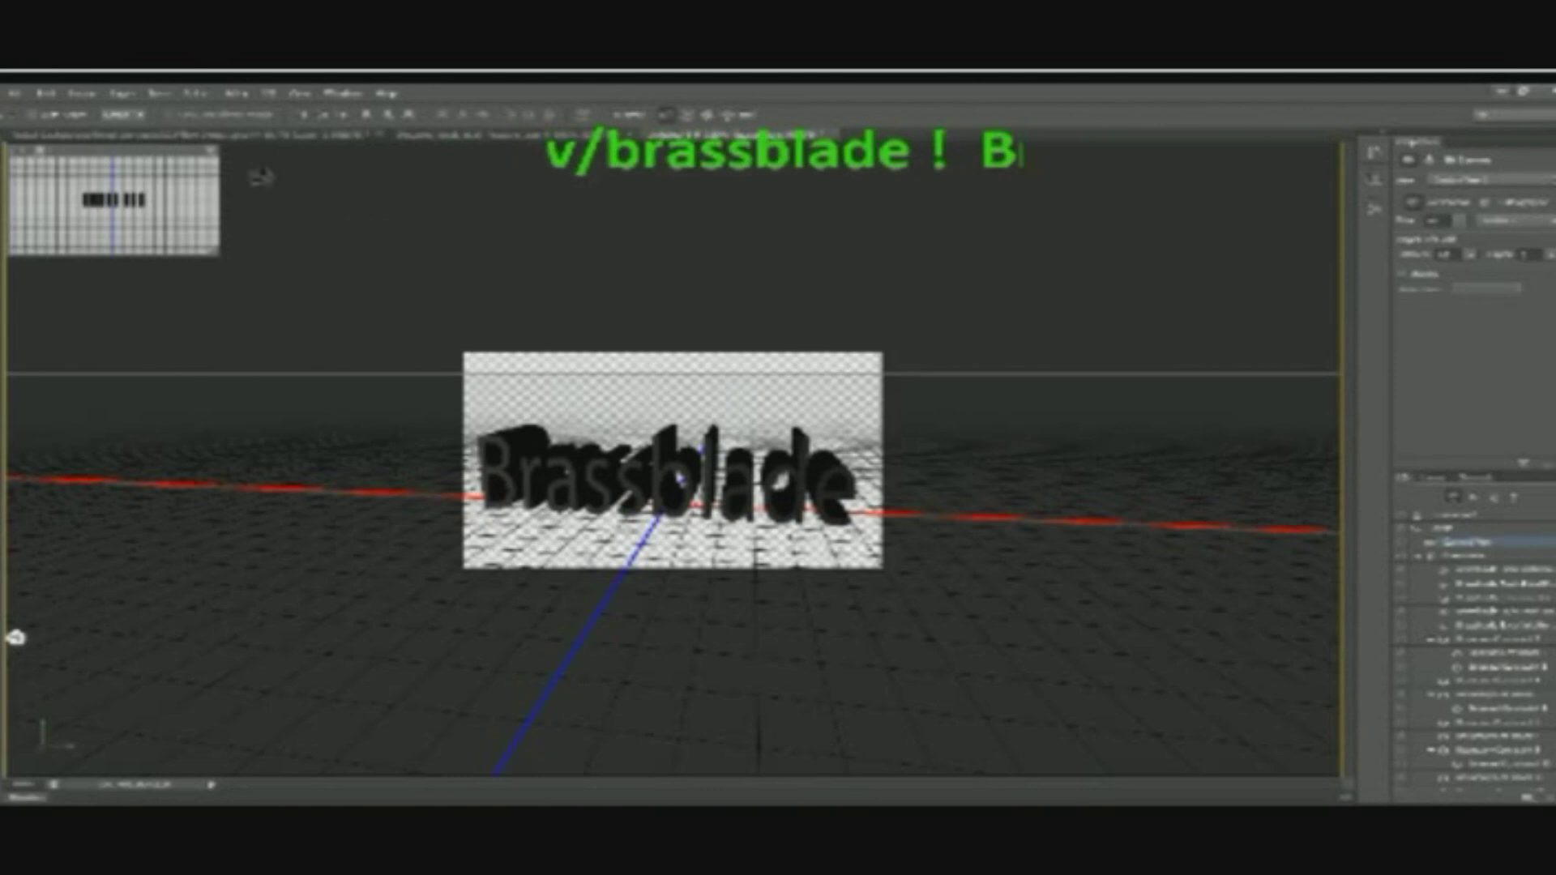
Place the 3D text in the brick background document, hide the white panel while moving the text to the canvas's top edge, and reshow the panel.
click(120, 136)
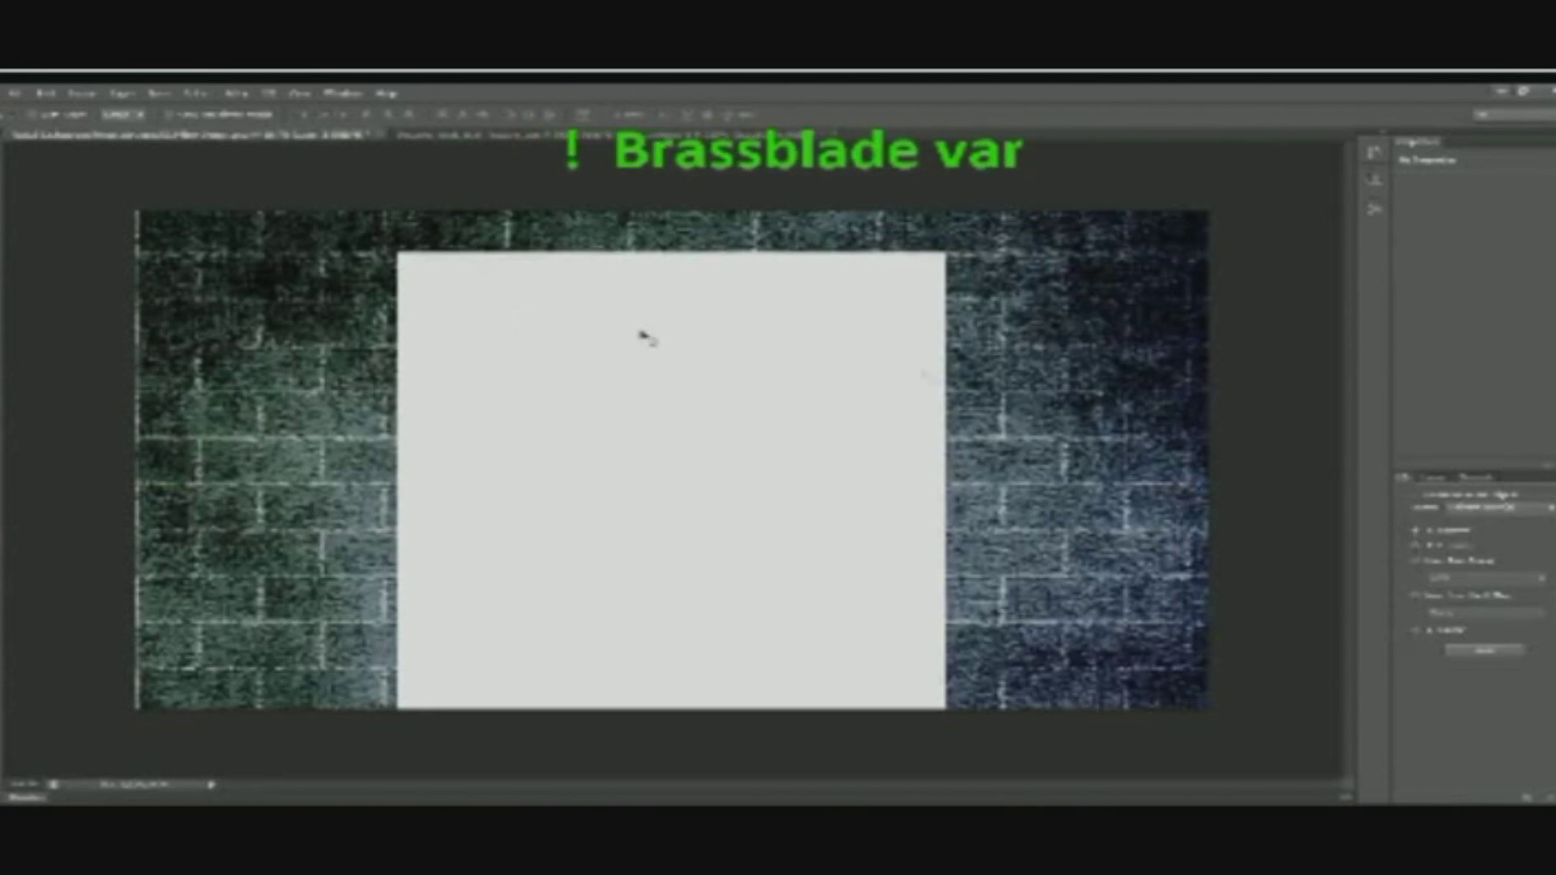
click(1433, 476)
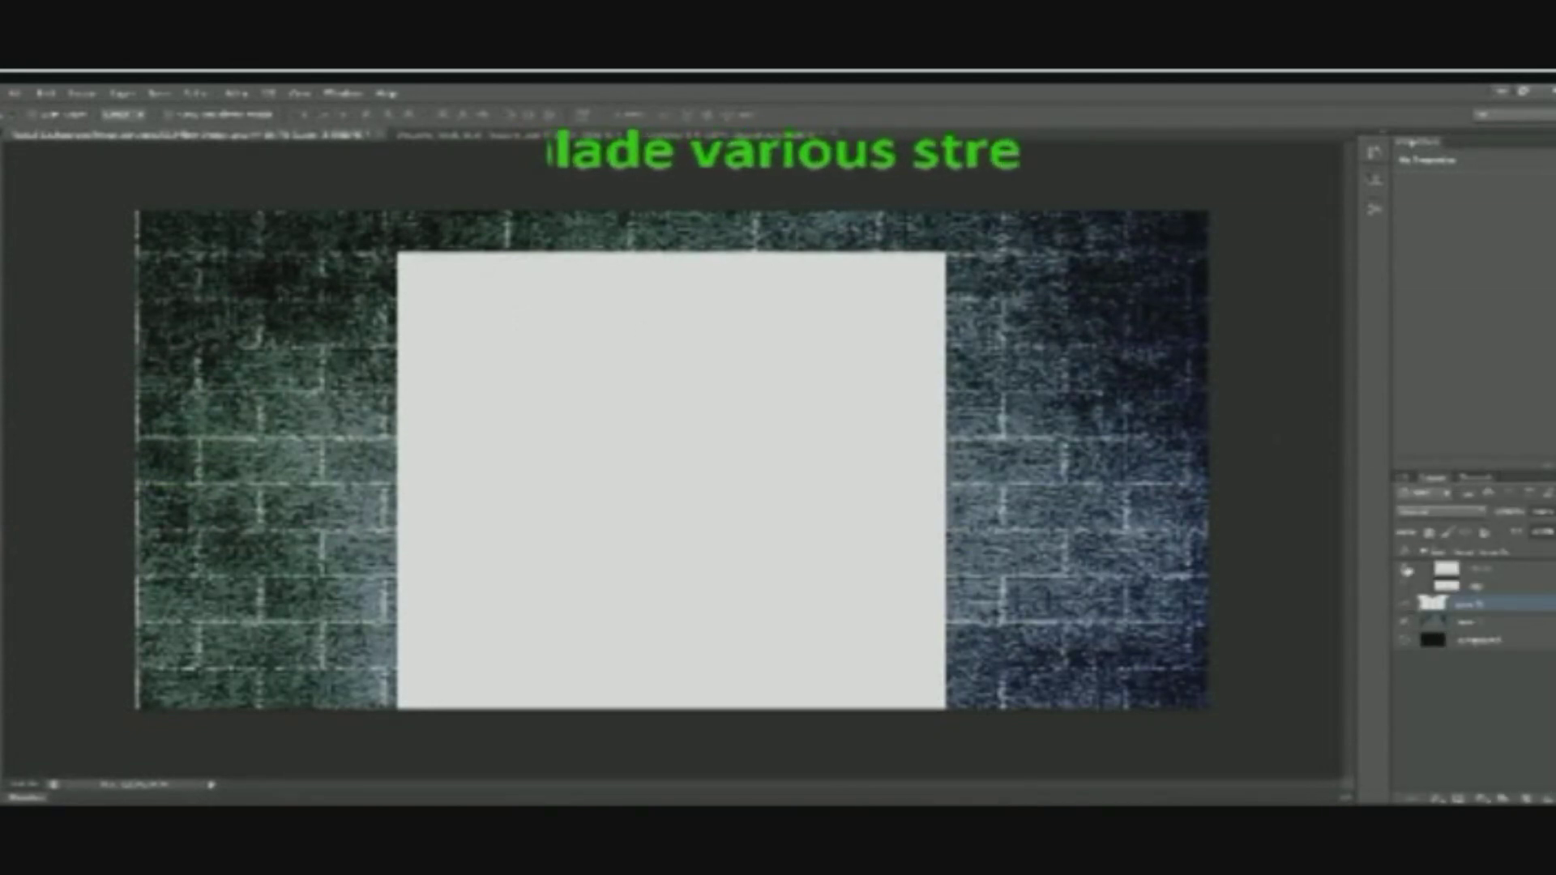
click(1406, 569)
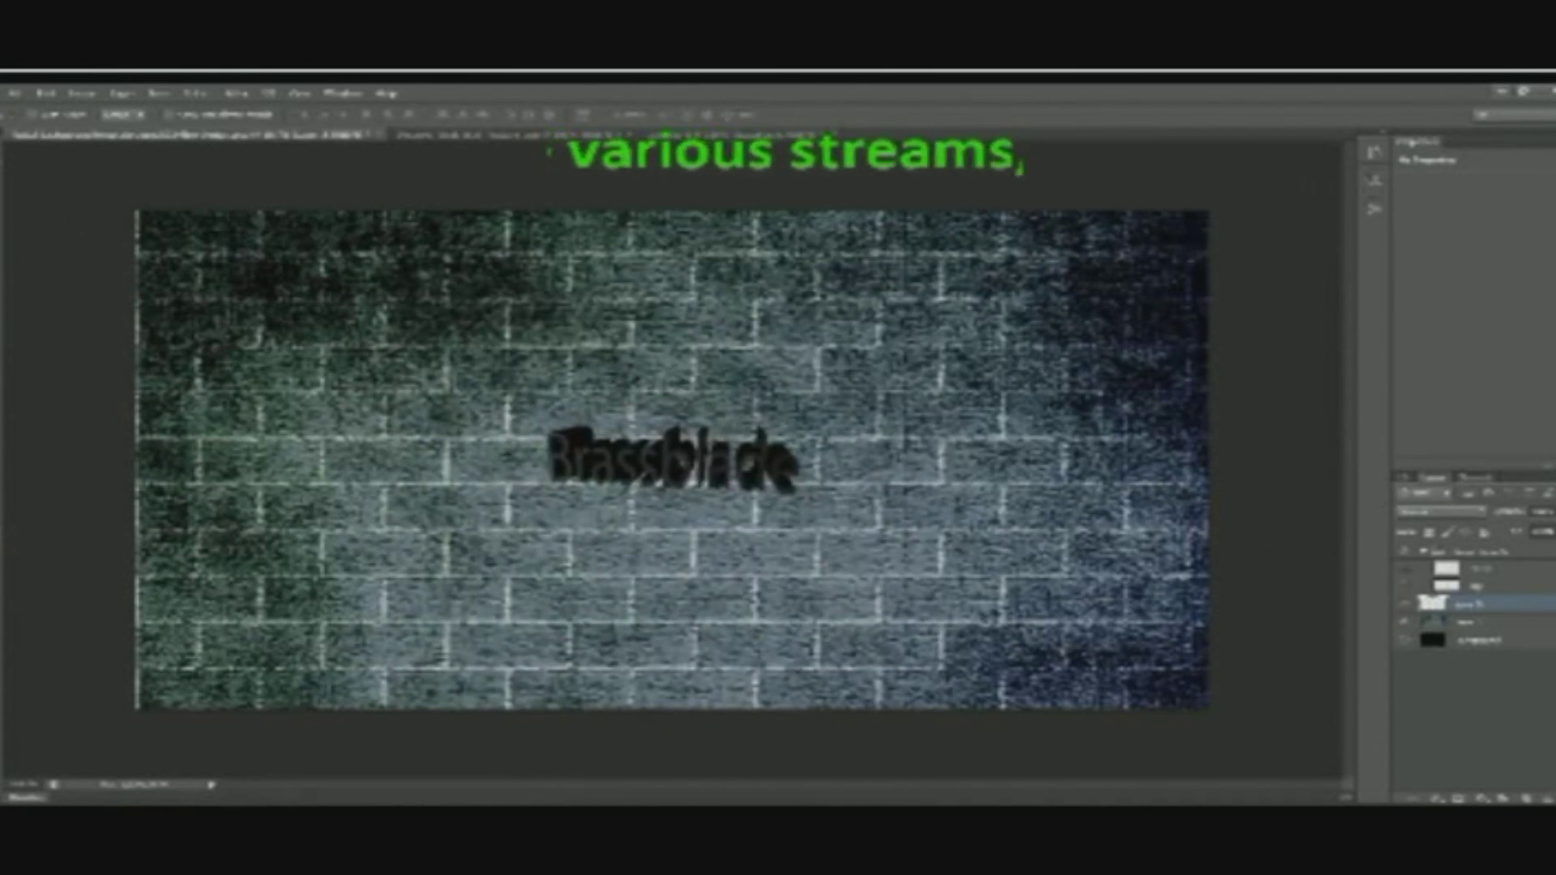
drag(669, 506, 660, 304)
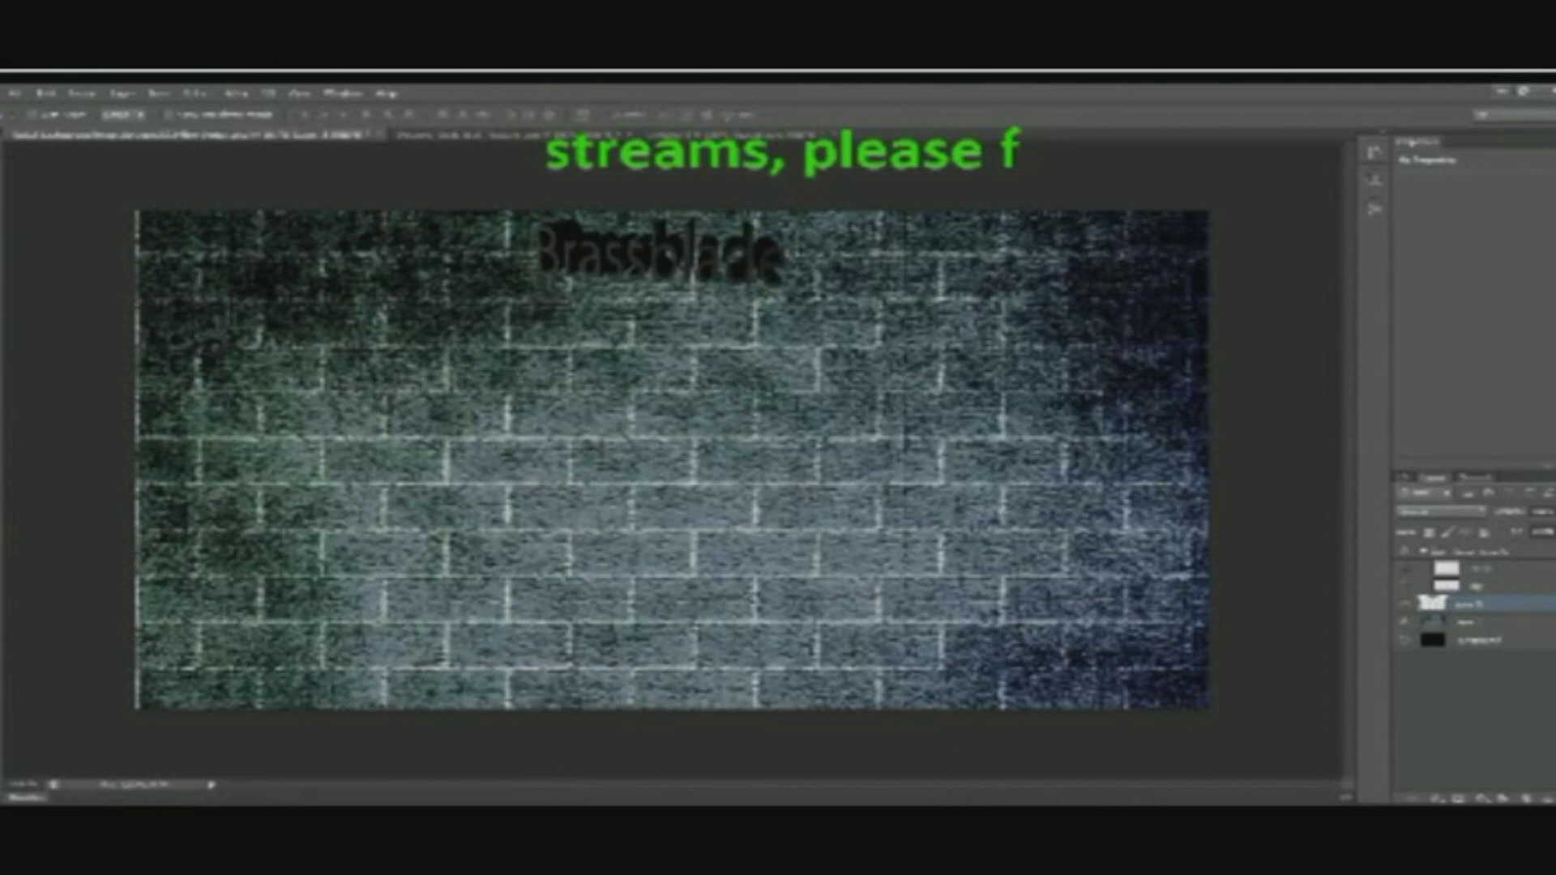
click(1405, 568)
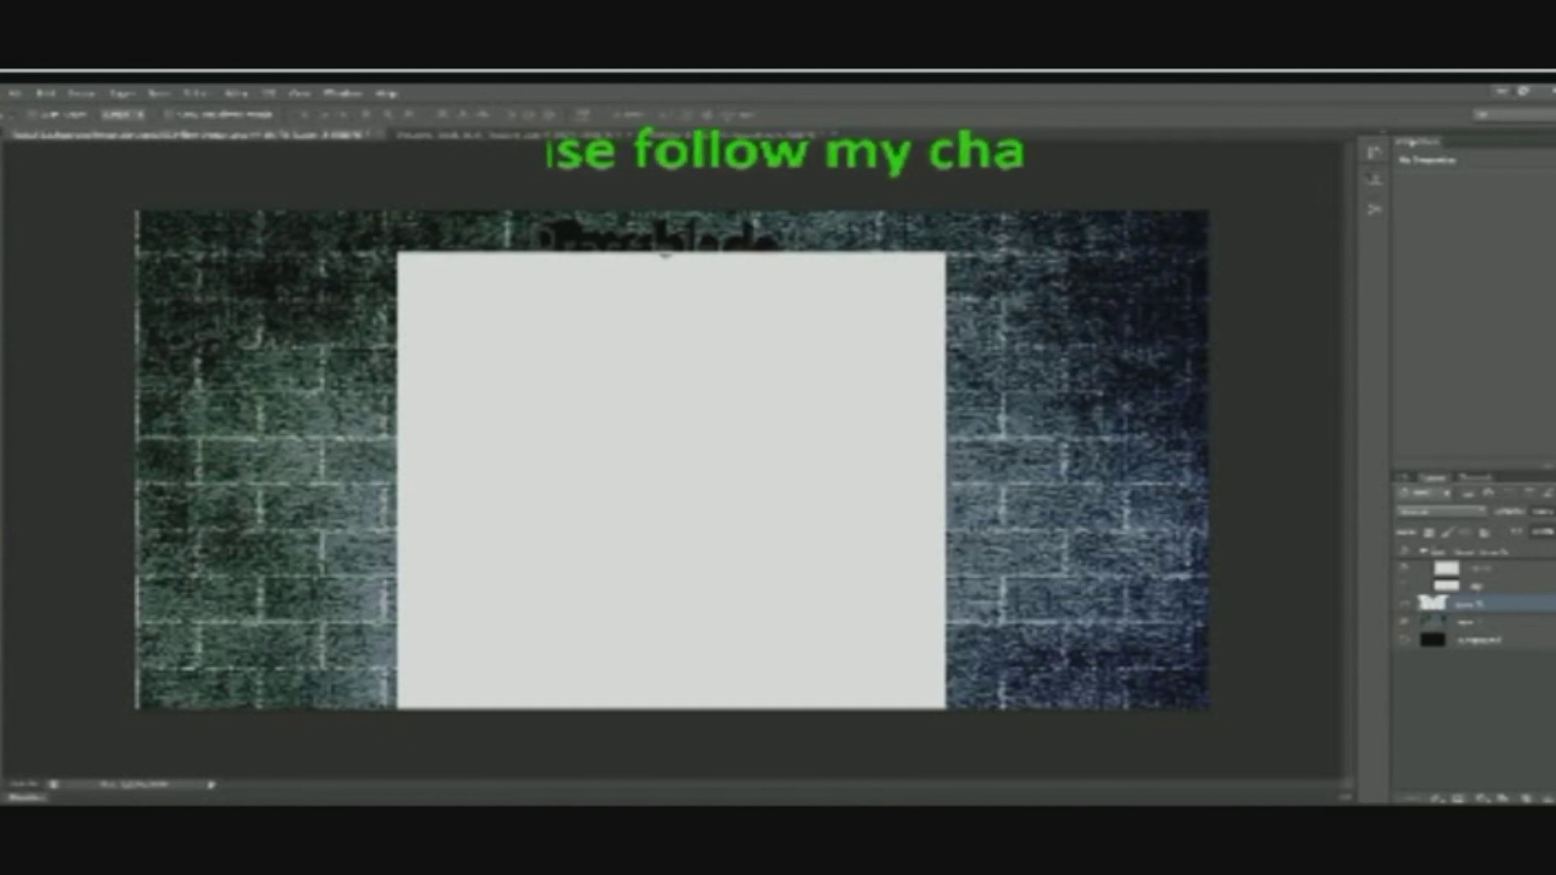
Flatten and widen the 3D text with Free Transform to fit the brick strip above the white panel, and apply the transformation.
key(ctrl+t)
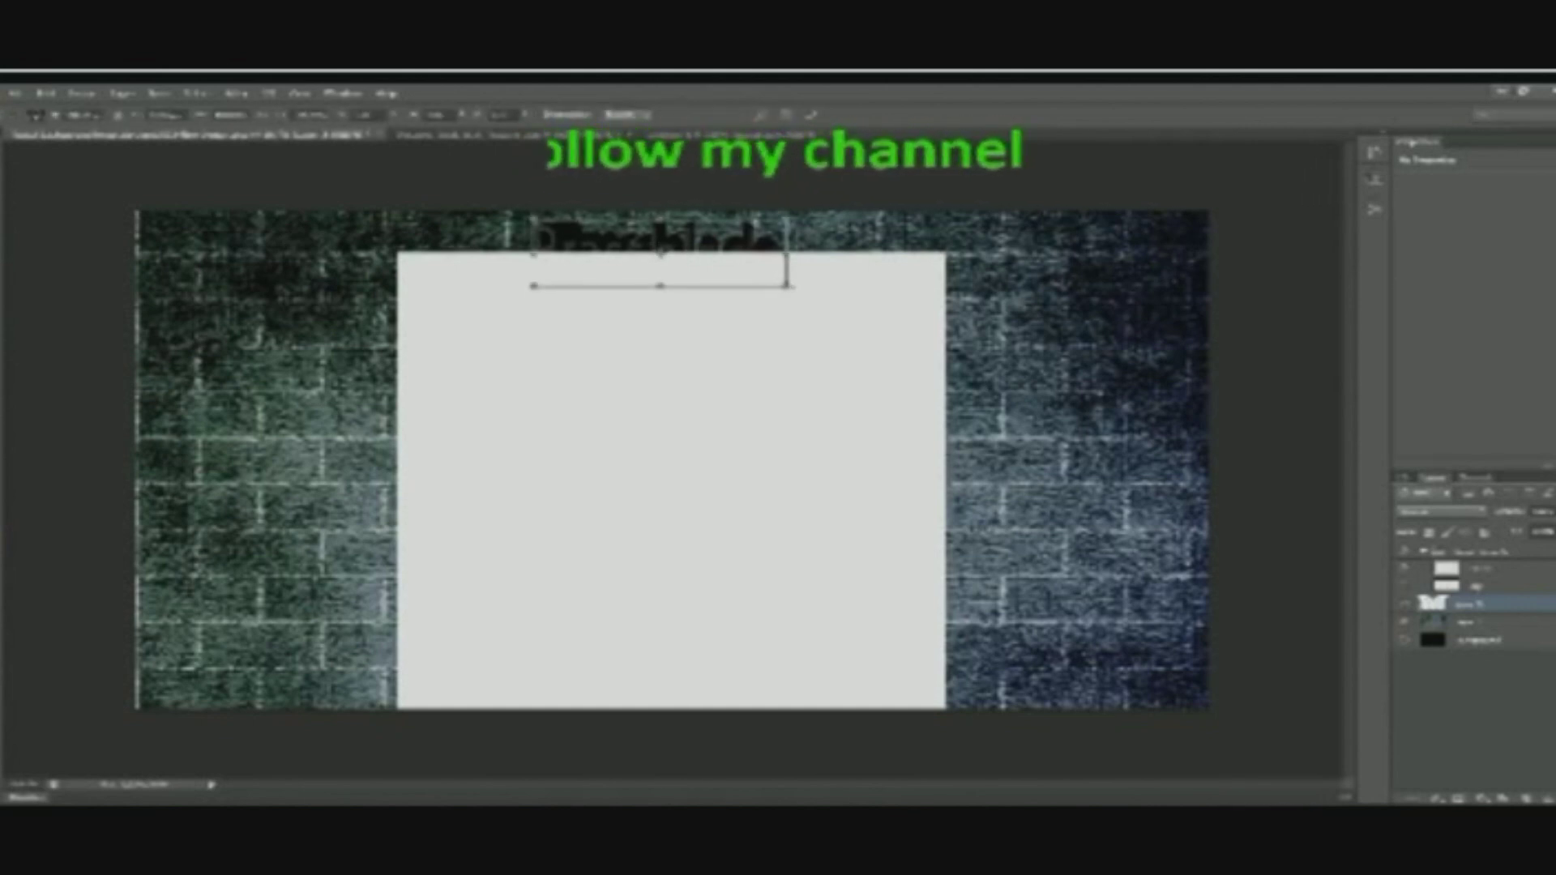
drag(792, 289, 776, 258)
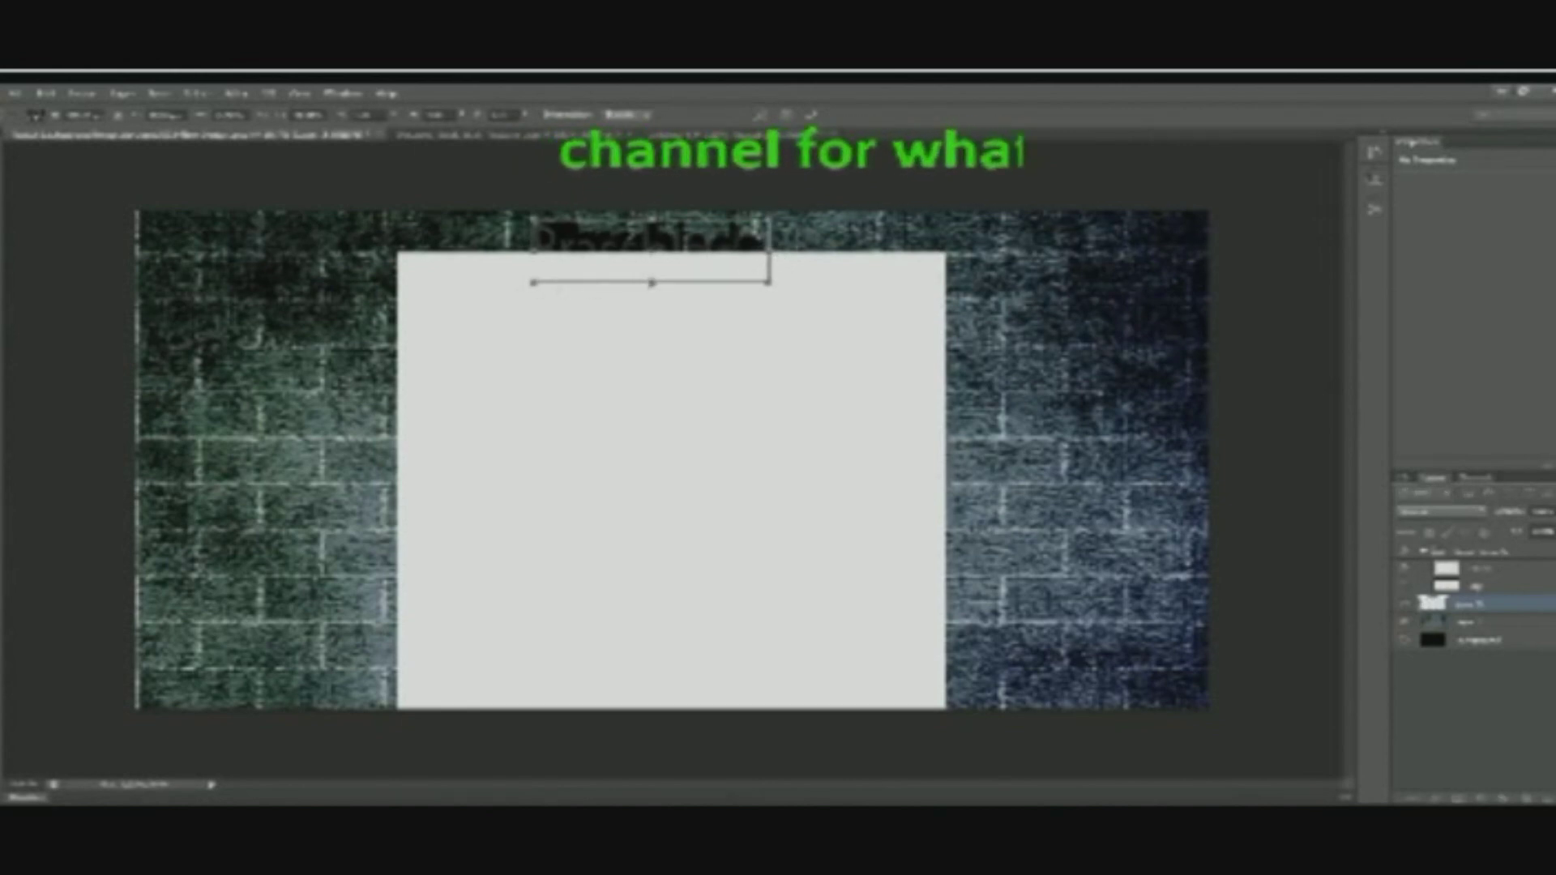
drag(652, 284, 668, 253)
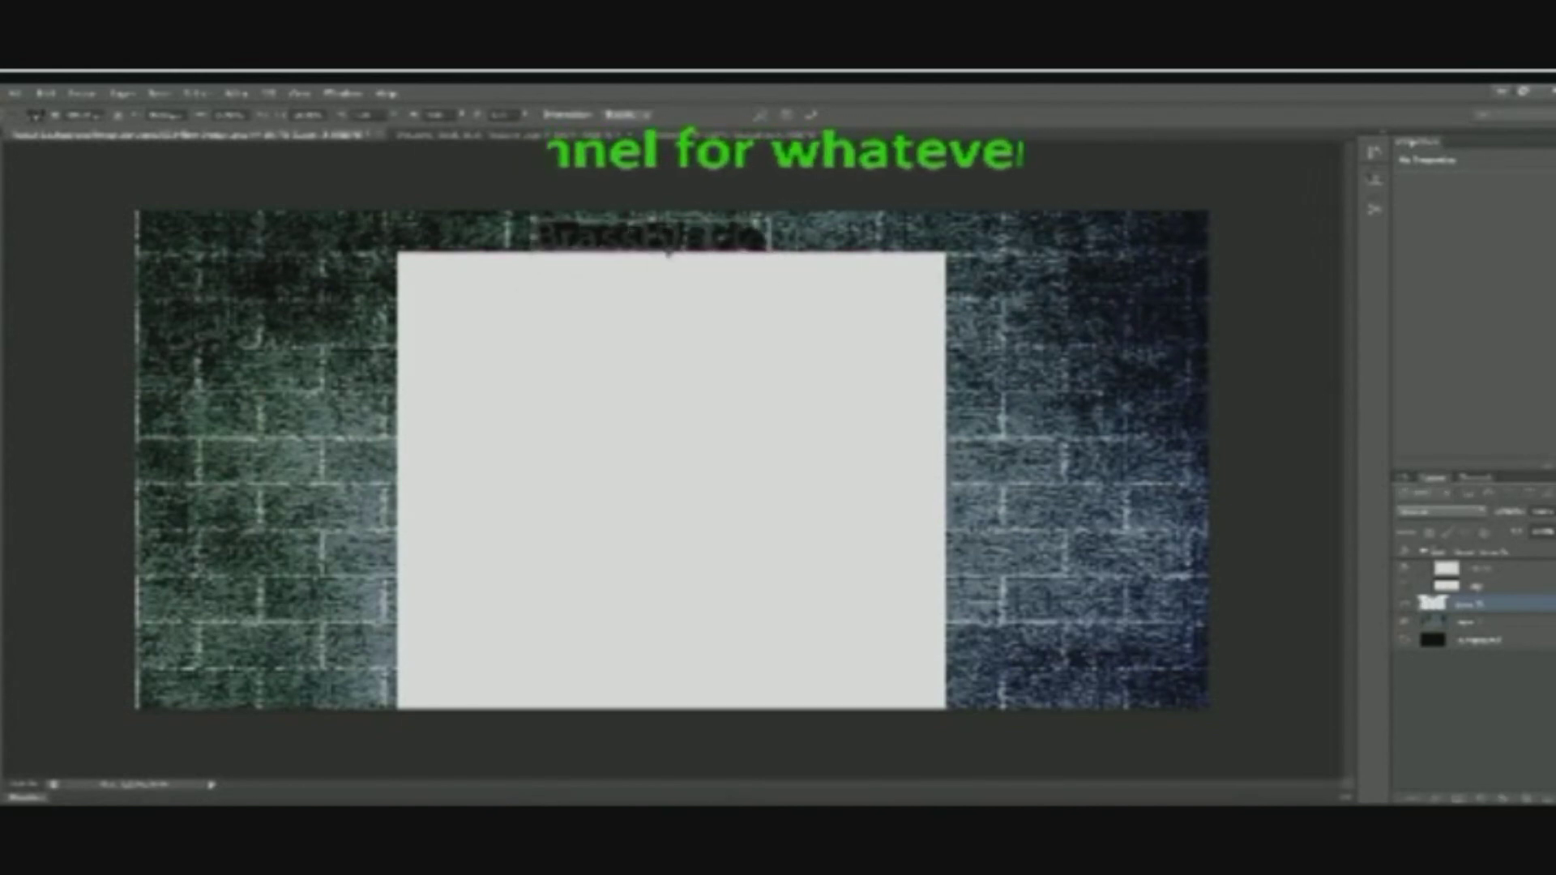
drag(530, 236, 568, 243)
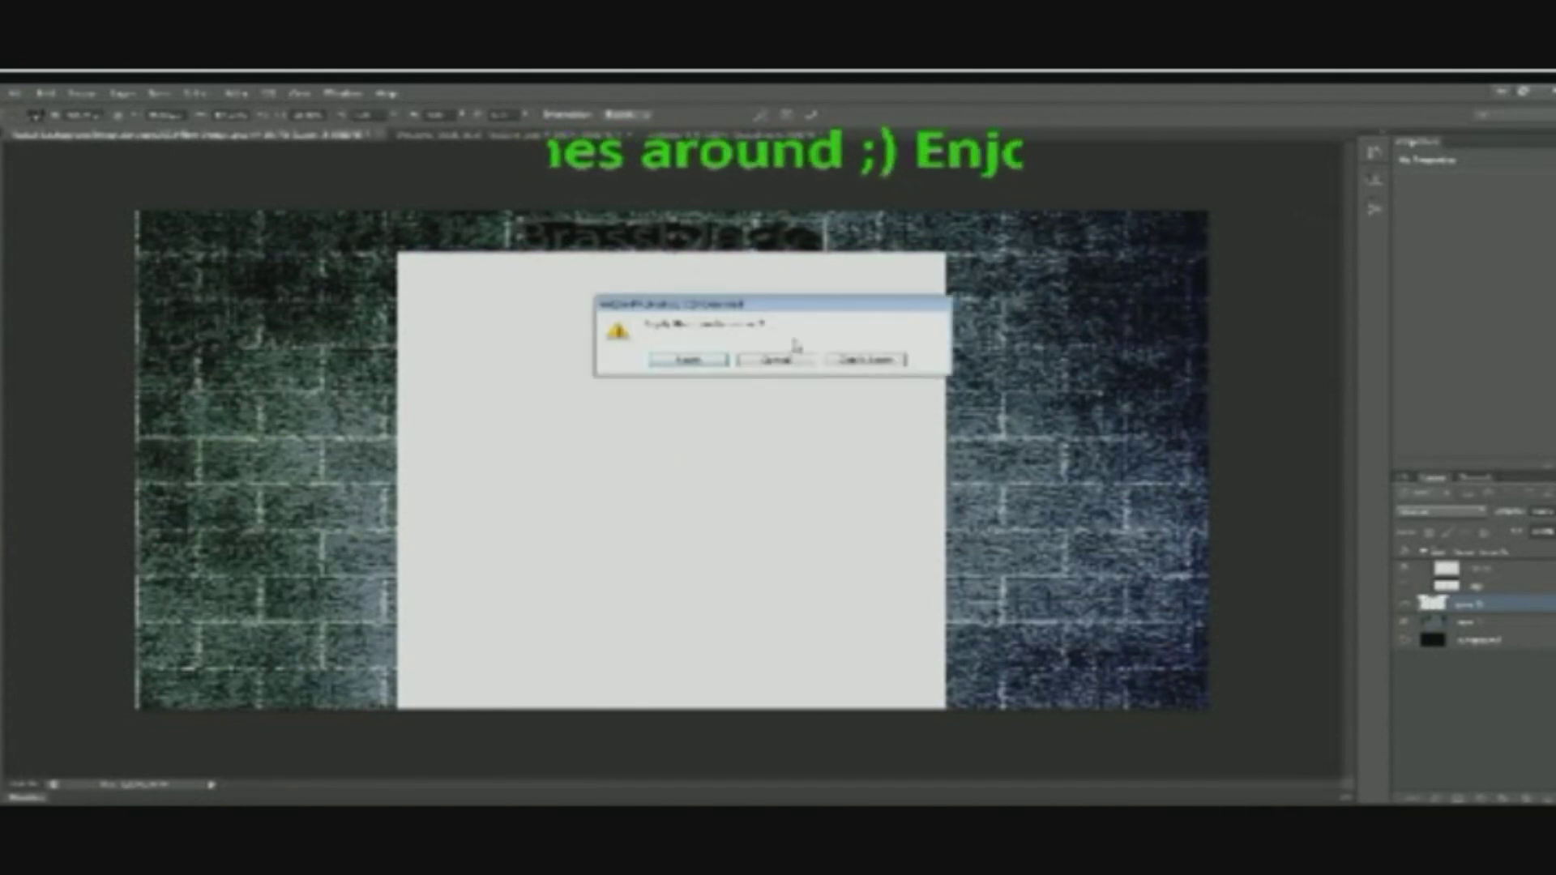
click(704, 364)
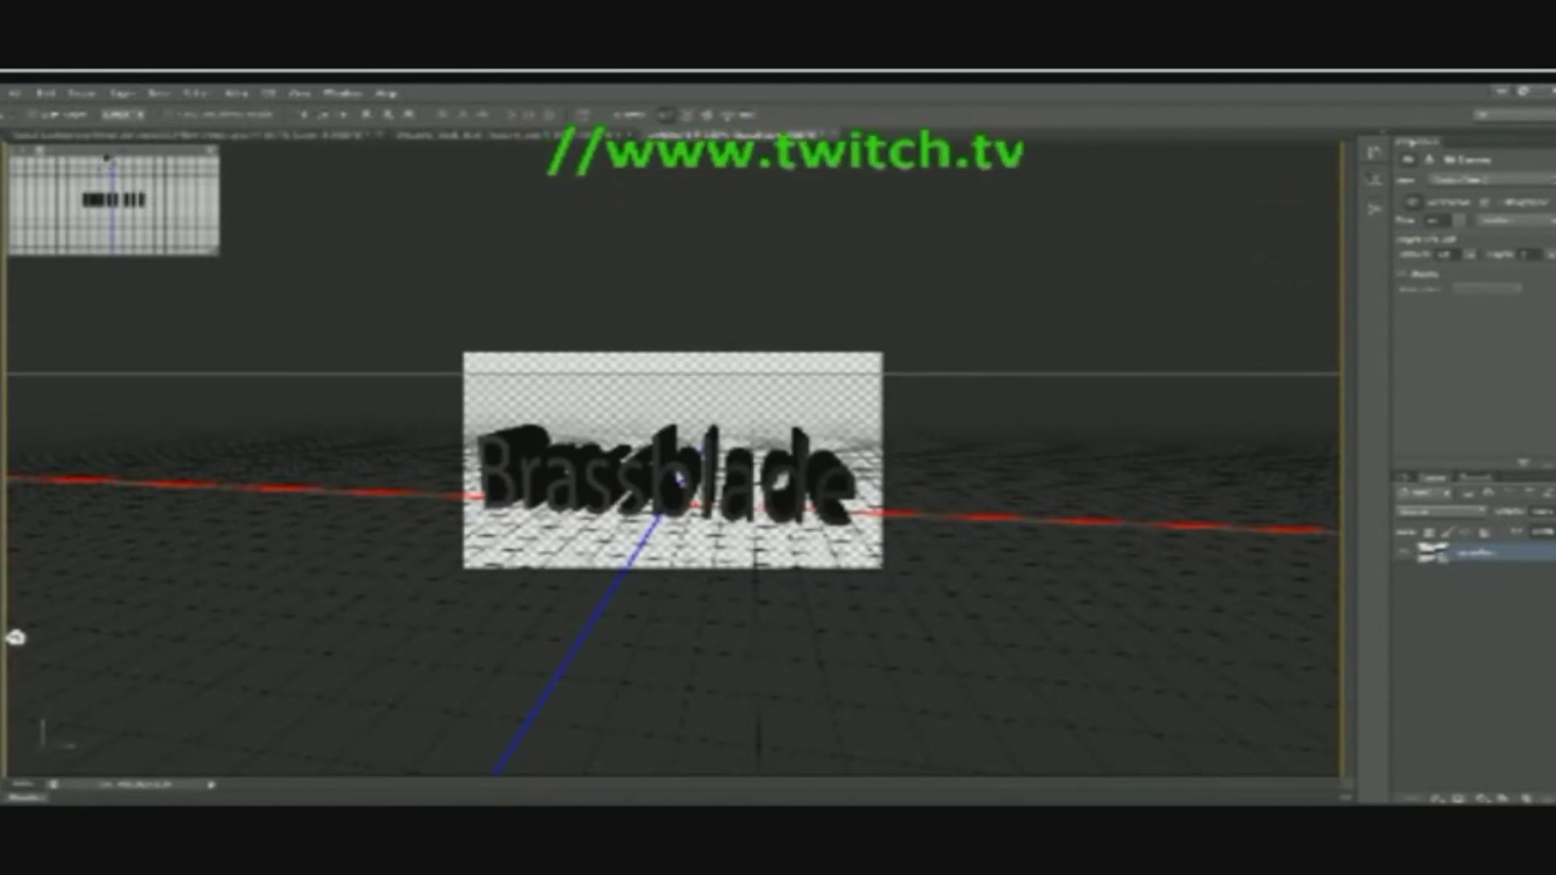
Add a second copy of the 3D text to the brick background, hide the white panel, and move the copy to the wall's right side.
click(108, 136)
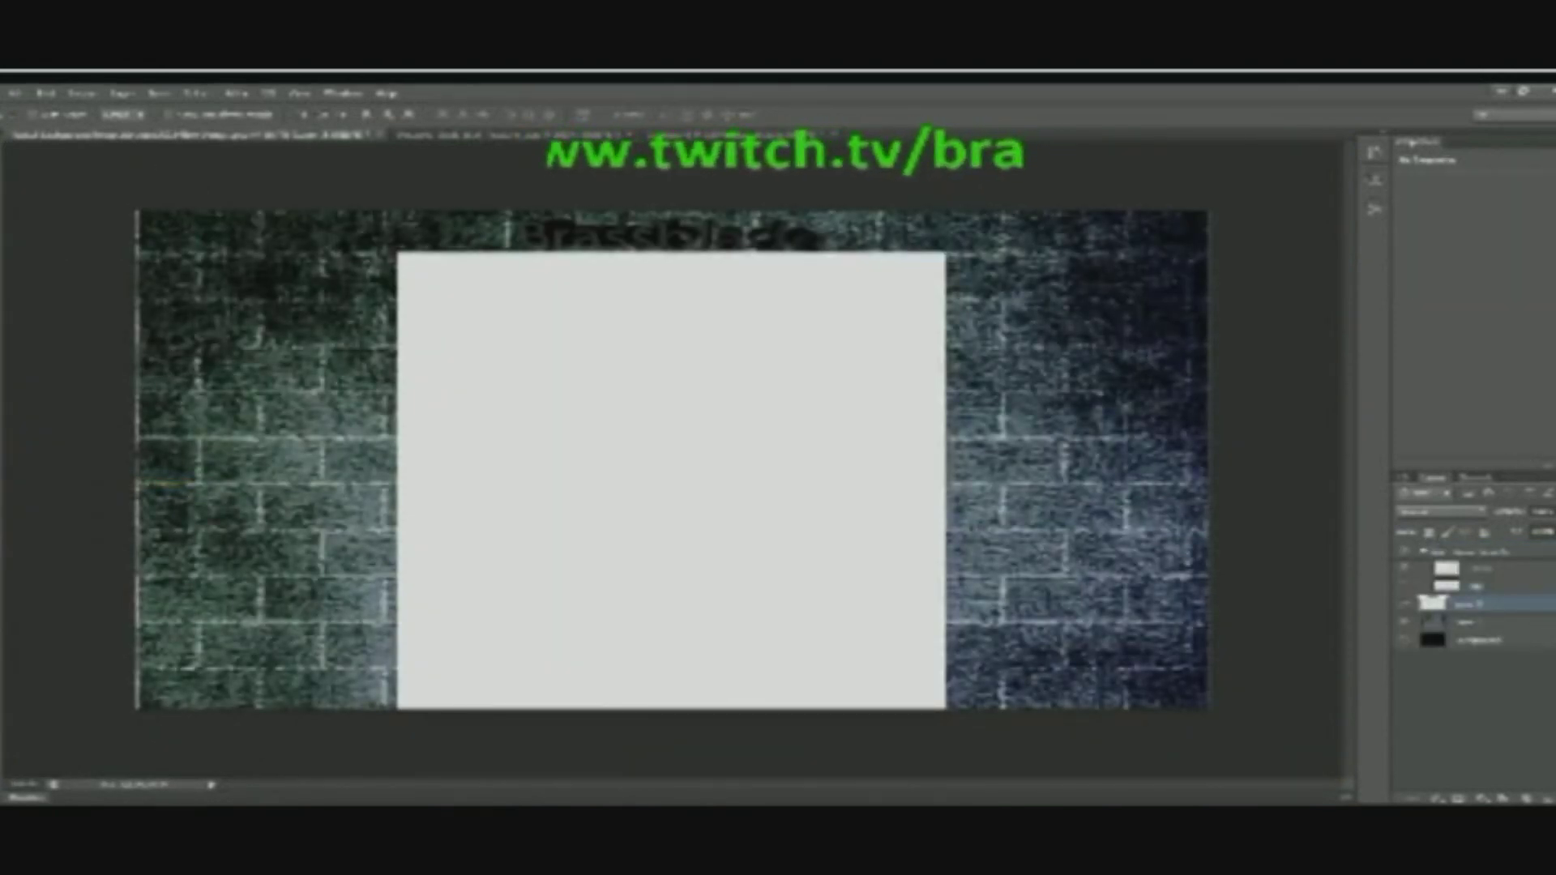
key(ctrl+shift+alt+n)
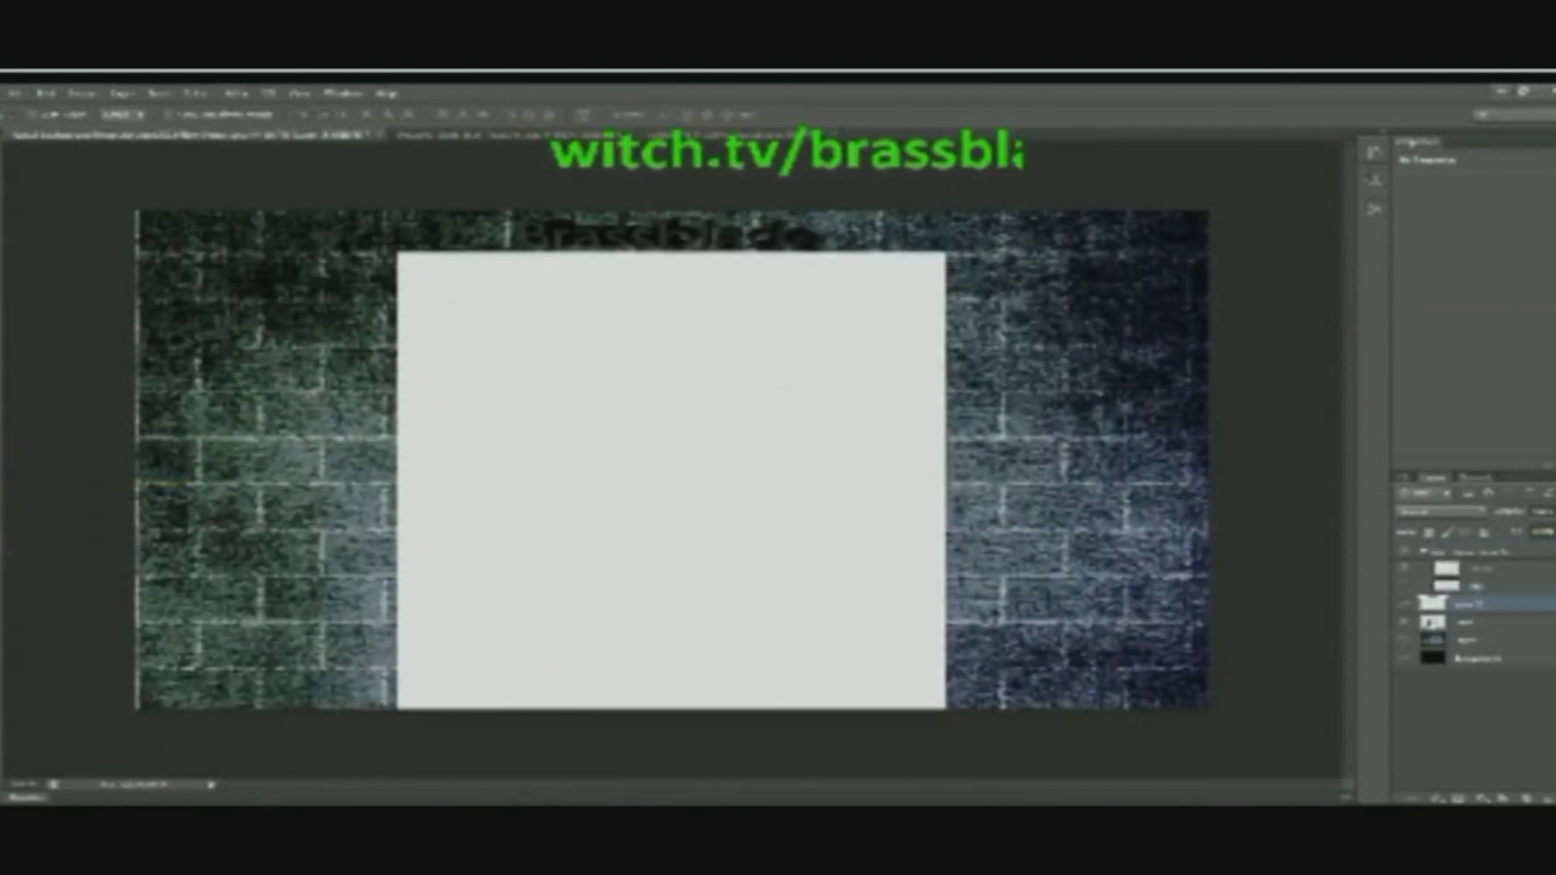
click(1407, 568)
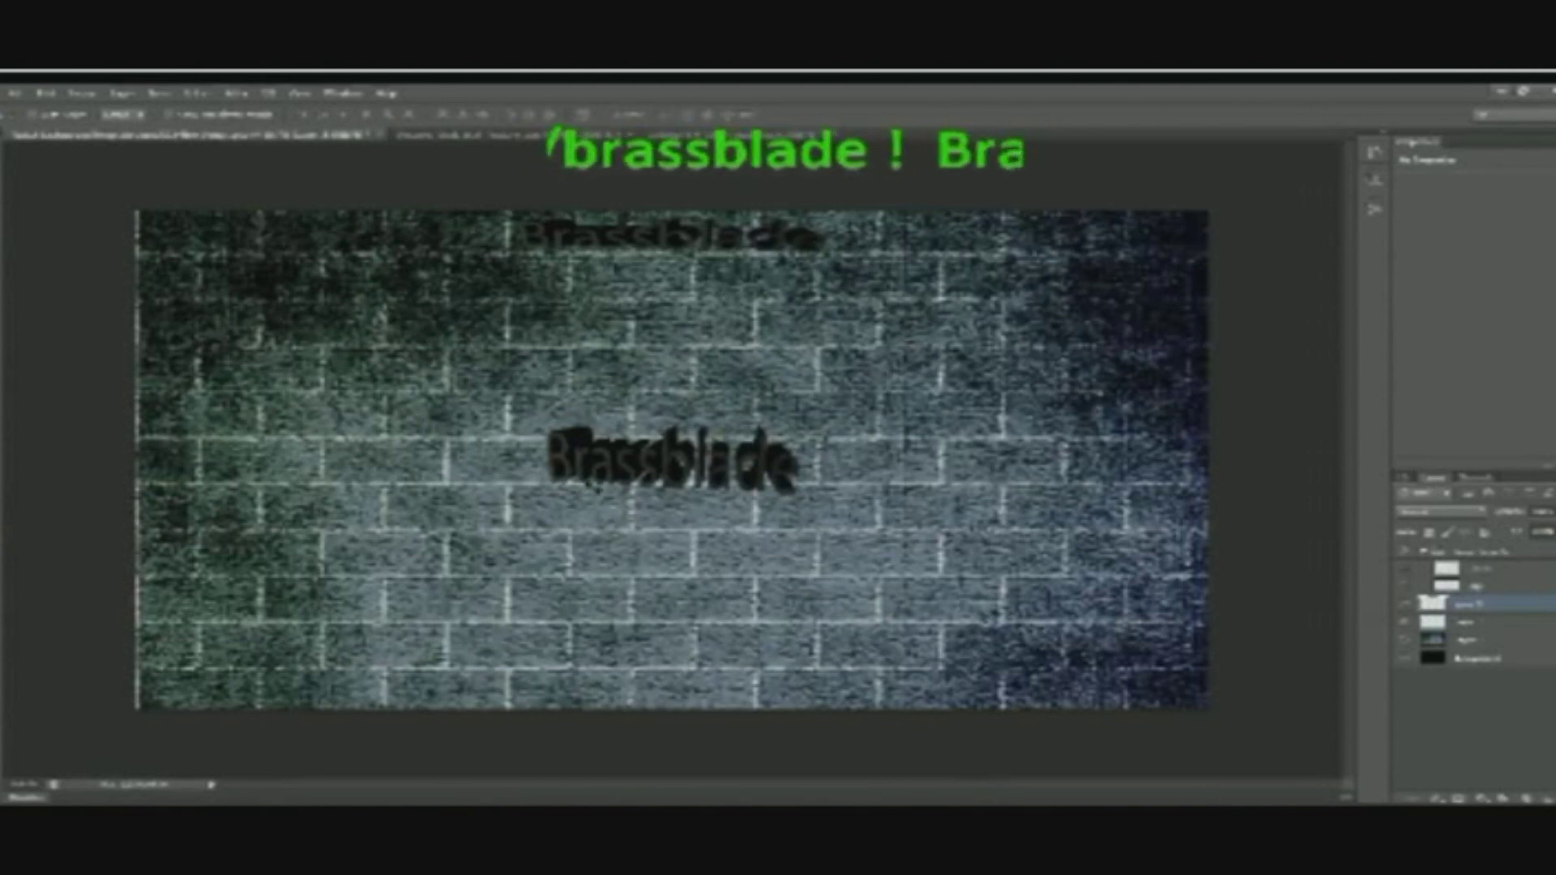
drag(683, 445, 721, 440)
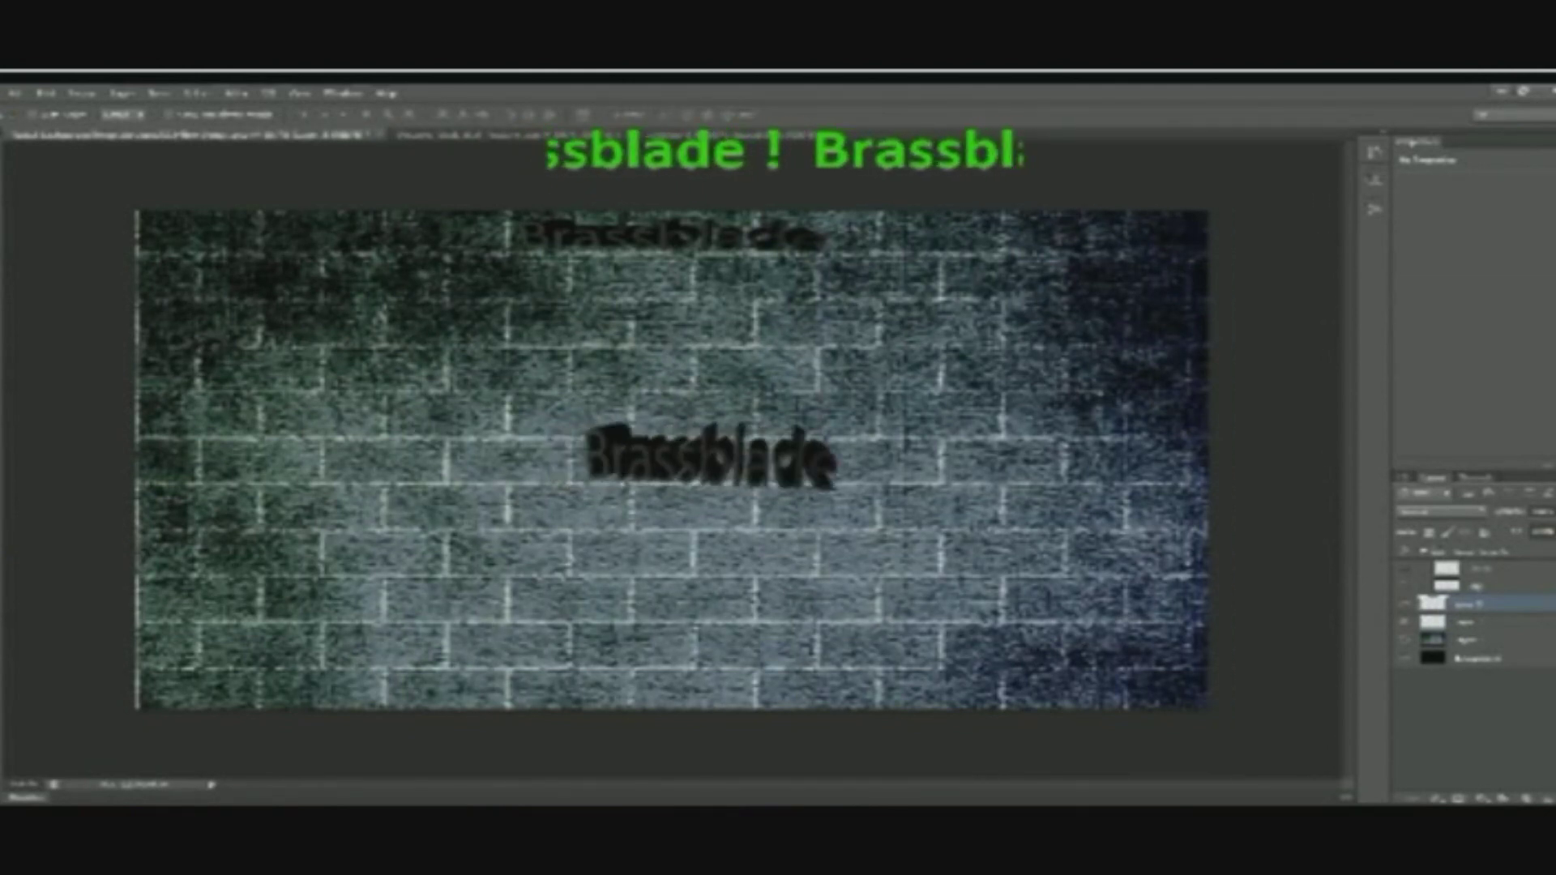
drag(611, 492, 970, 494)
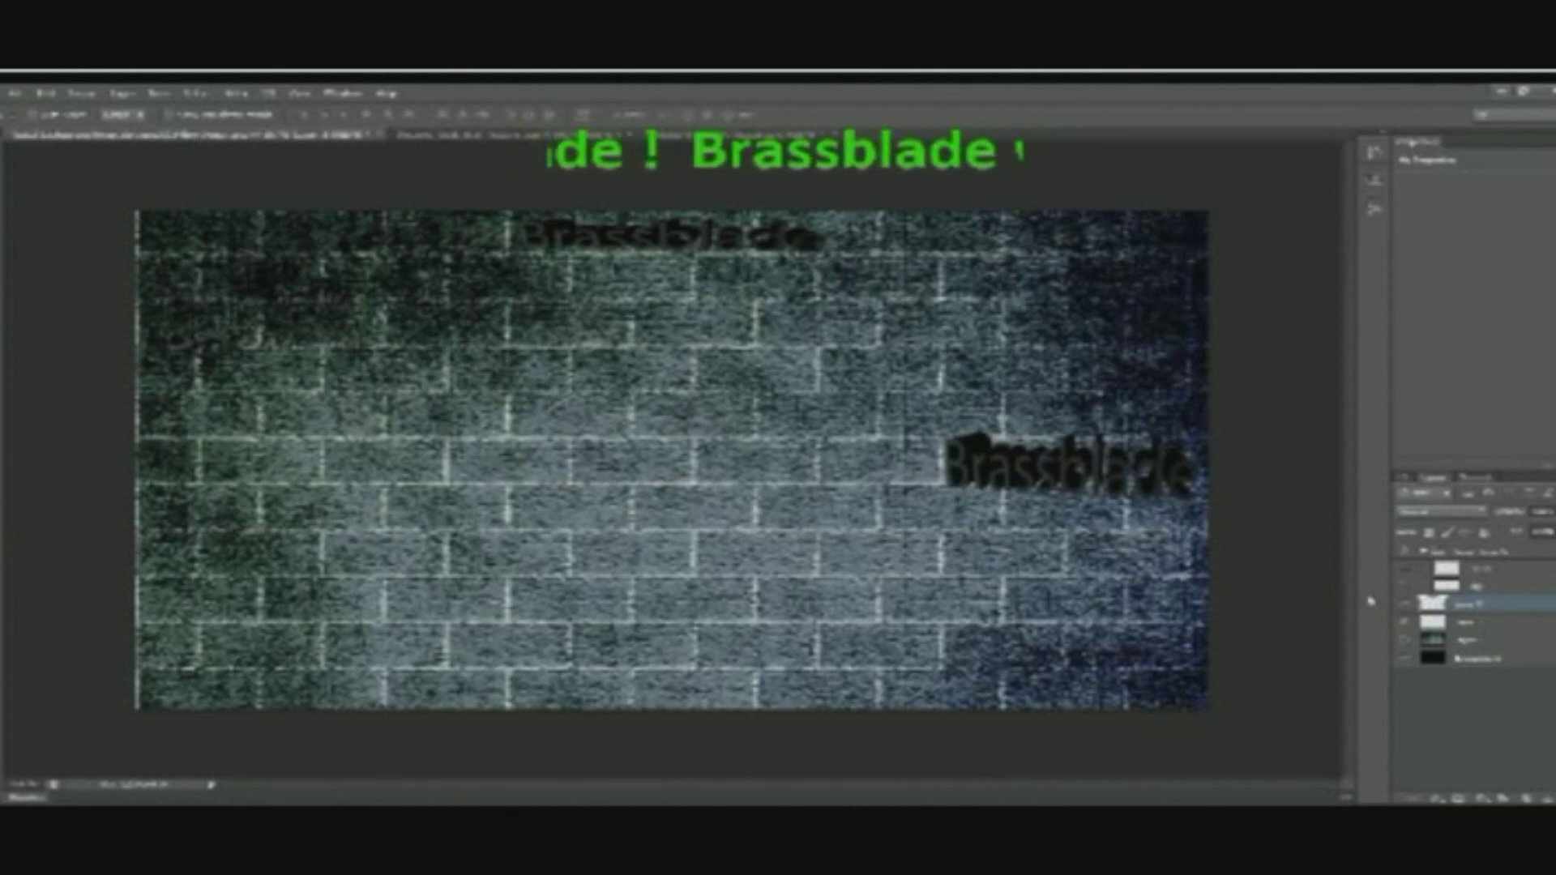
Reshow the white panel and move the right-hand 3D text higher on the wall, fitting it between the panel and the canvas edge.
click(1406, 572)
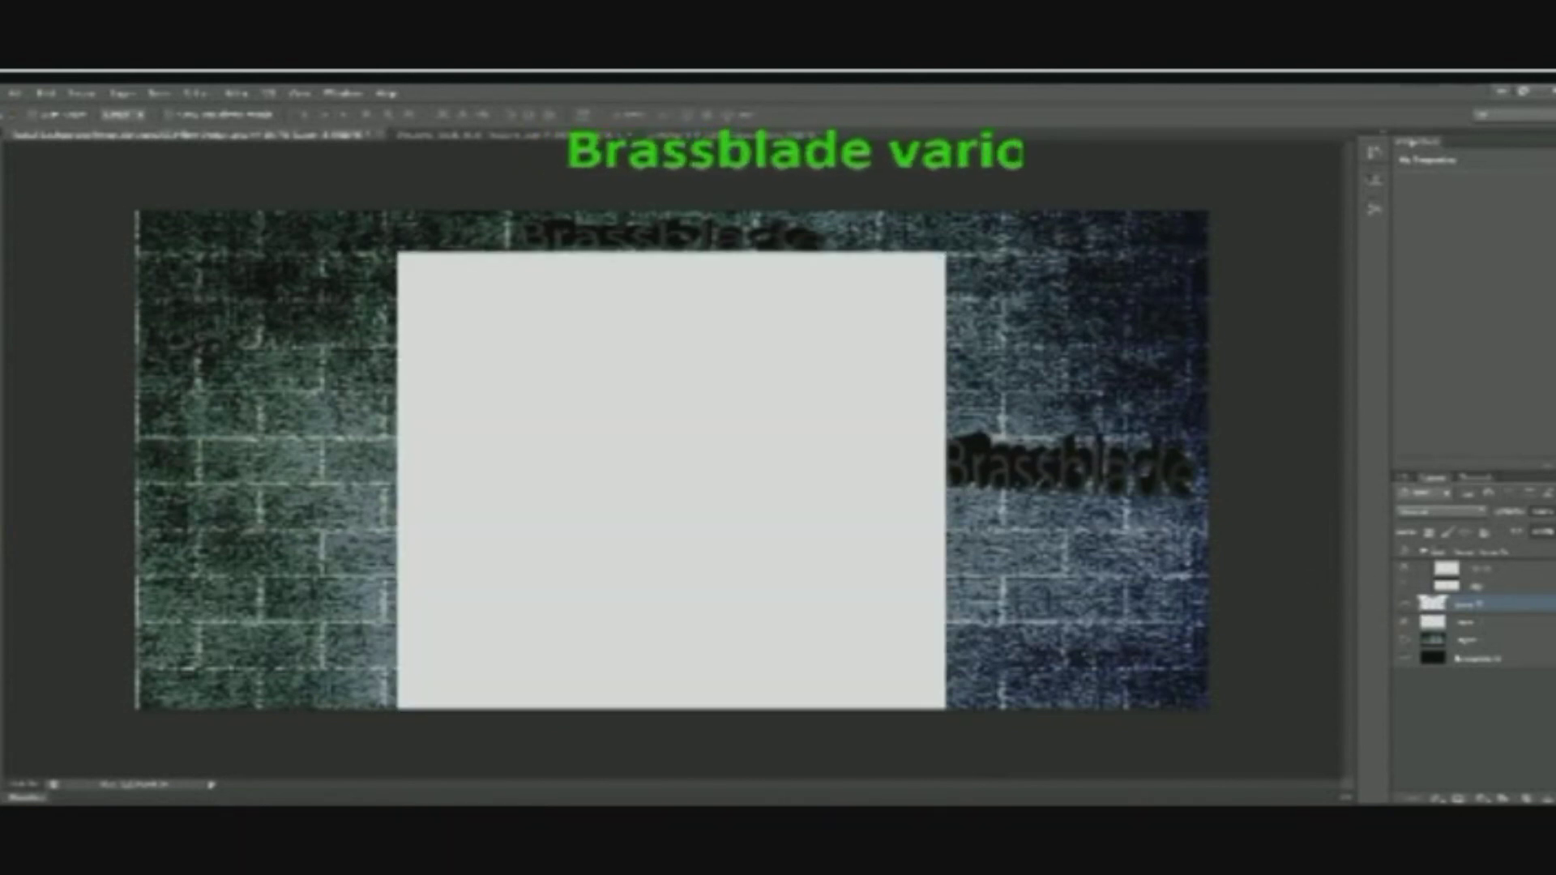
drag(1019, 481, 1019, 403)
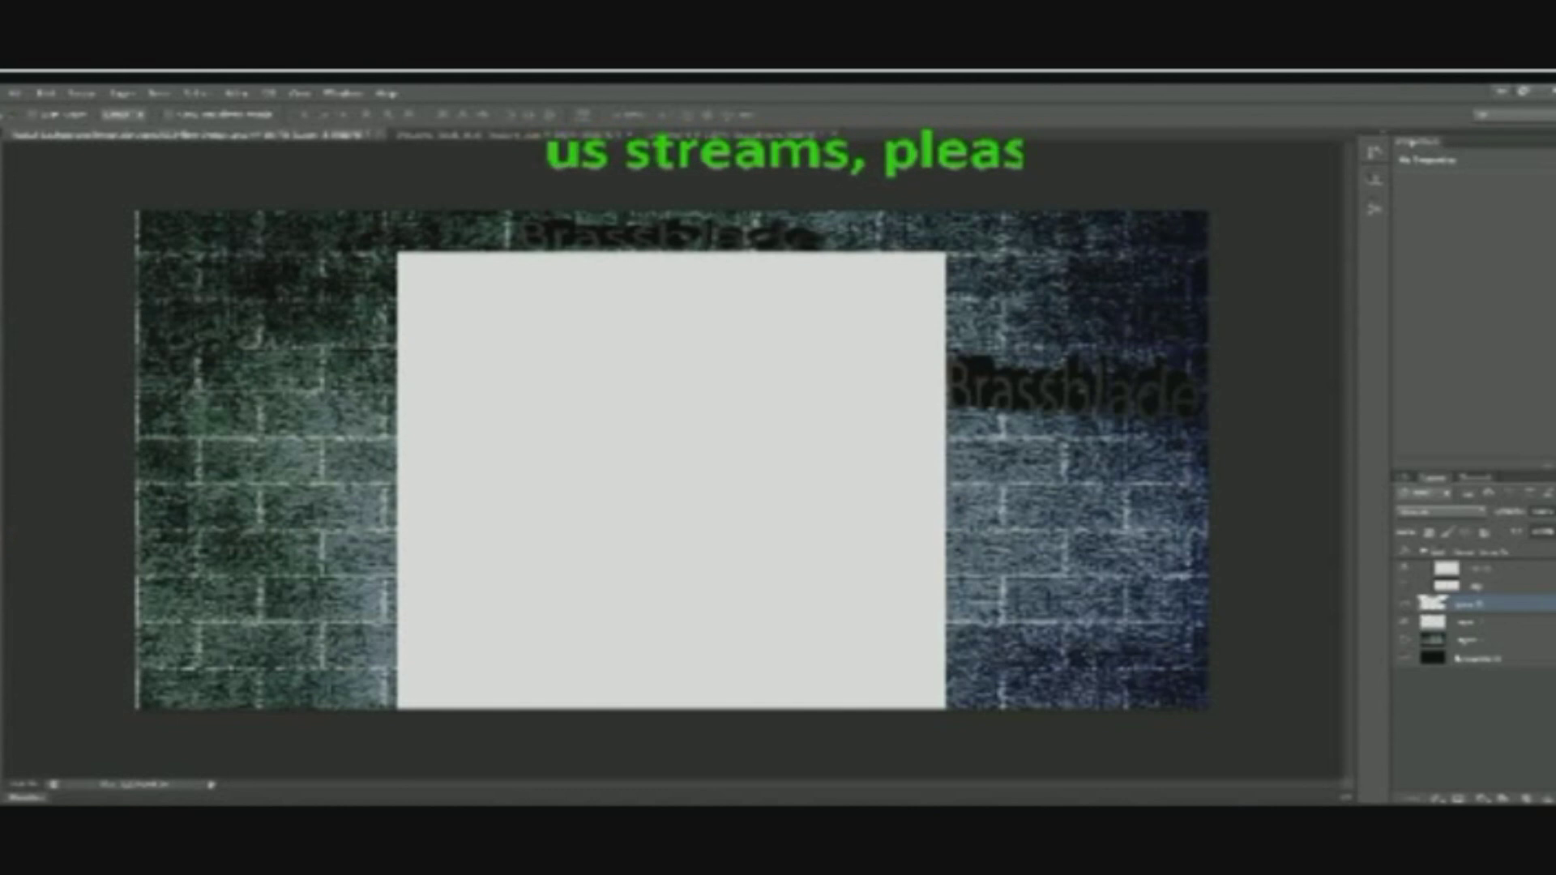
key(t)
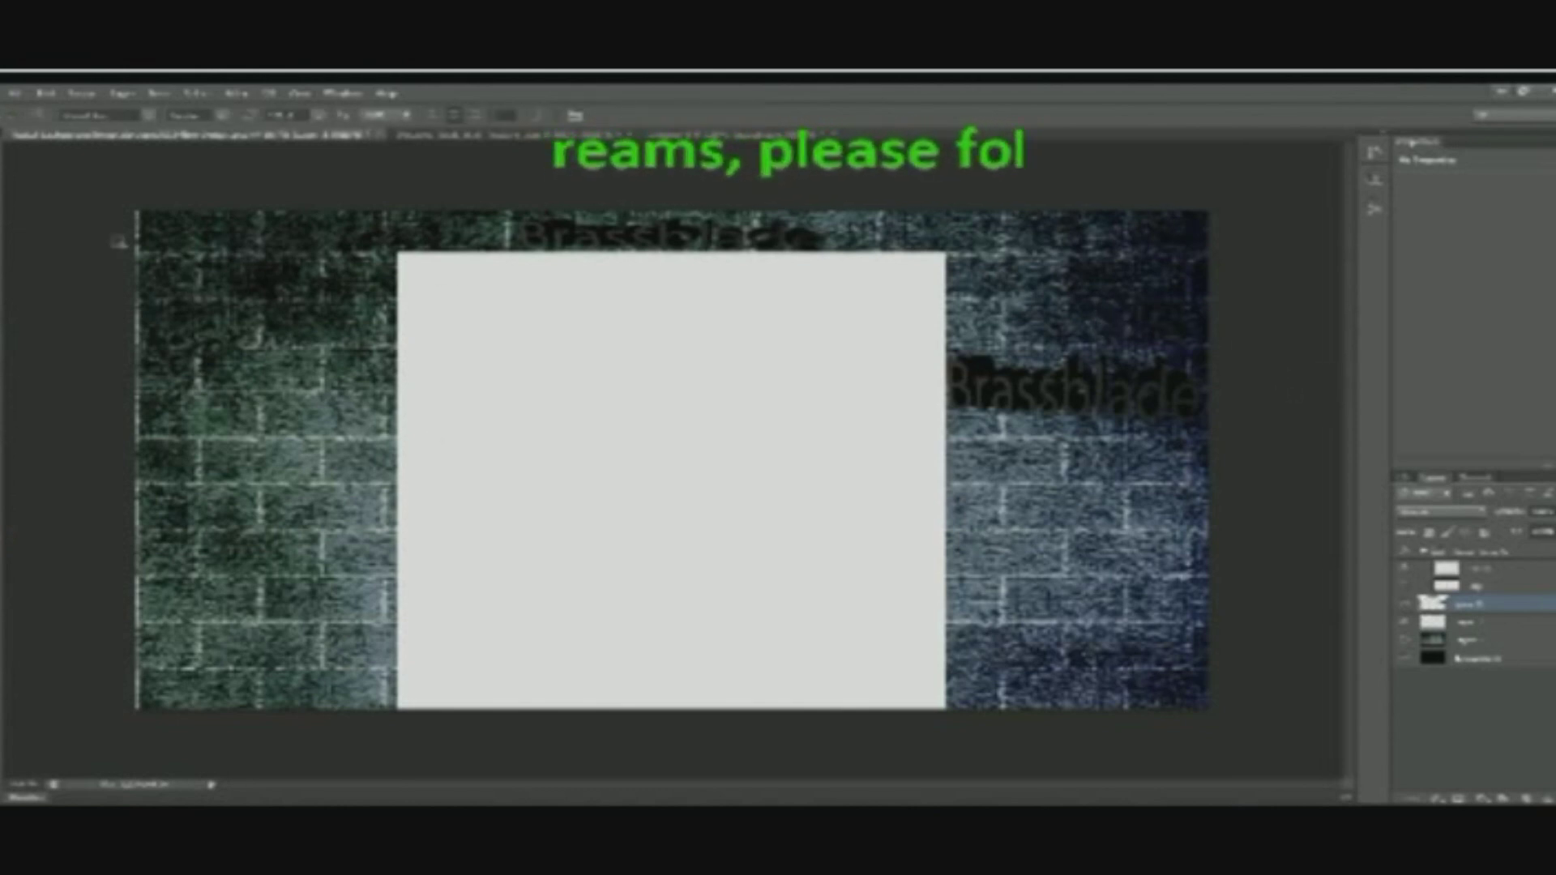
key(v)
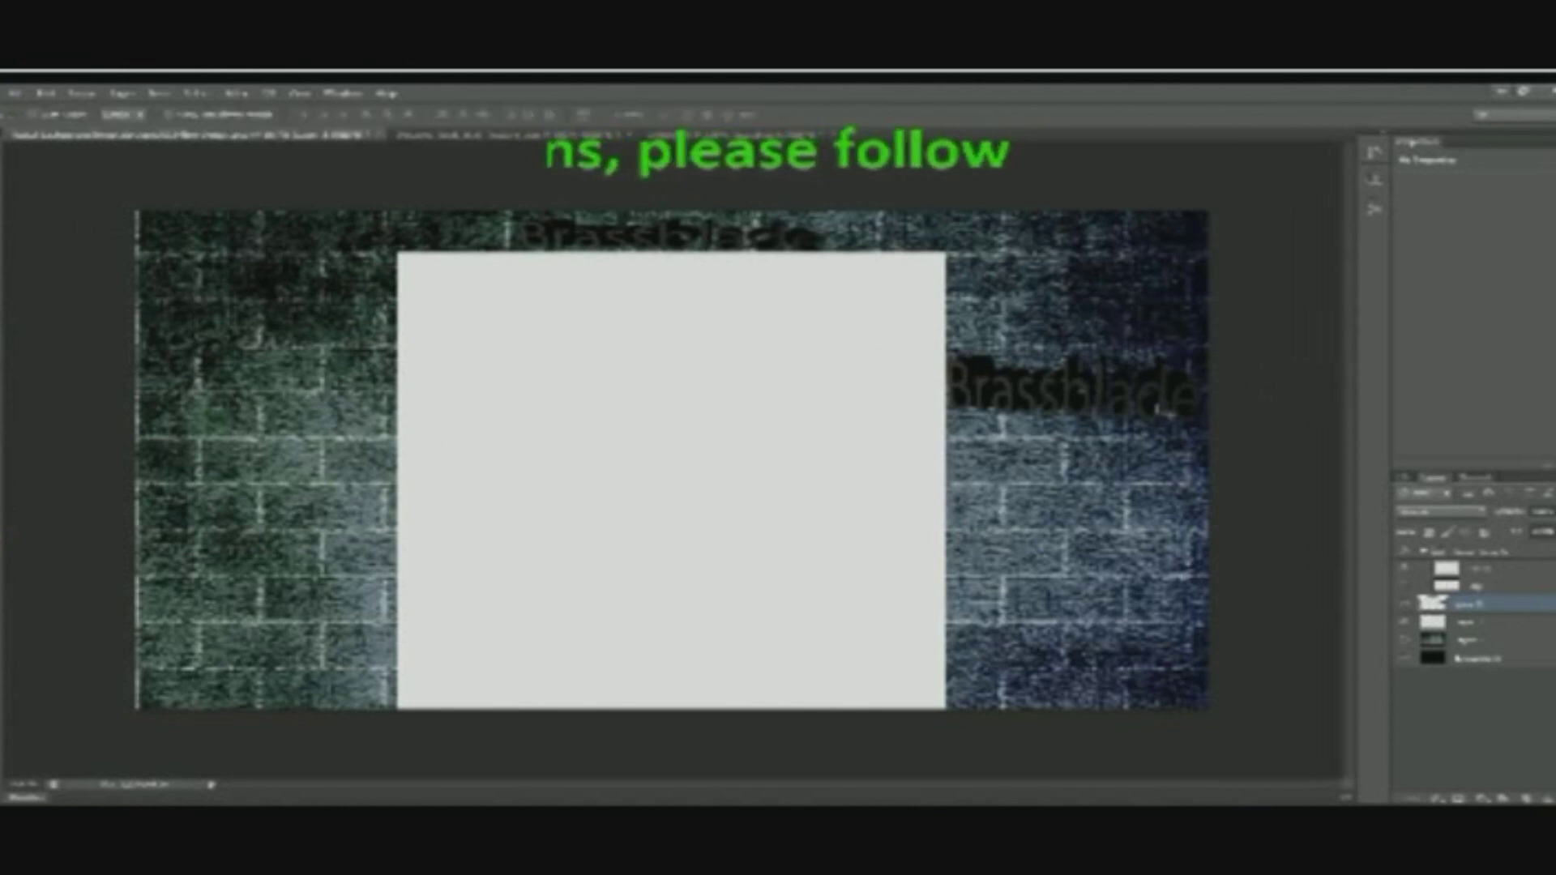
drag(1154, 409, 1157, 419)
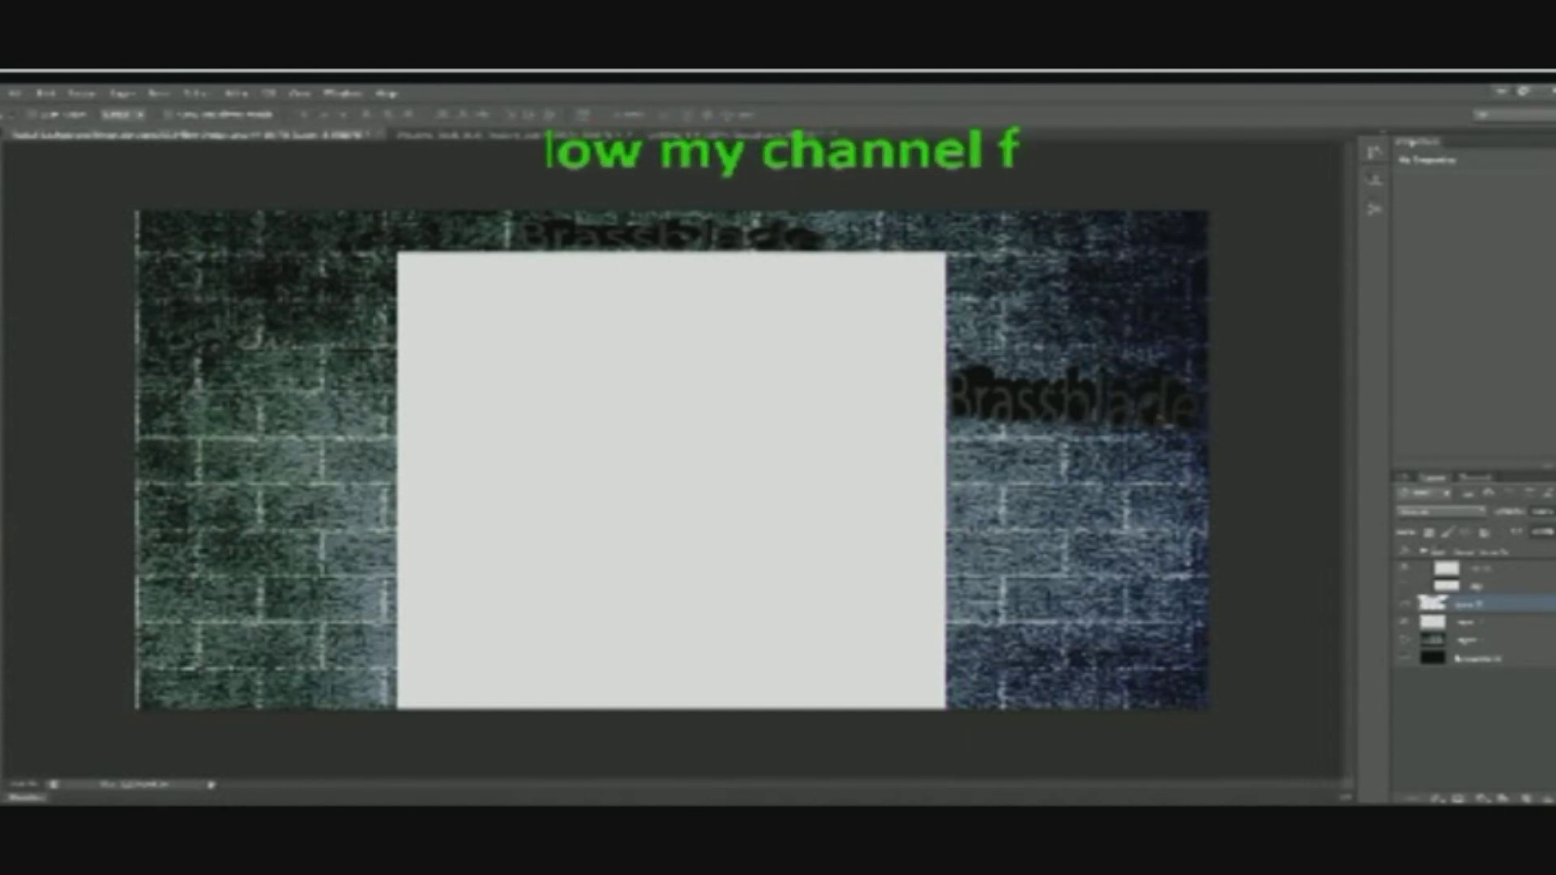
Rotate the right-hand text 90 degrees clockwise with Free Transform, shift it closer to the white panel, and apply the transformation.
key(ctrl+t)
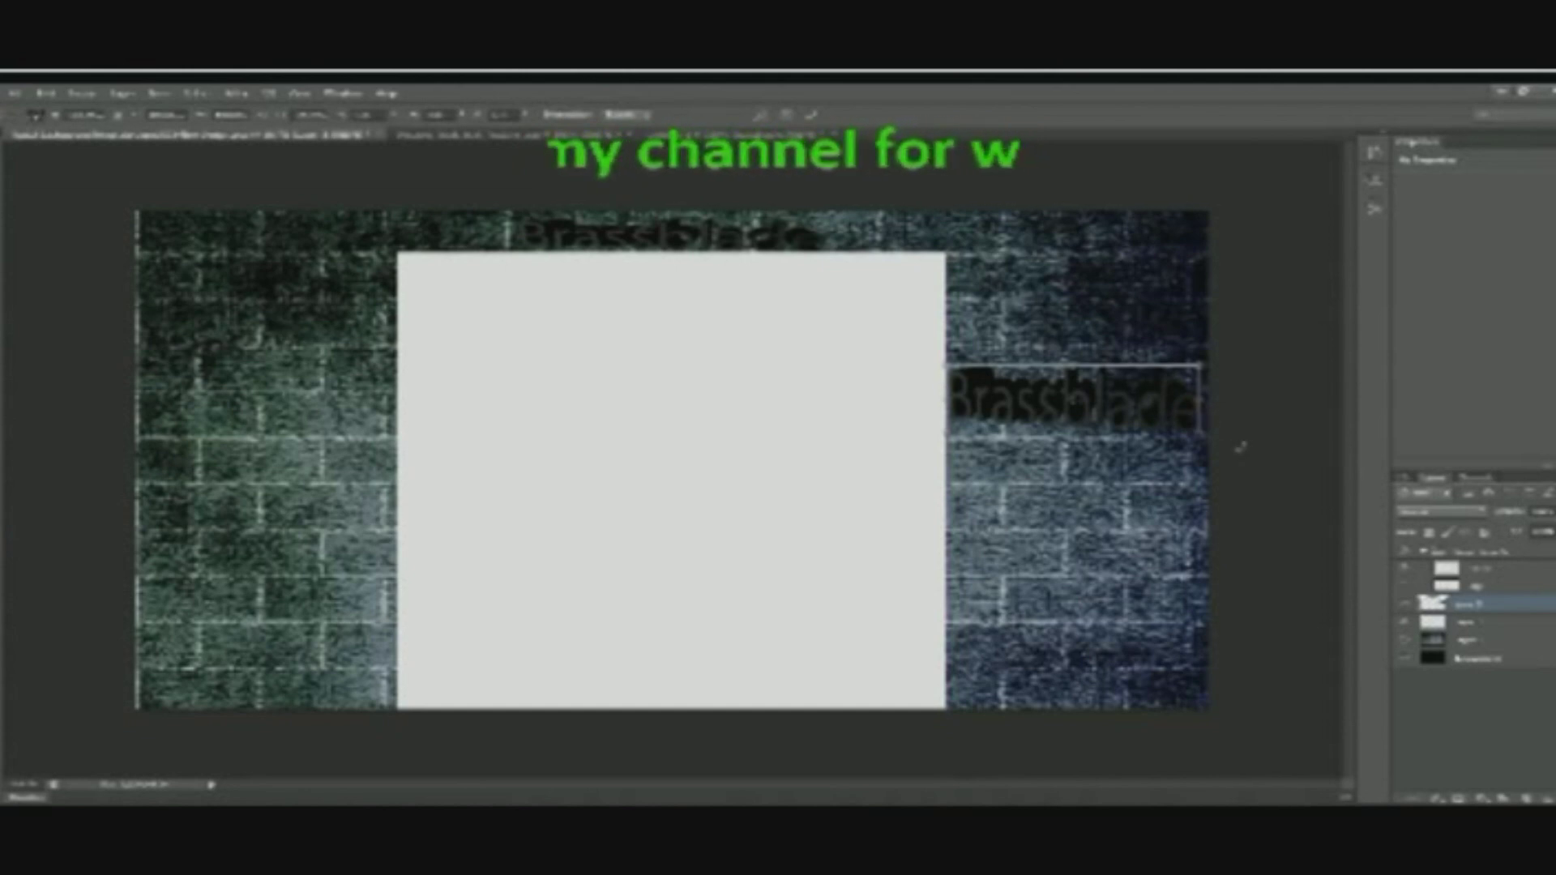
drag(1240, 447, 1023, 564)
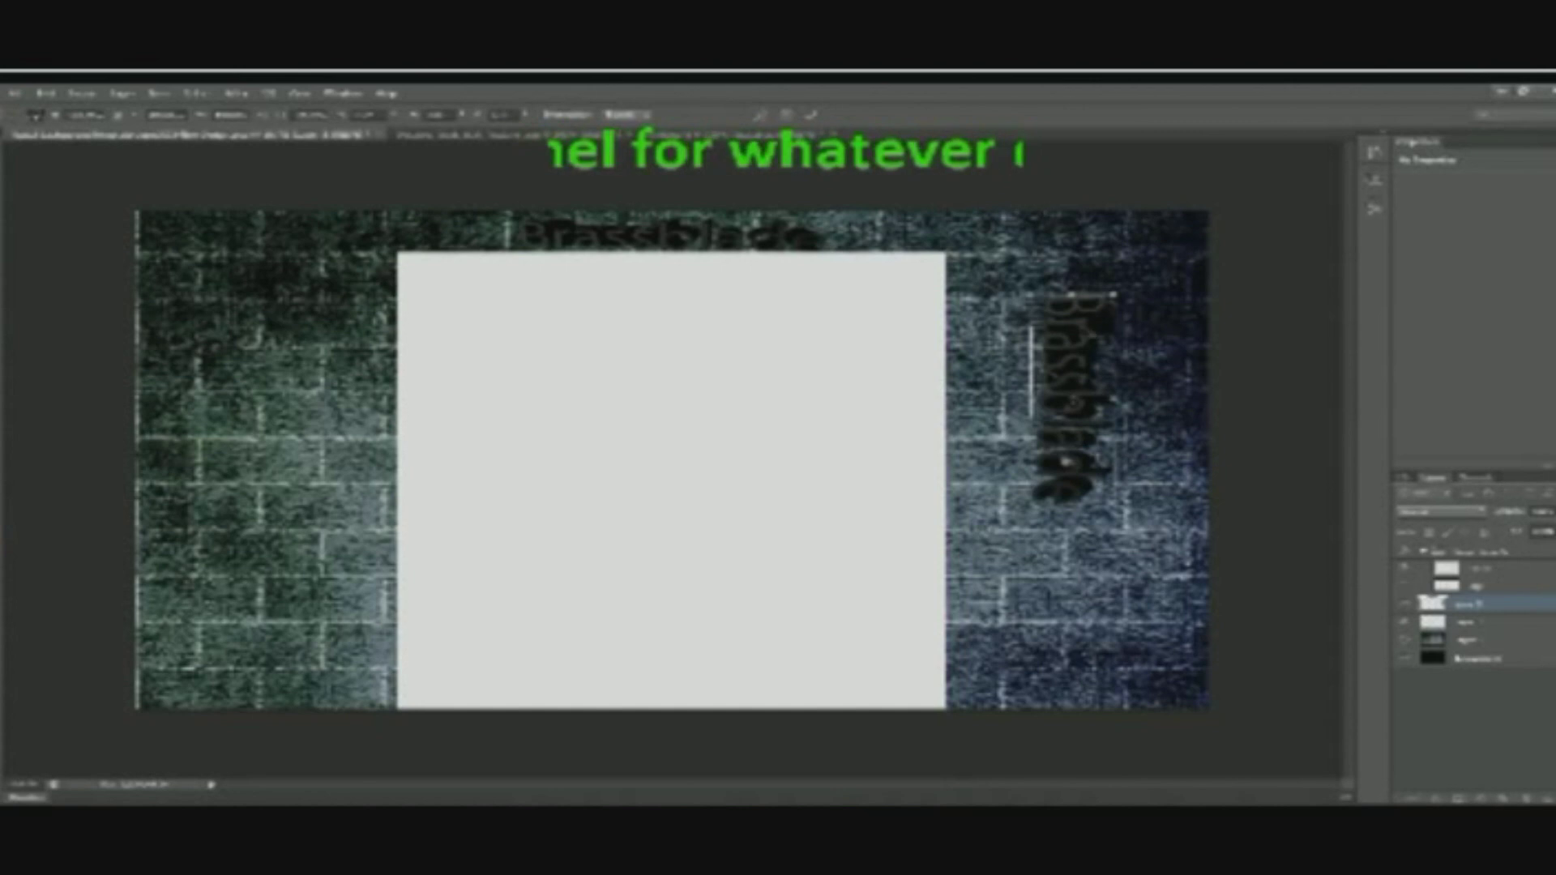
drag(1076, 375, 1026, 374)
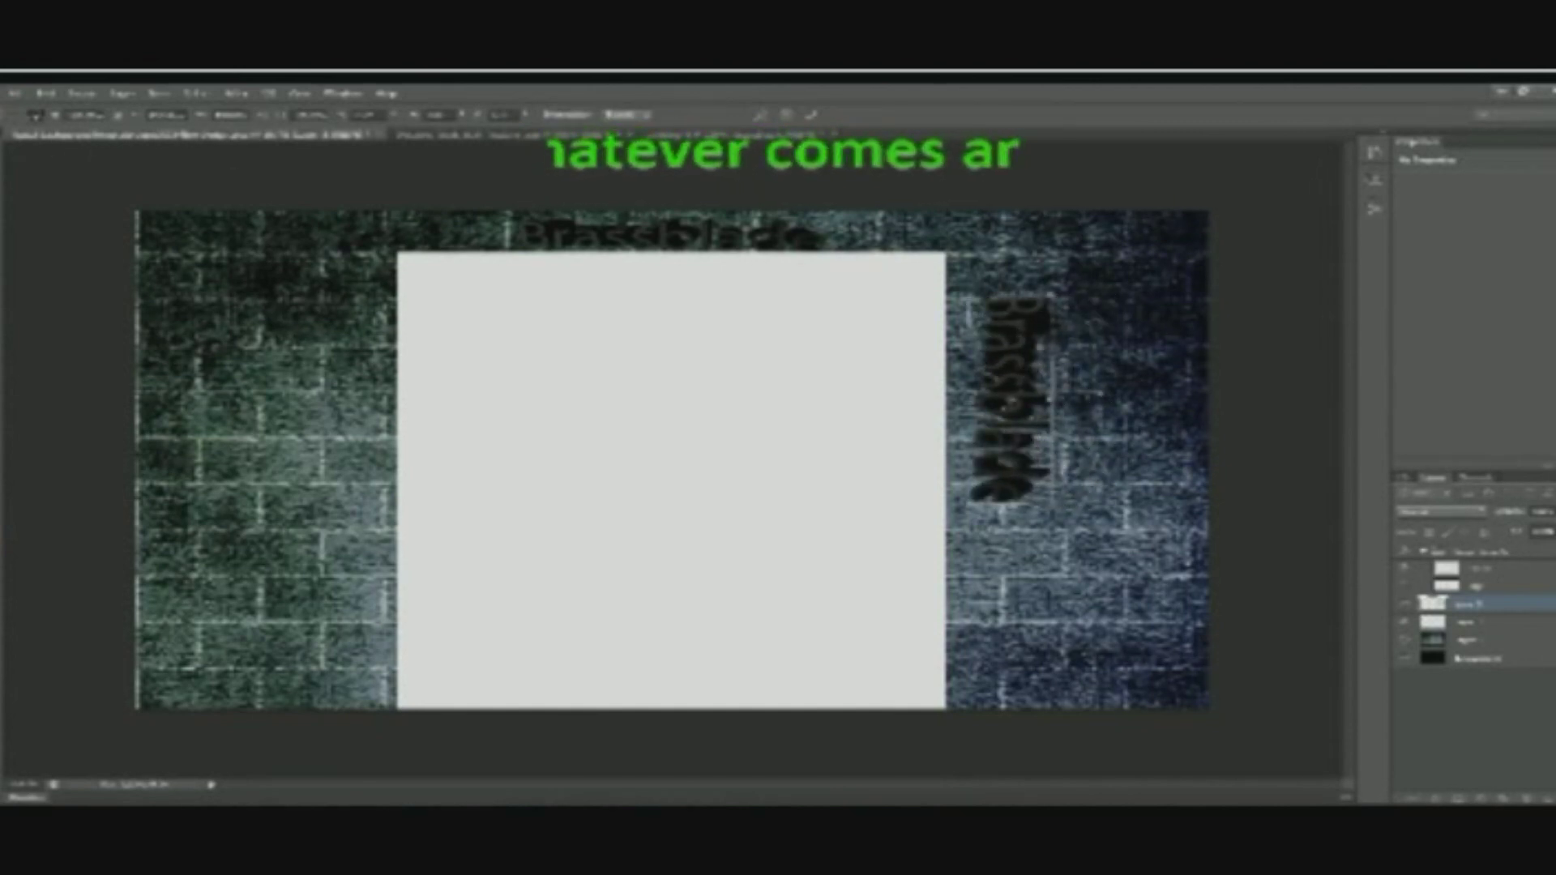
key(v)
click(674, 364)
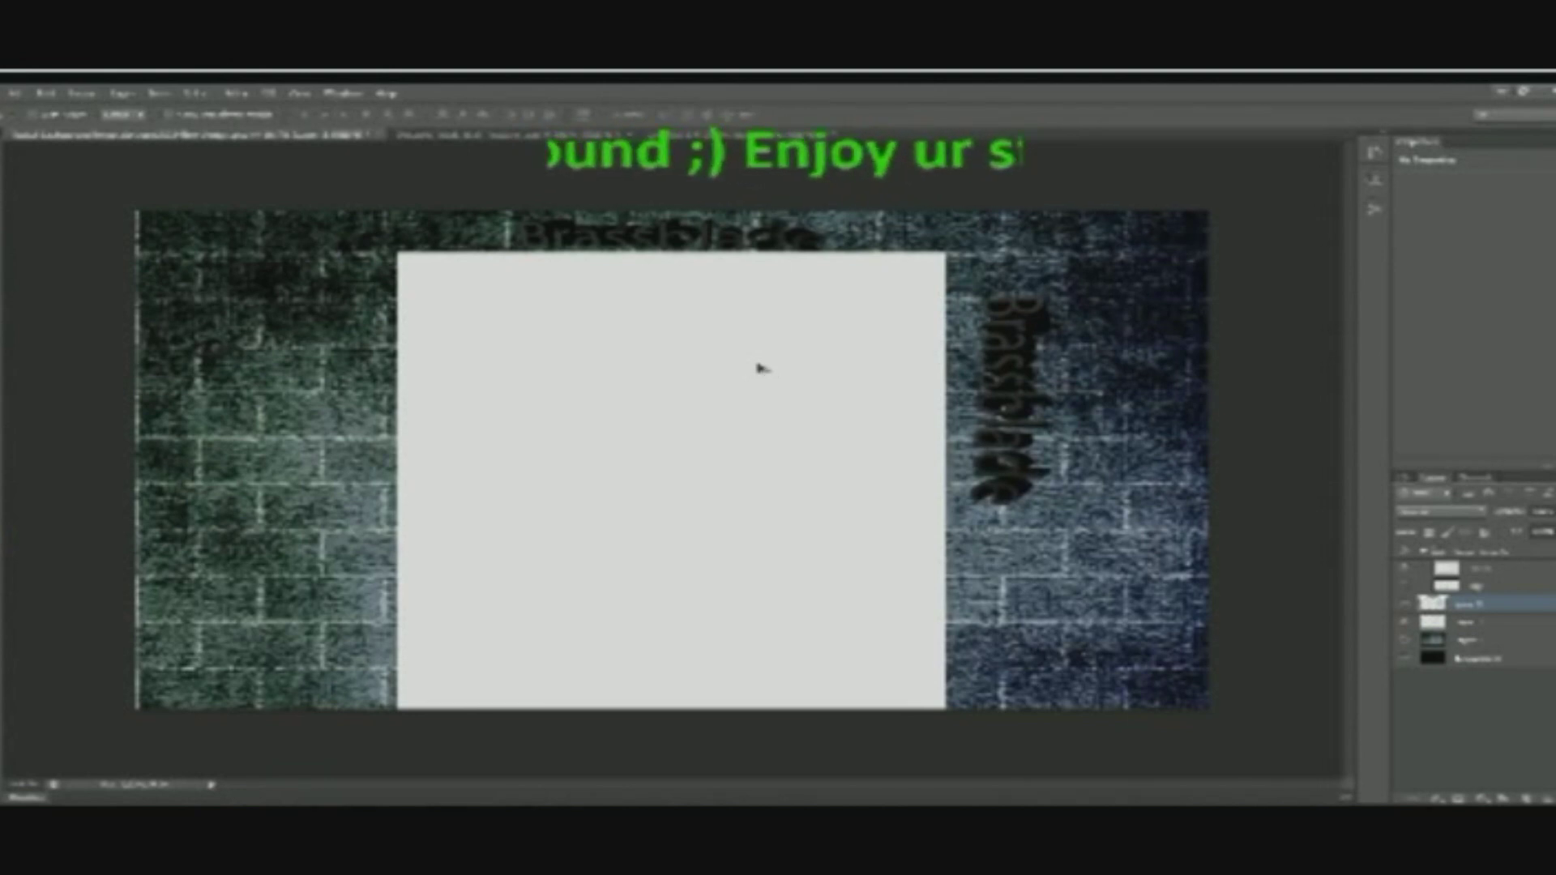
Hide the white panel, create a horizontally mirrored copy of the vertical text beside the original, and apply the transformation.
key(ctrl+t)
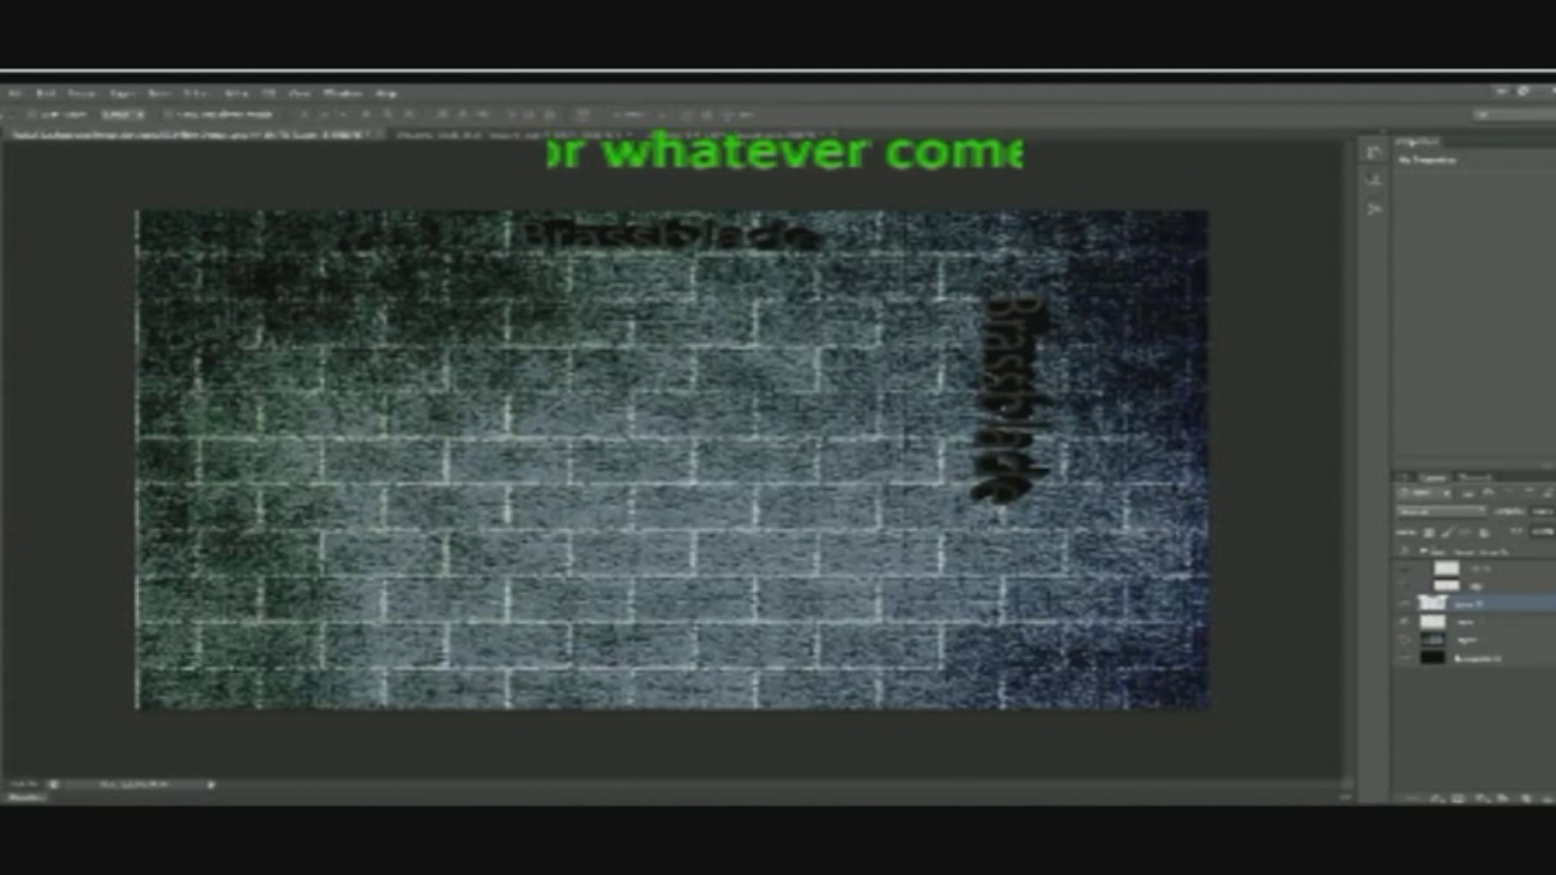
key(ctrl+t)
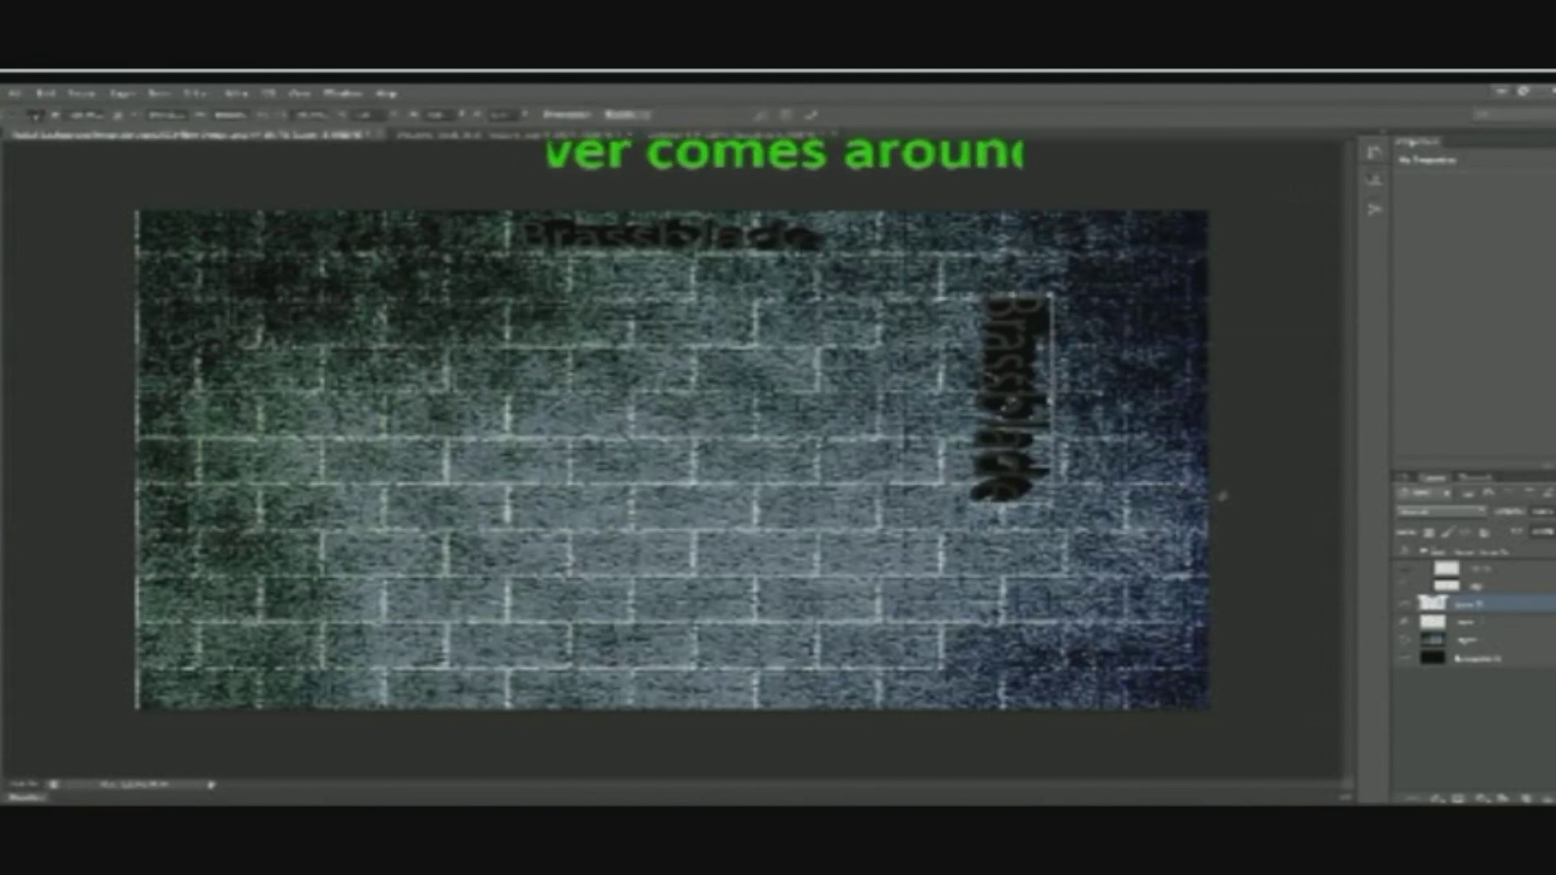
drag(973, 402, 1148, 401)
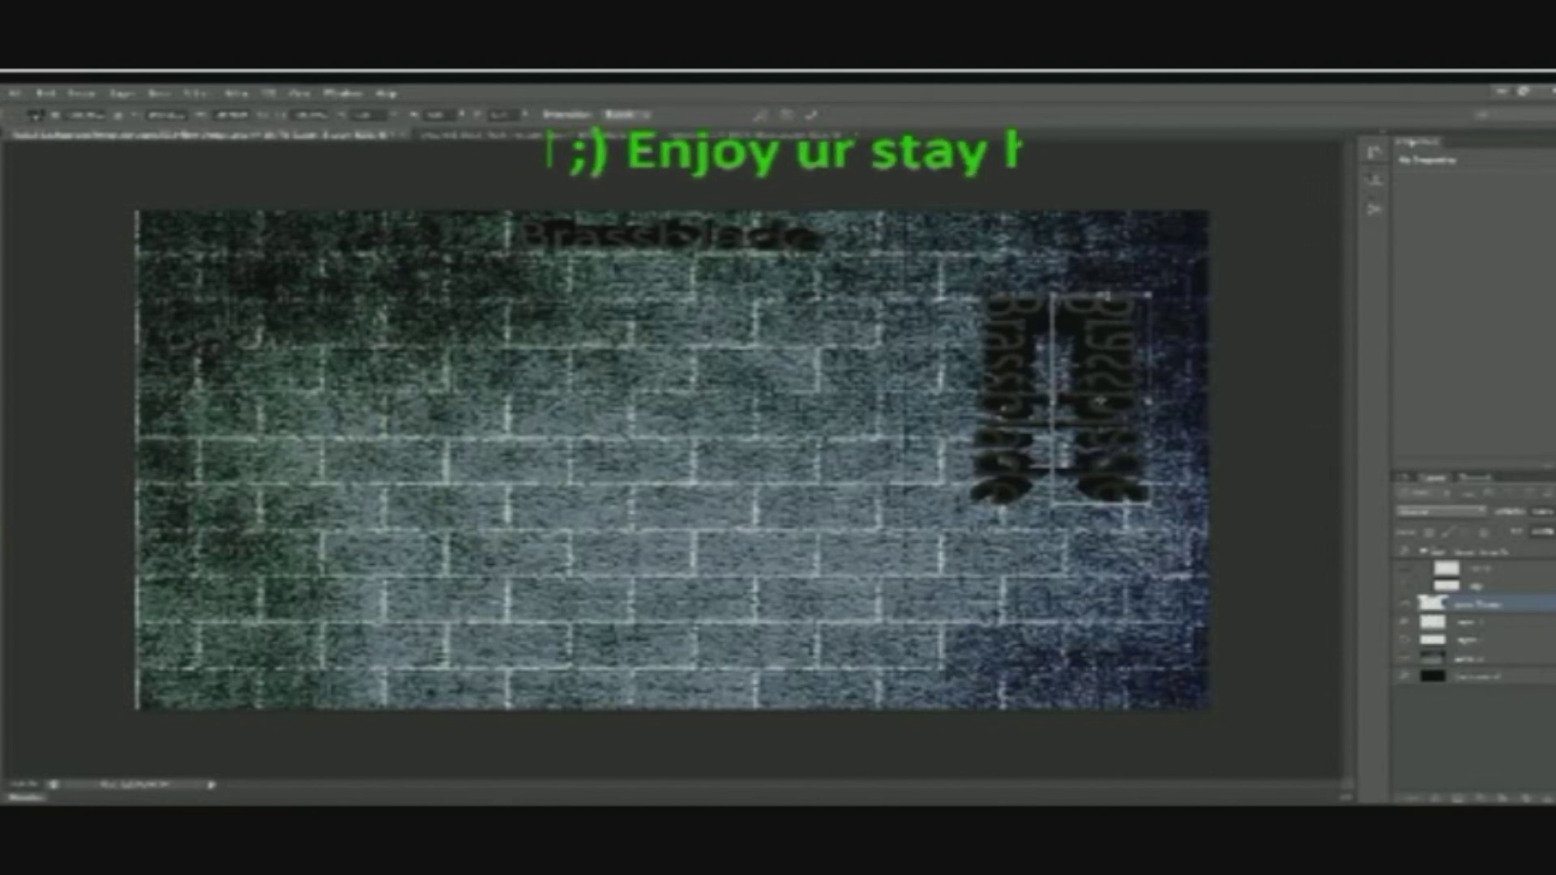
click(2, 168)
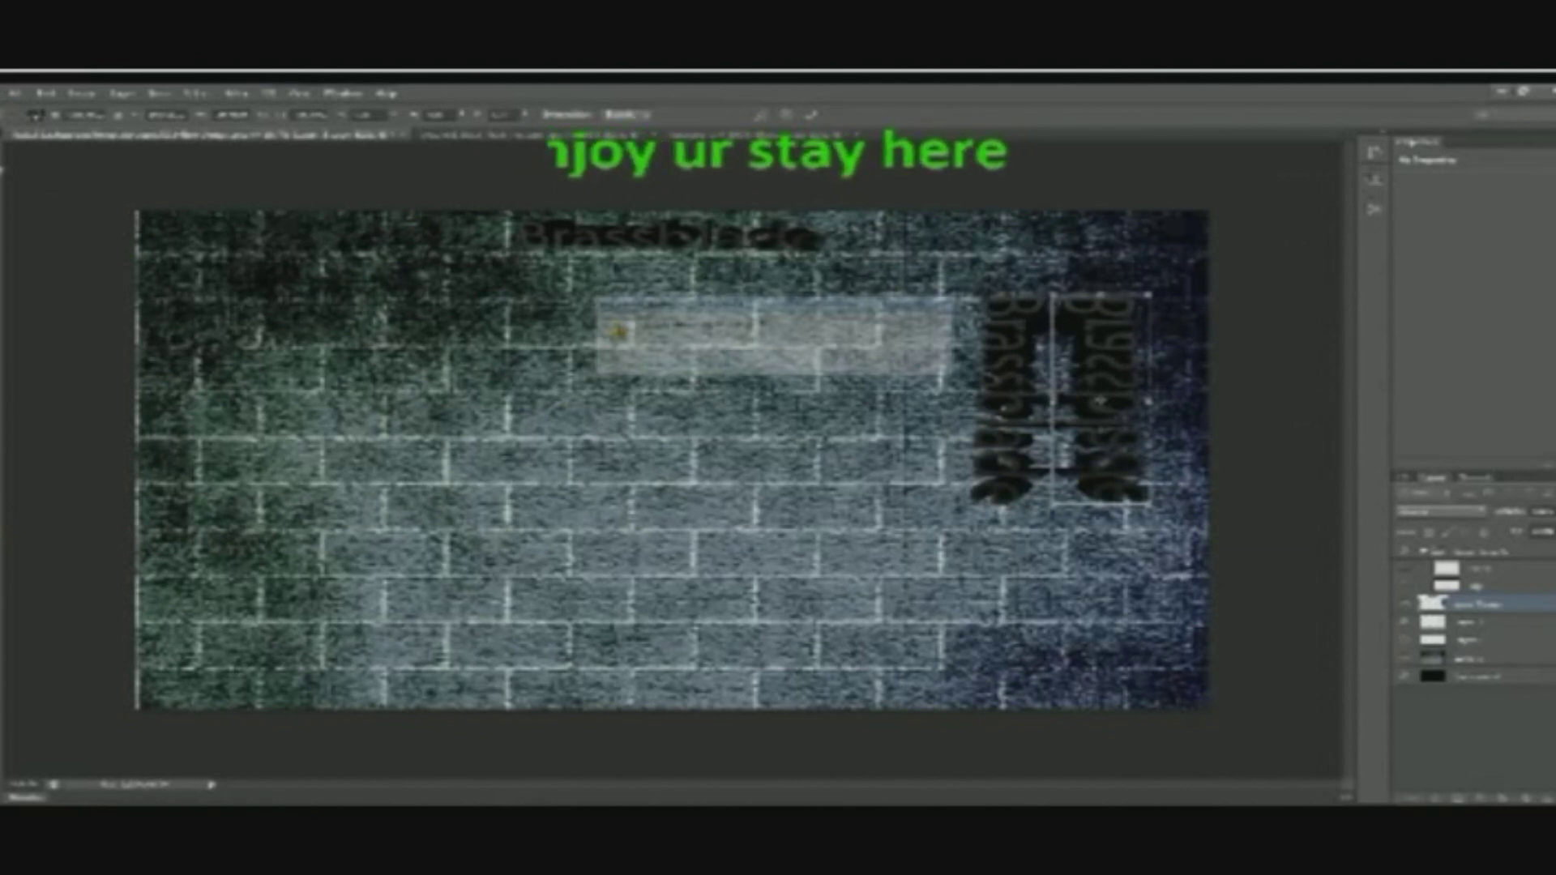
click(679, 361)
click(680, 362)
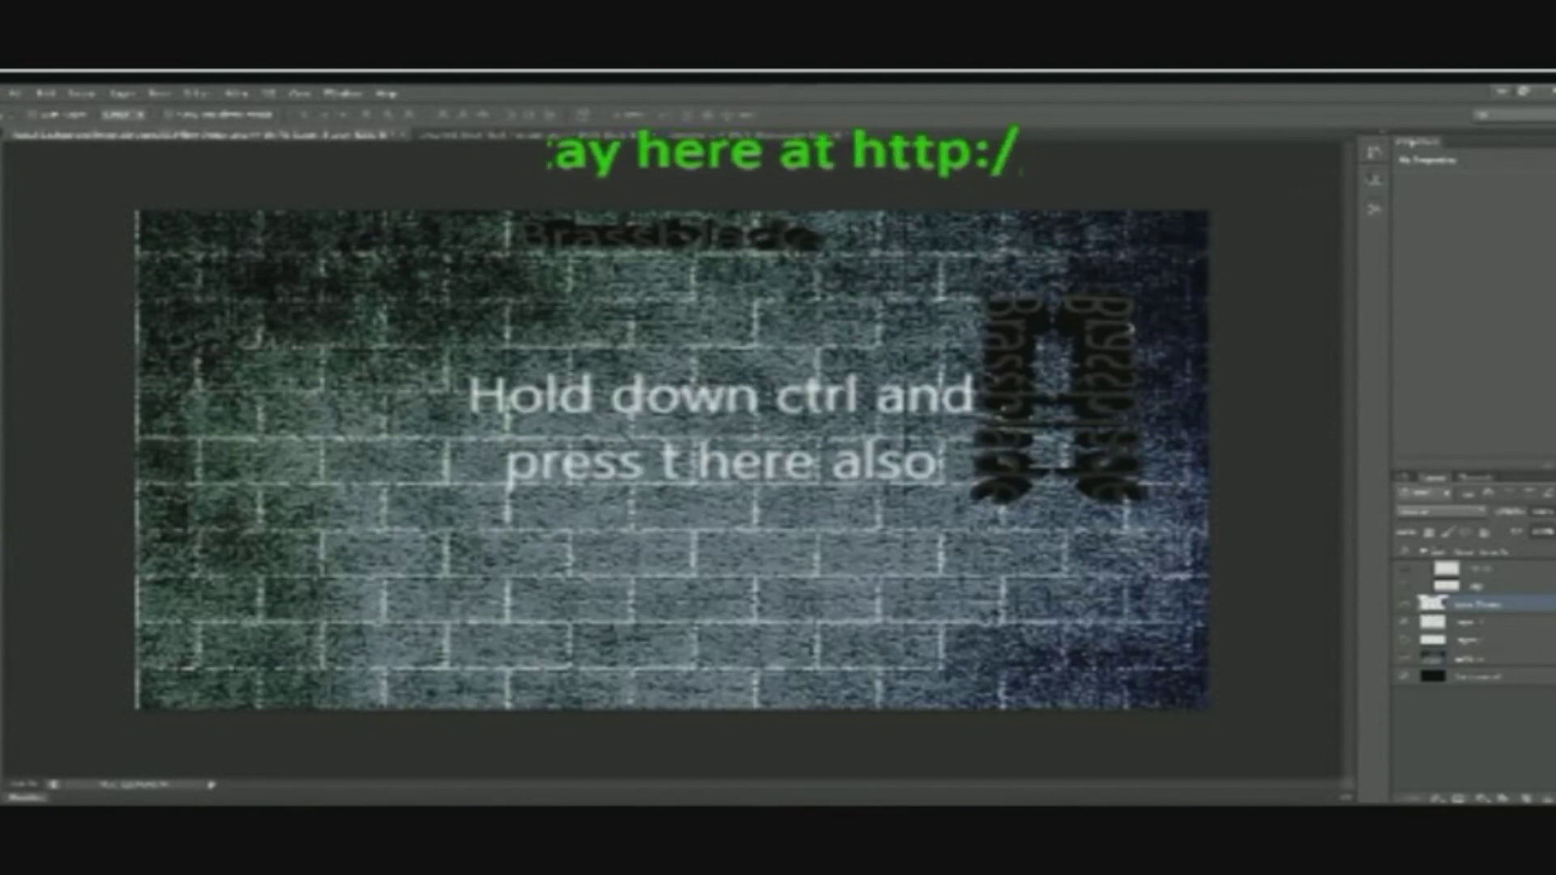
Create a vertically flipped copy of the mirrored text directly below it with Free Transform and apply the transformation.
key(ctrl+t)
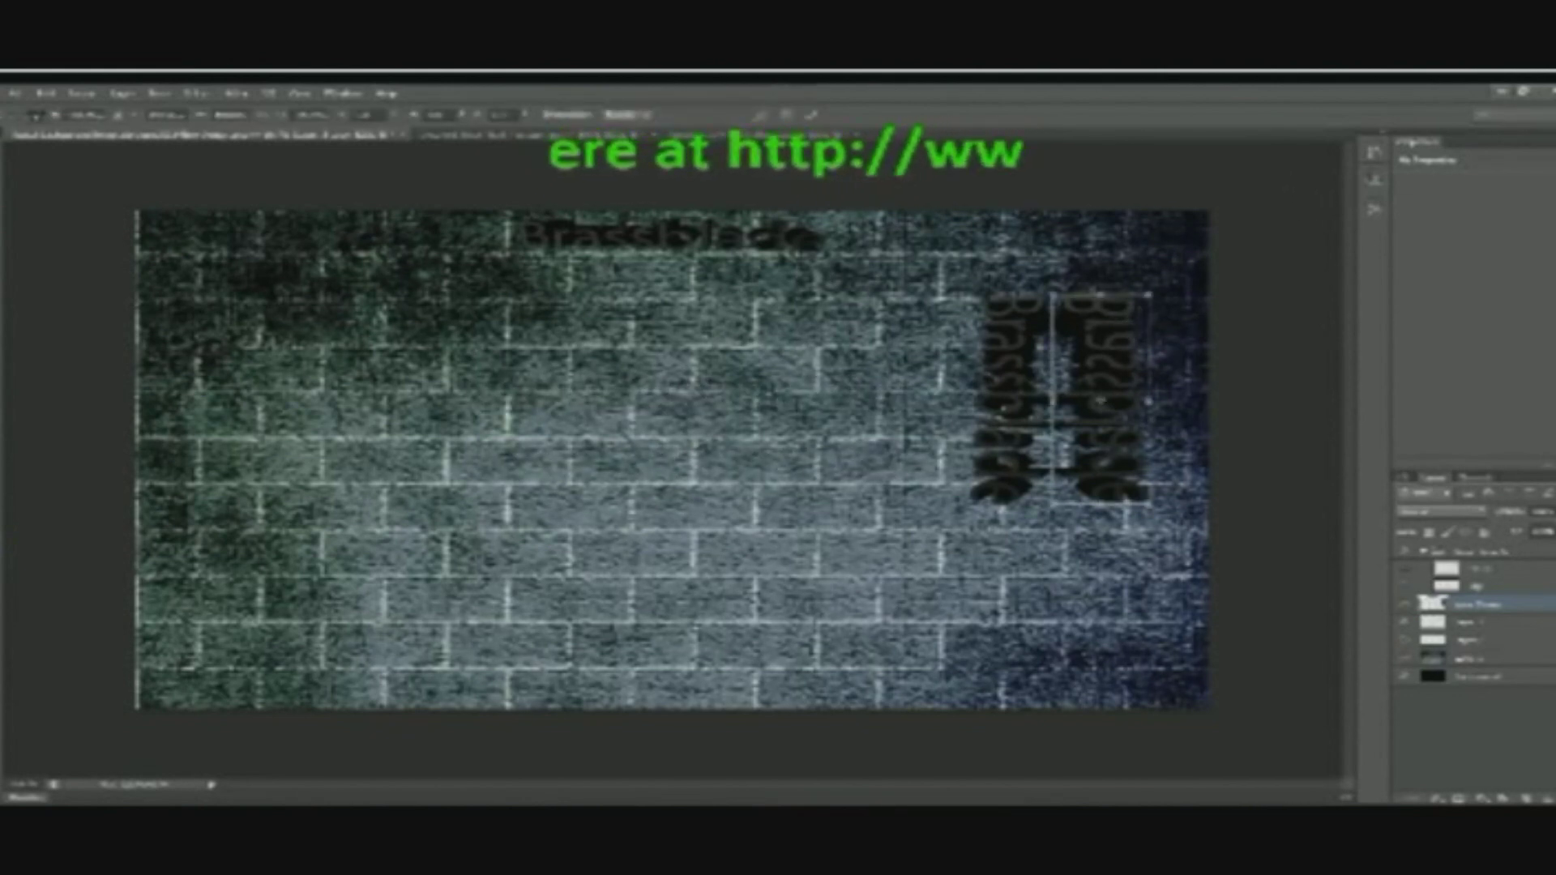
drag(1100, 504, 1101, 683)
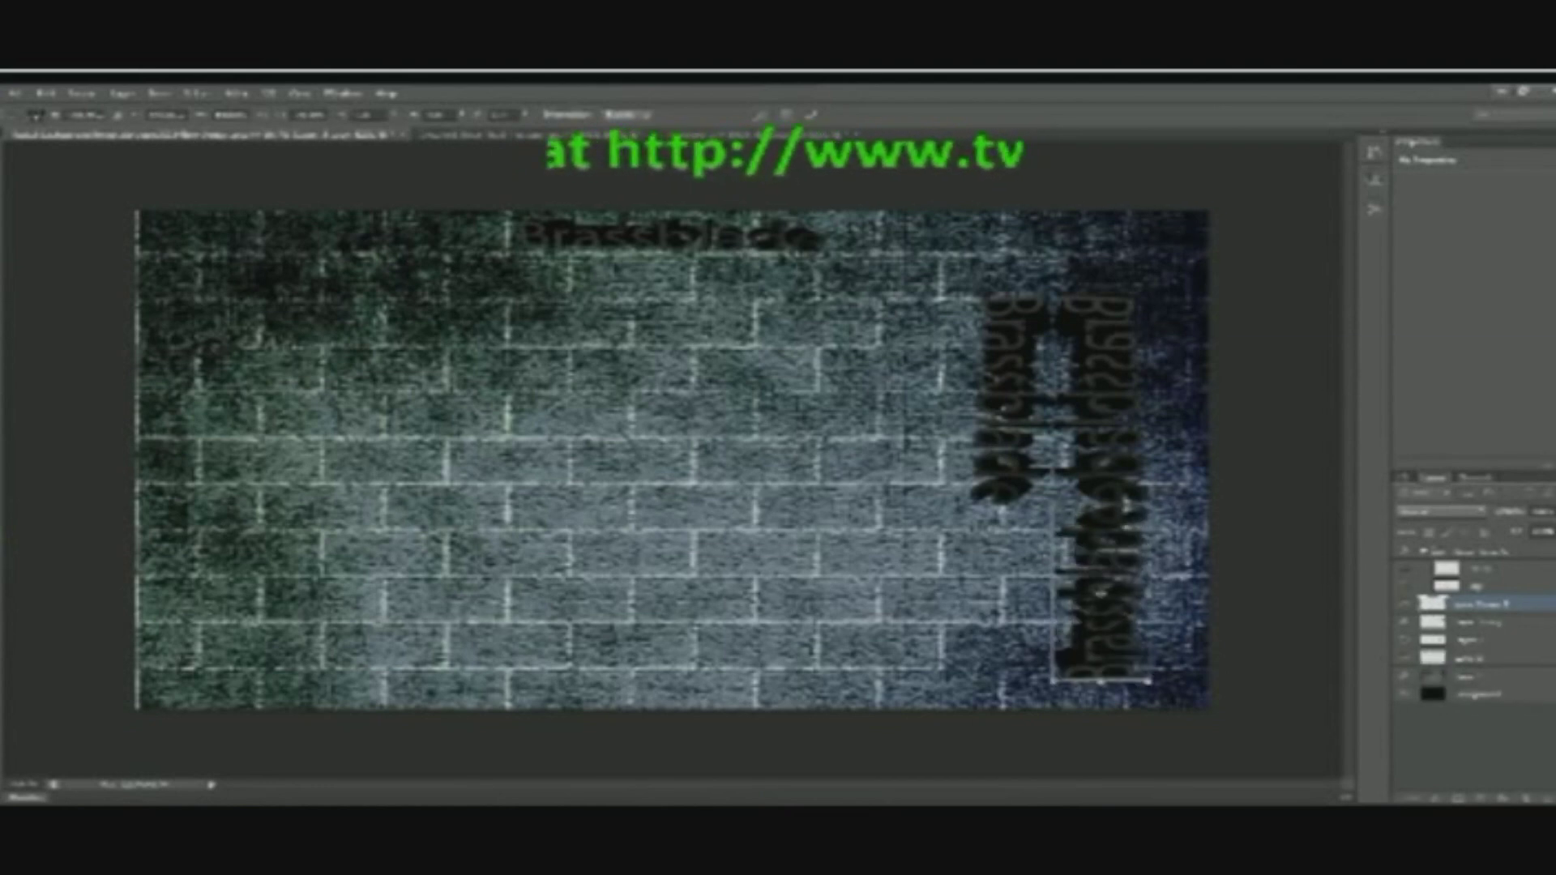
key(Return)
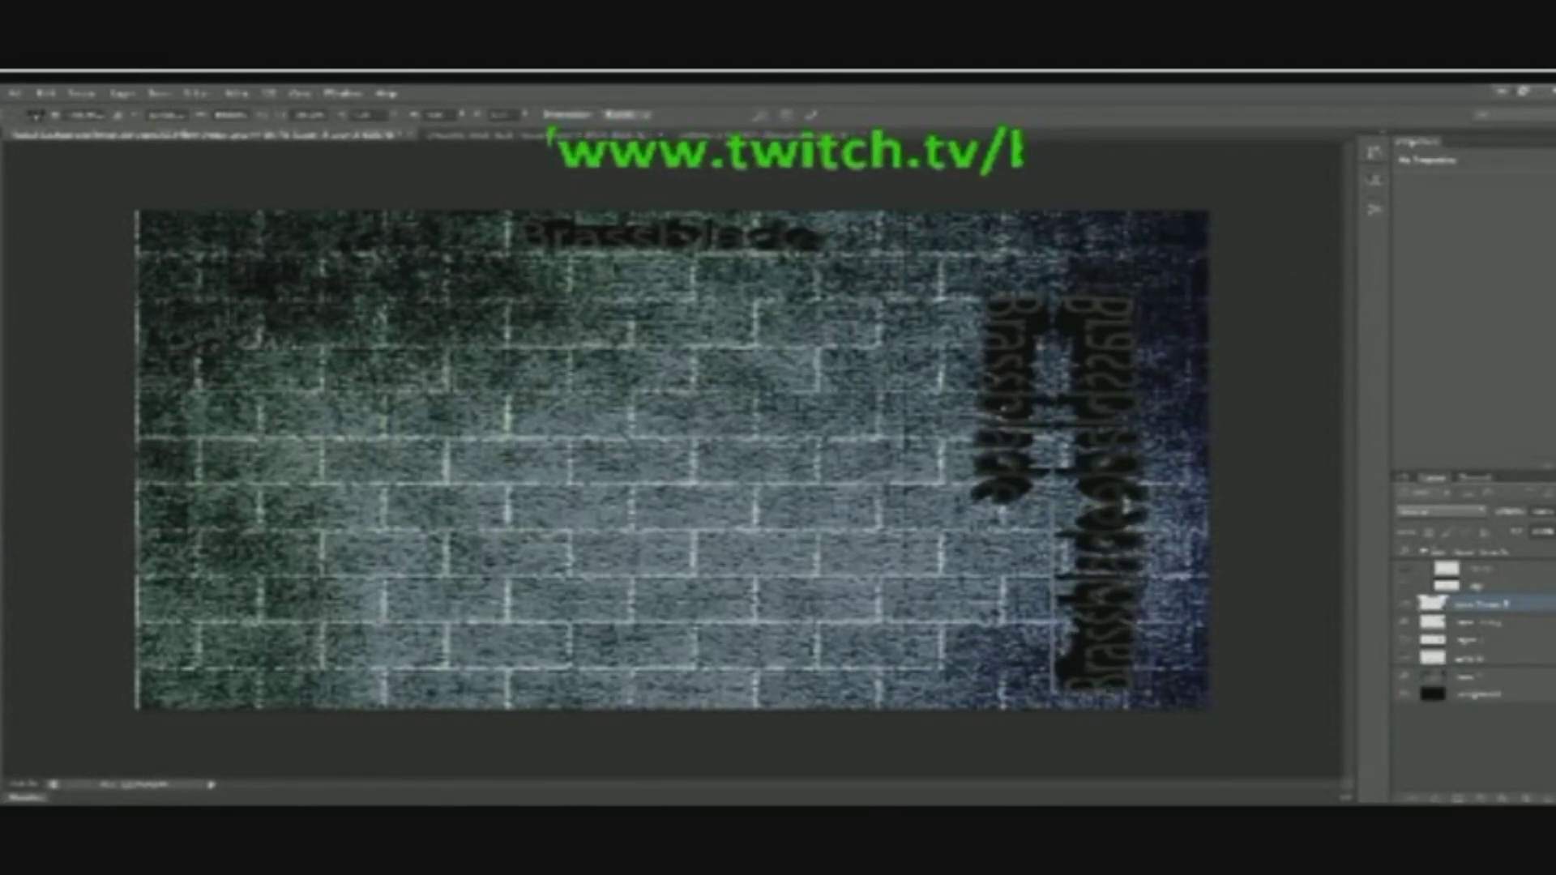
key(v)
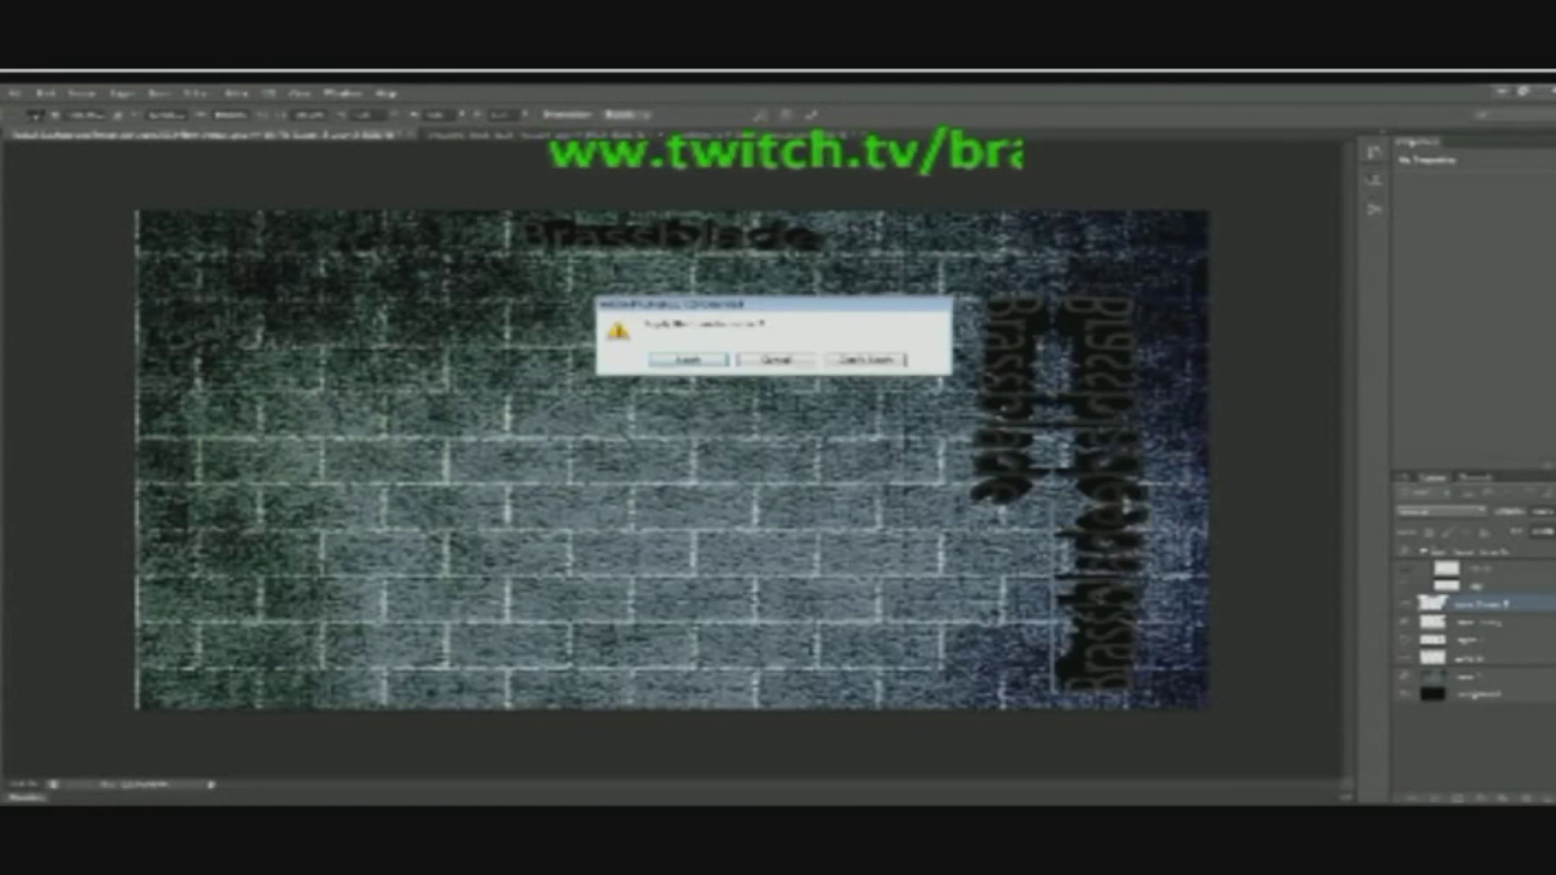
click(669, 360)
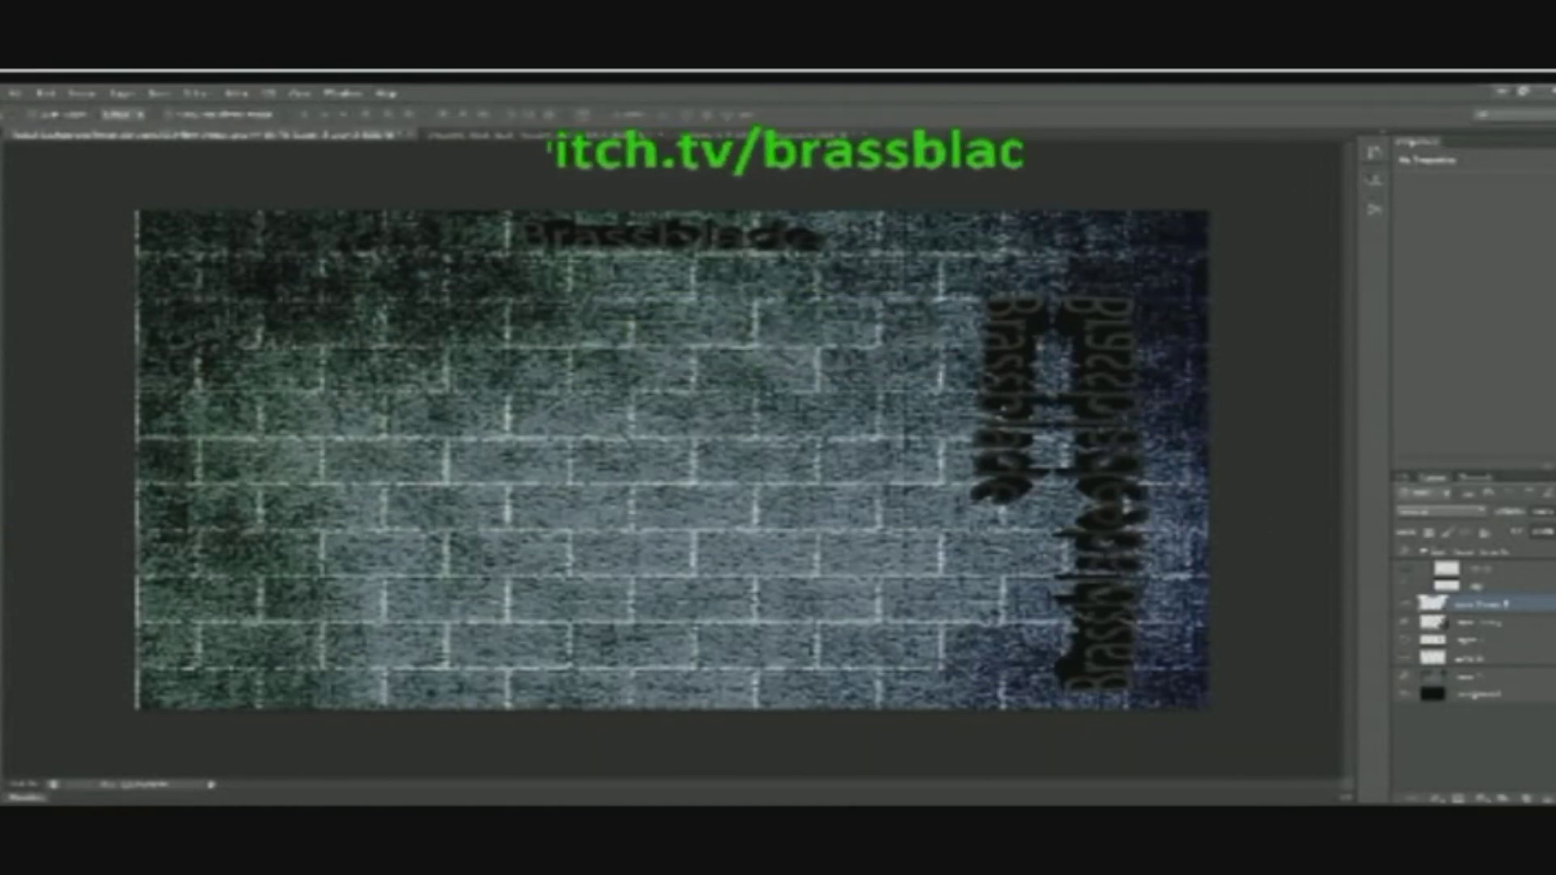
Delete the intermediate mirrored copy and move the remaining flipped copy in line with the original vertical text.
click(1444, 623)
key(Delete)
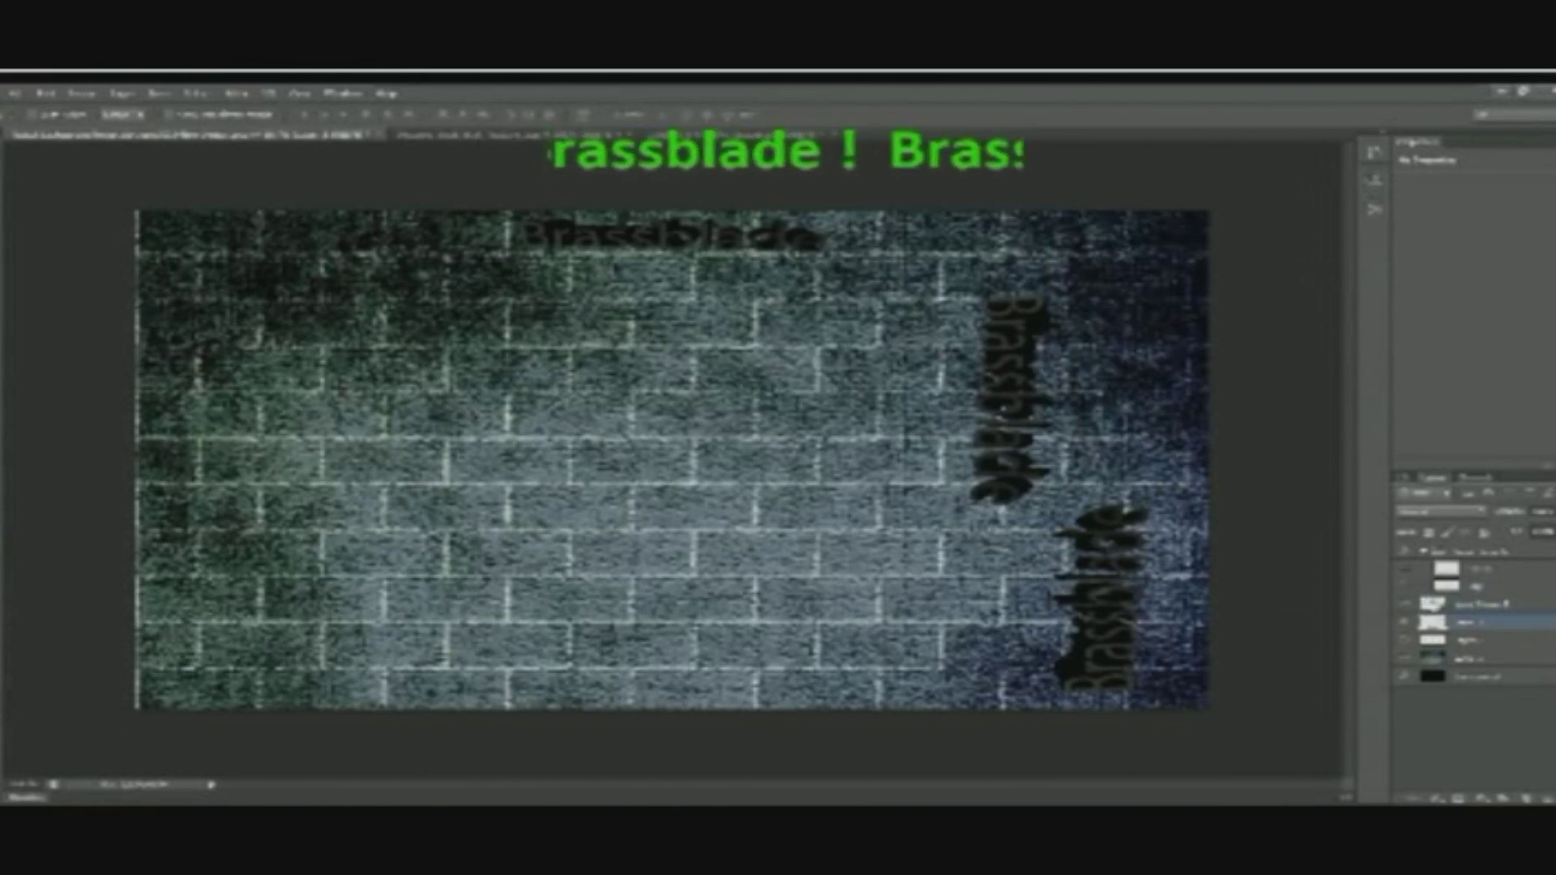
click(1435, 604)
drag(1090, 562, 1003, 512)
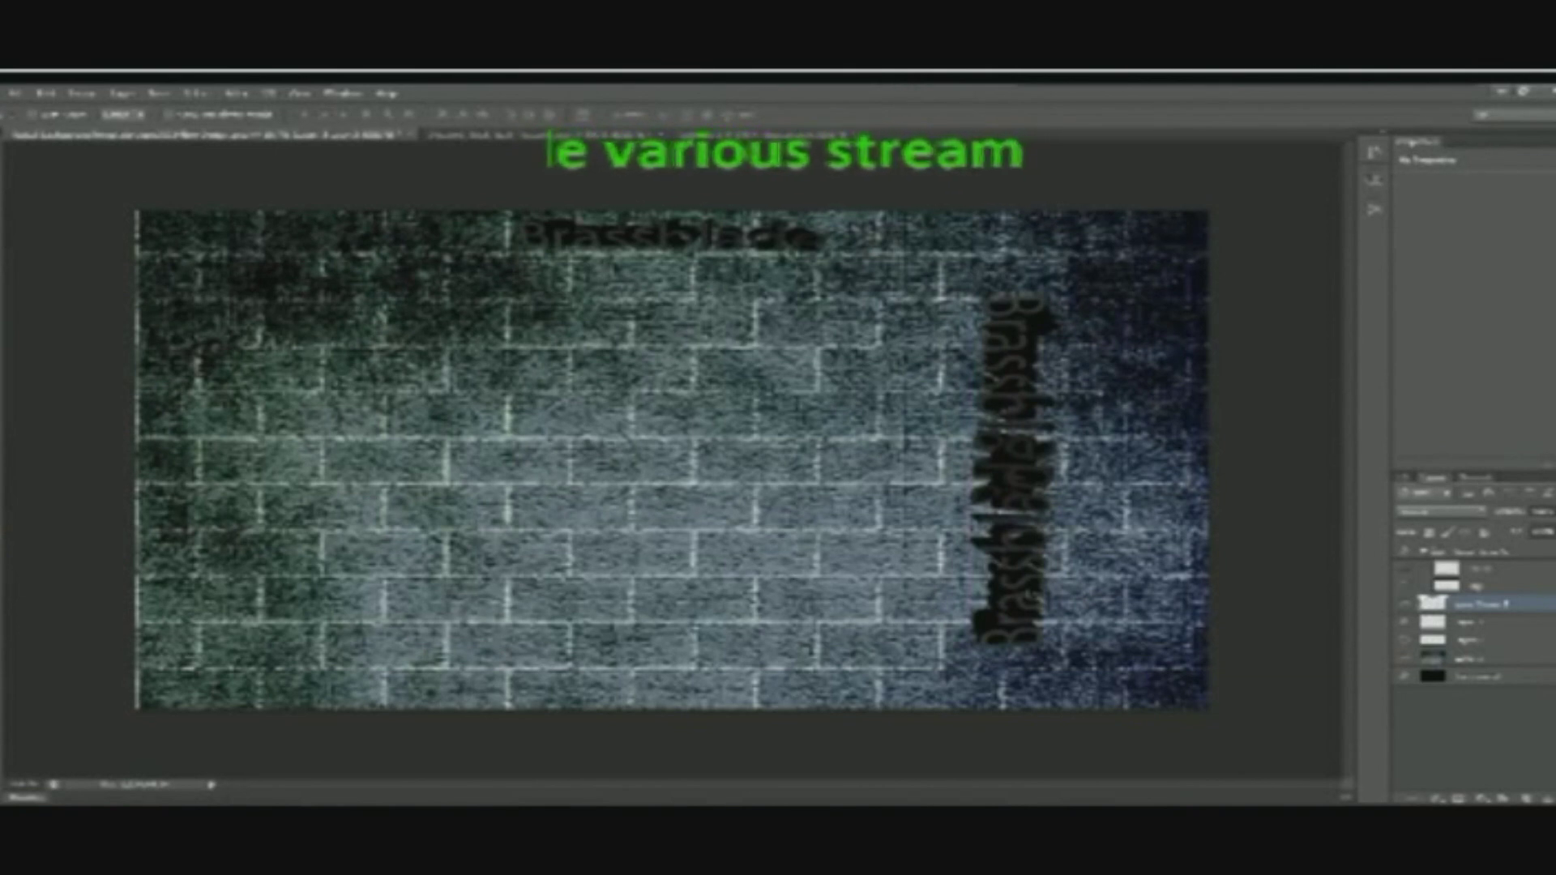
Move the flipped text to the wall's left side, reshow the white panel, and nudge both side texts closer to it.
key(ctrl+t)
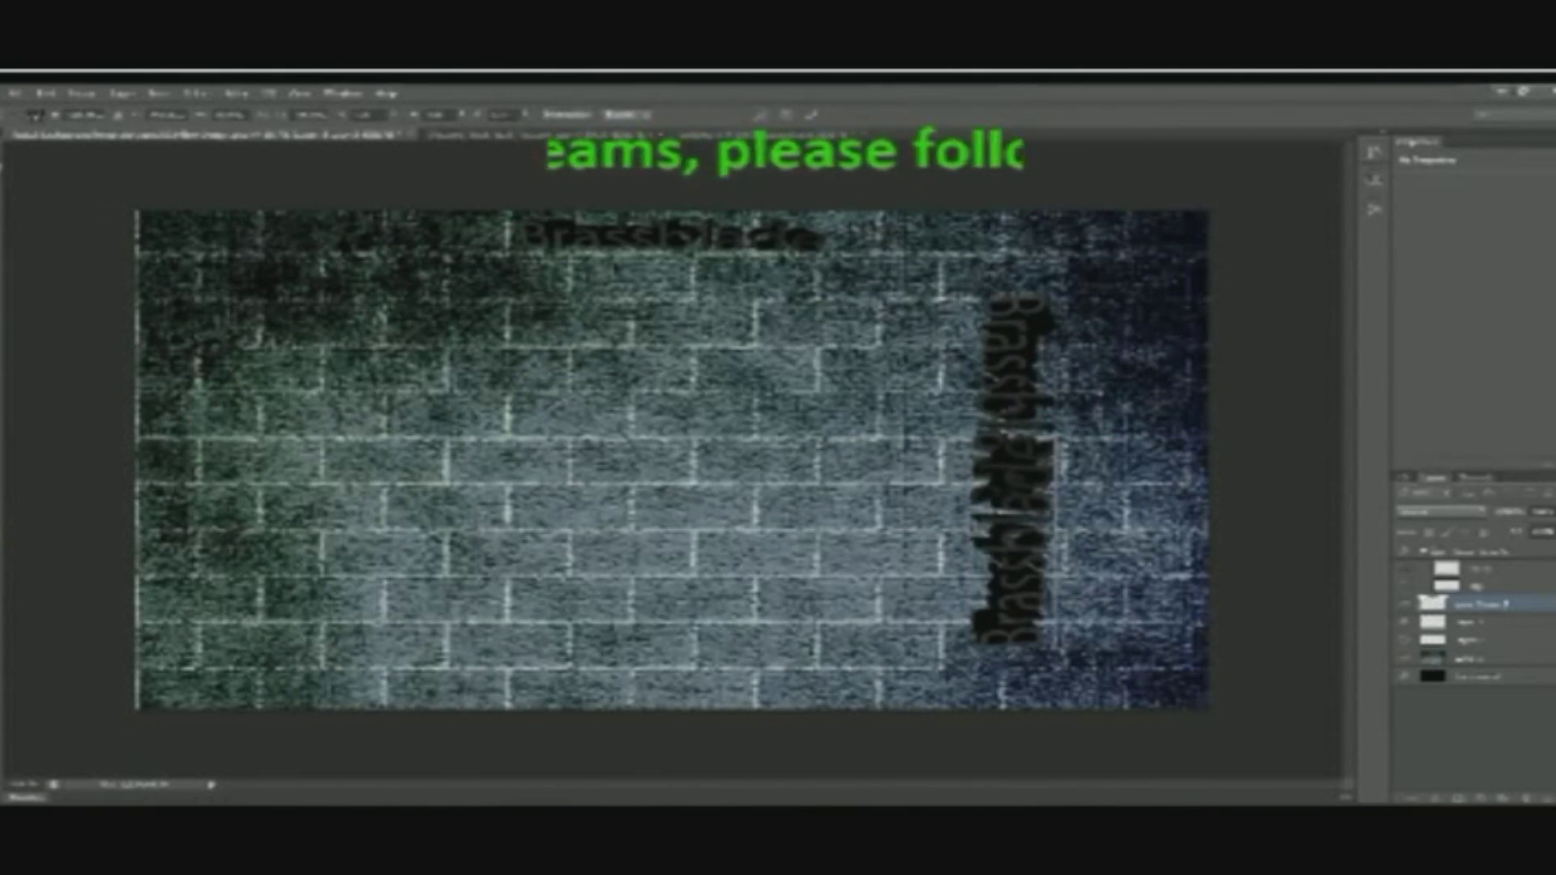
click(3, 167)
click(710, 366)
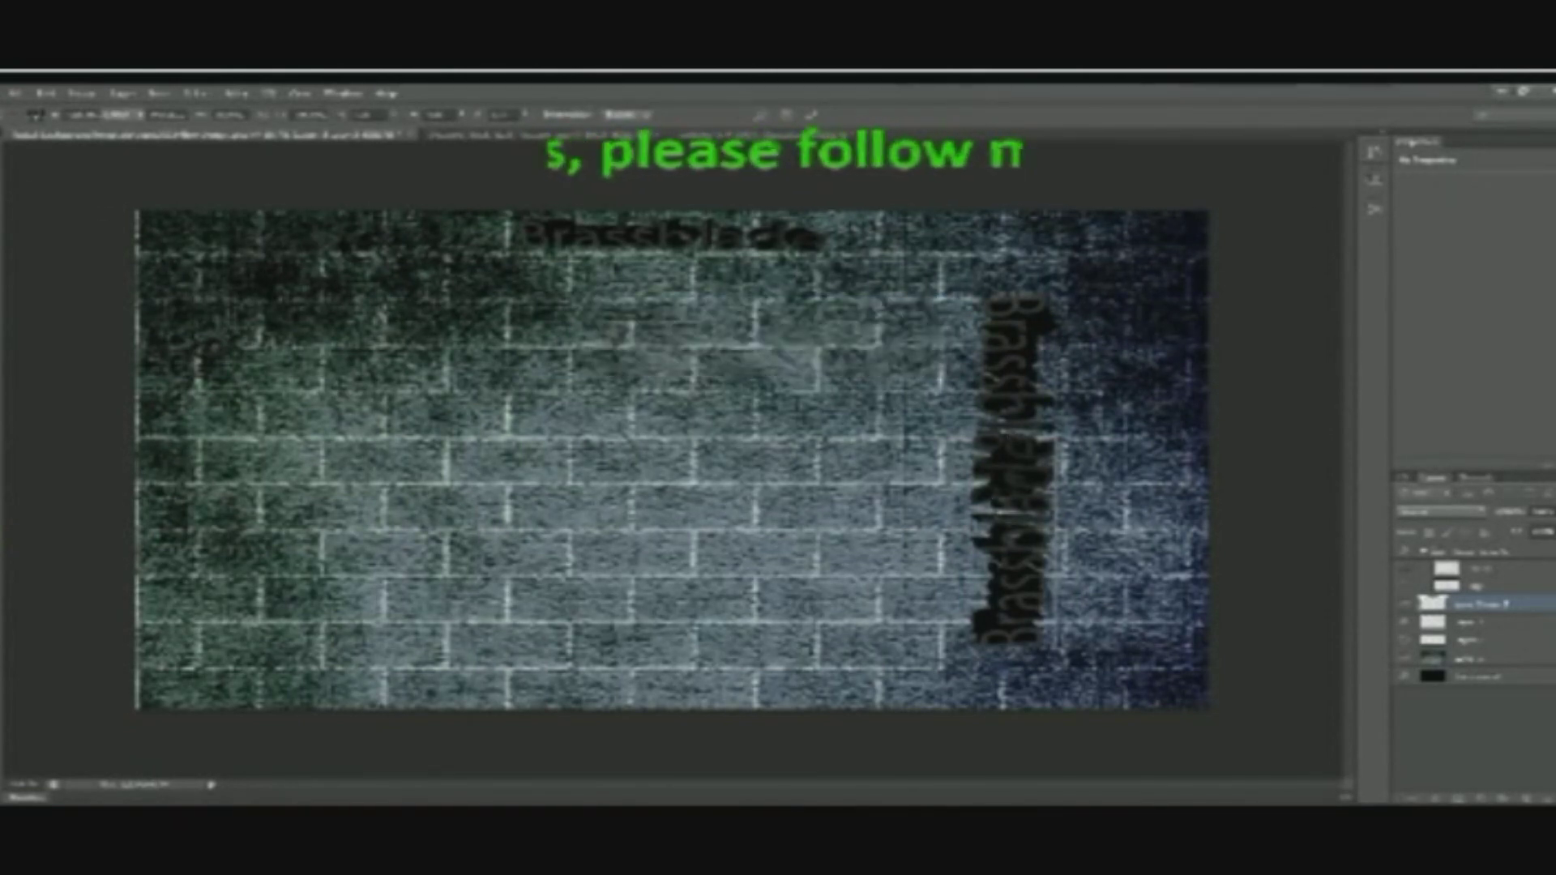
drag(1017, 527, 326, 386)
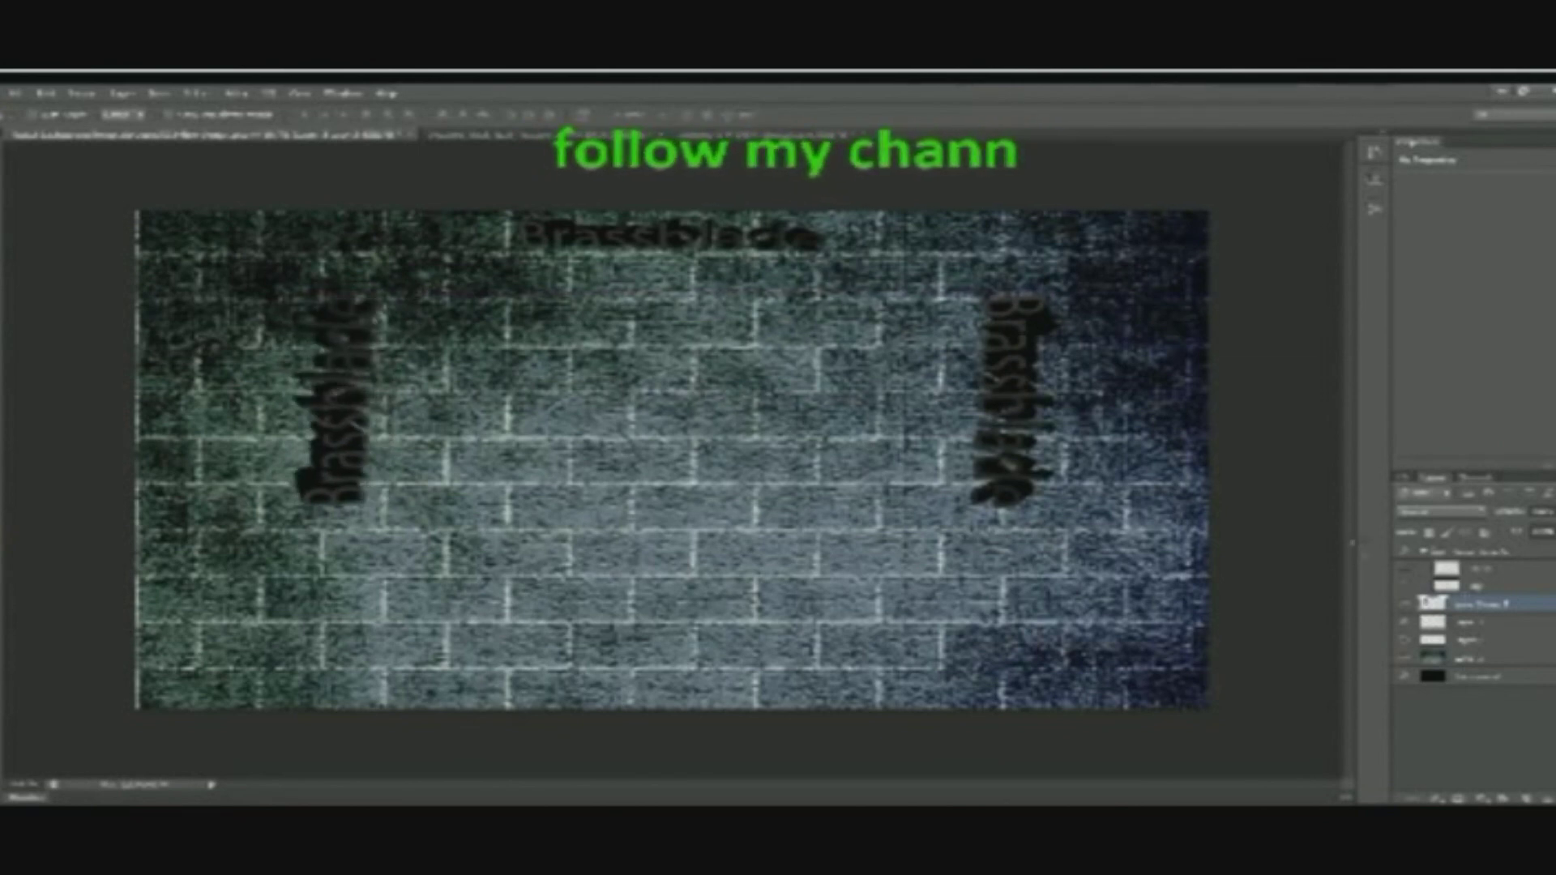
click(1406, 571)
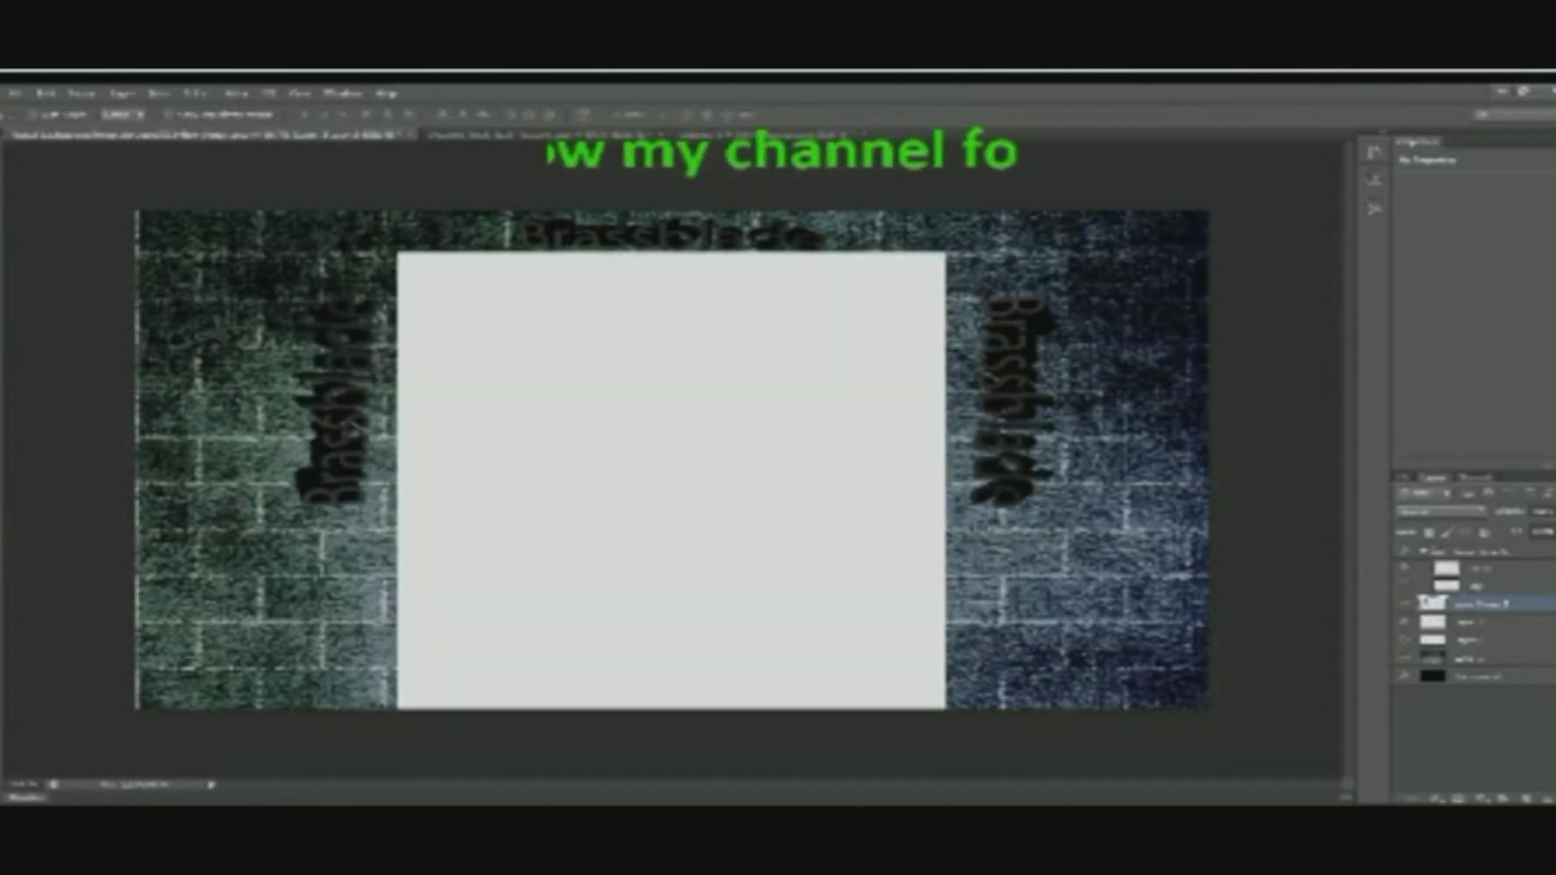
drag(351, 431, 354, 428)
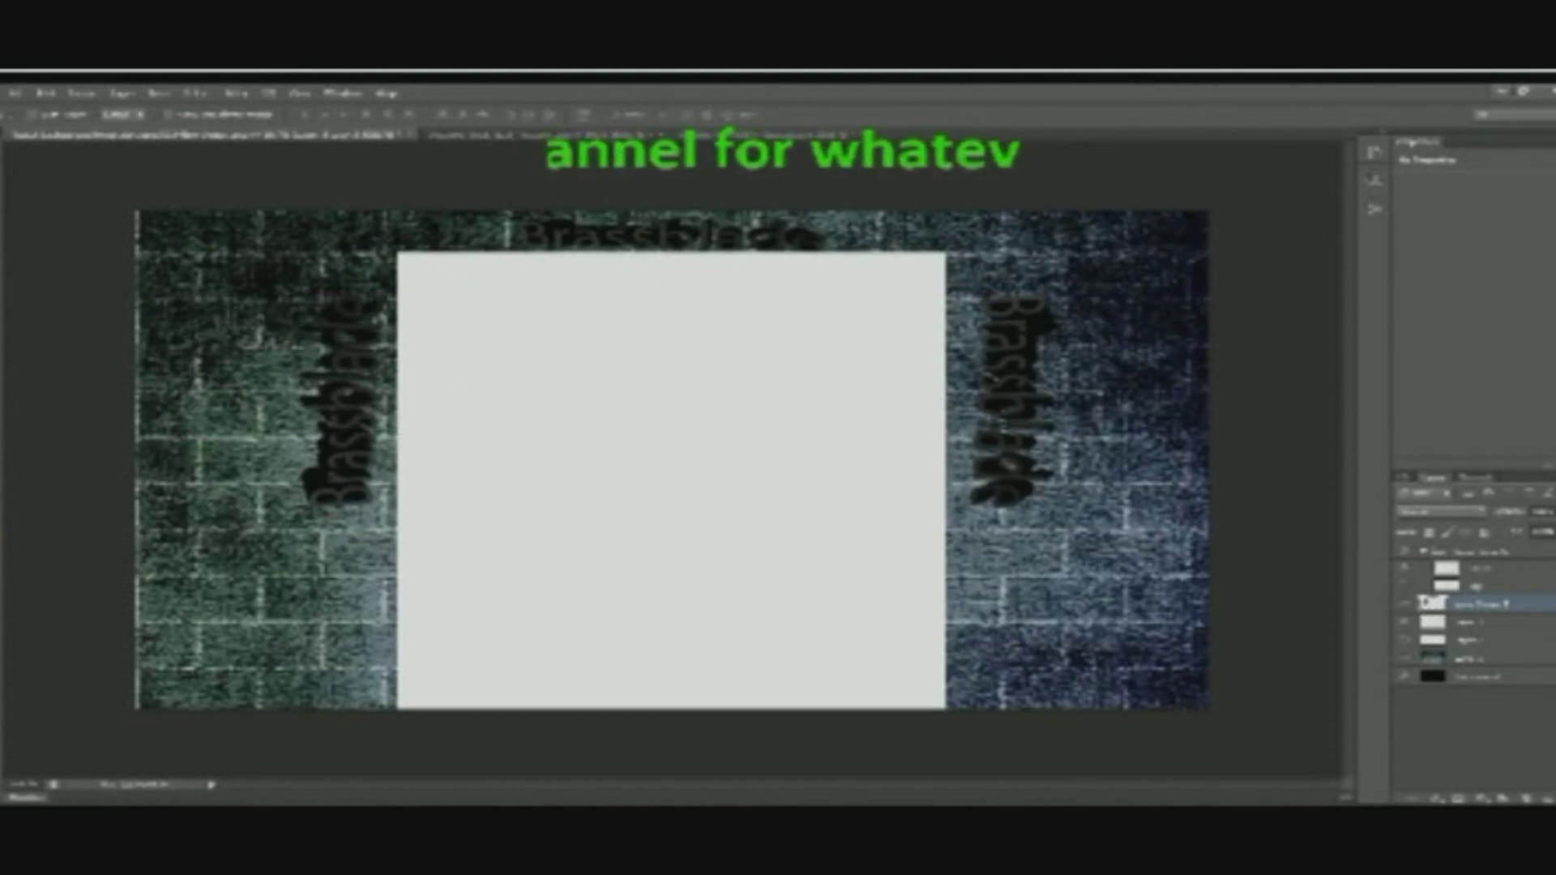
click(1455, 622)
drag(1009, 411, 996, 411)
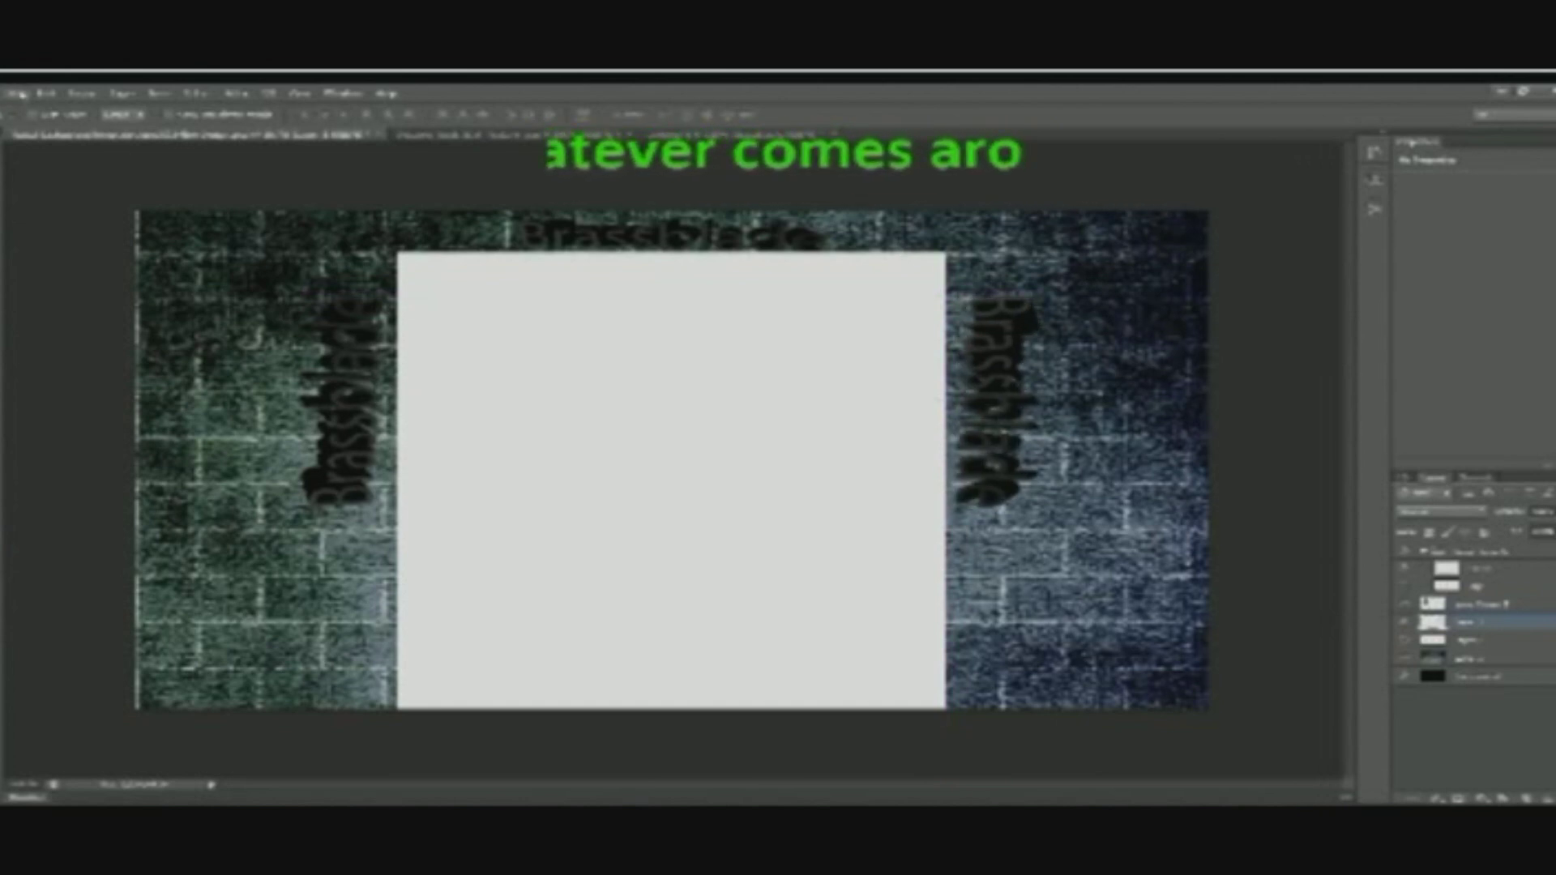
Save the finished background to the desktop as a JPEG, accepting the JPEG options.
click(15, 93)
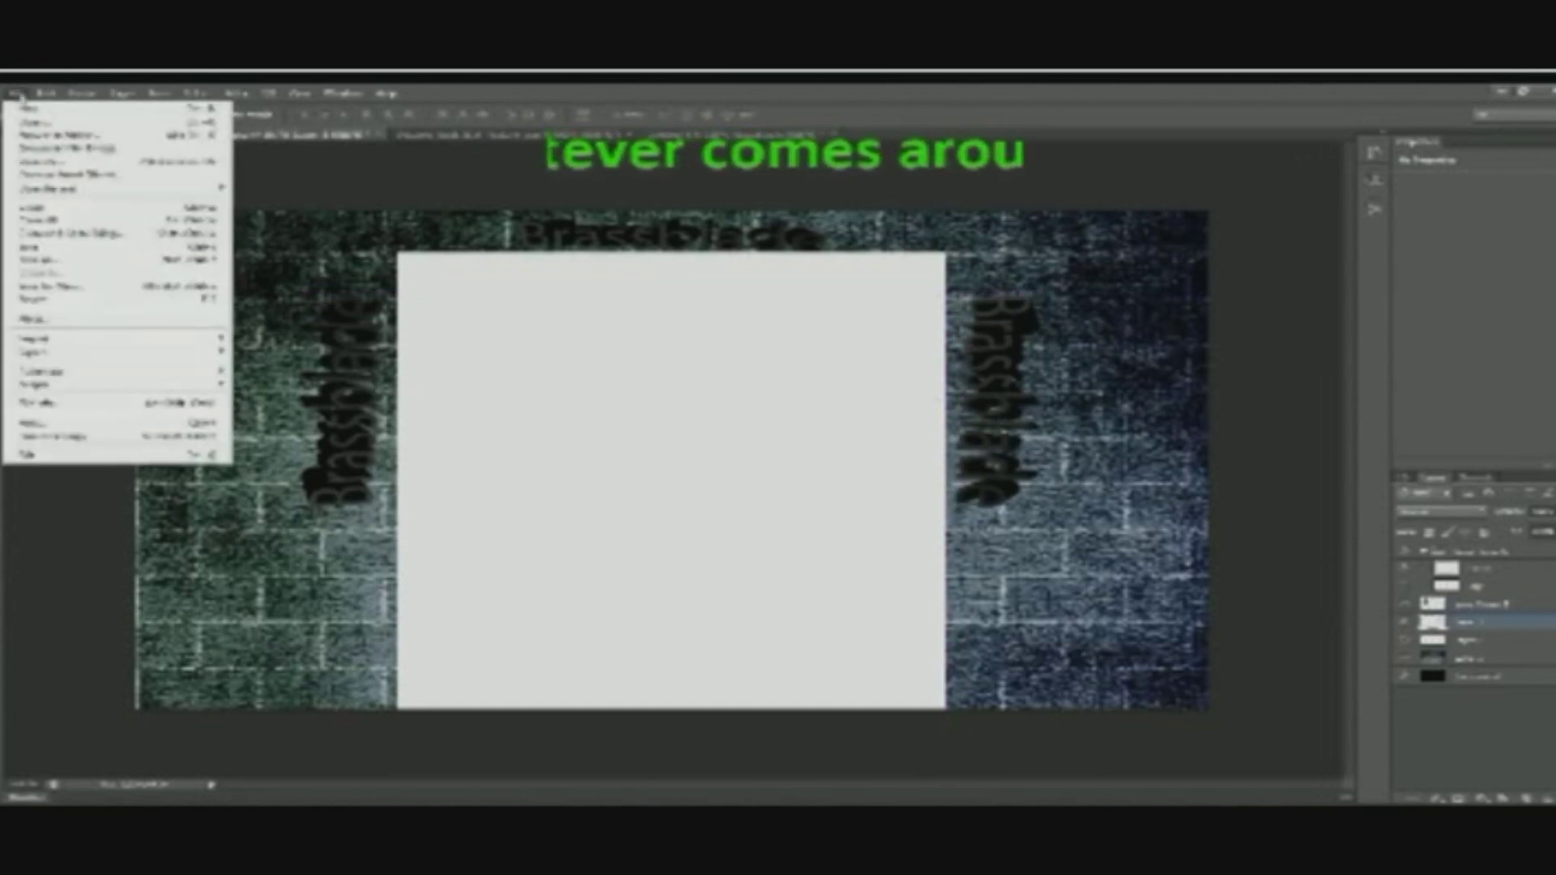
click(119, 260)
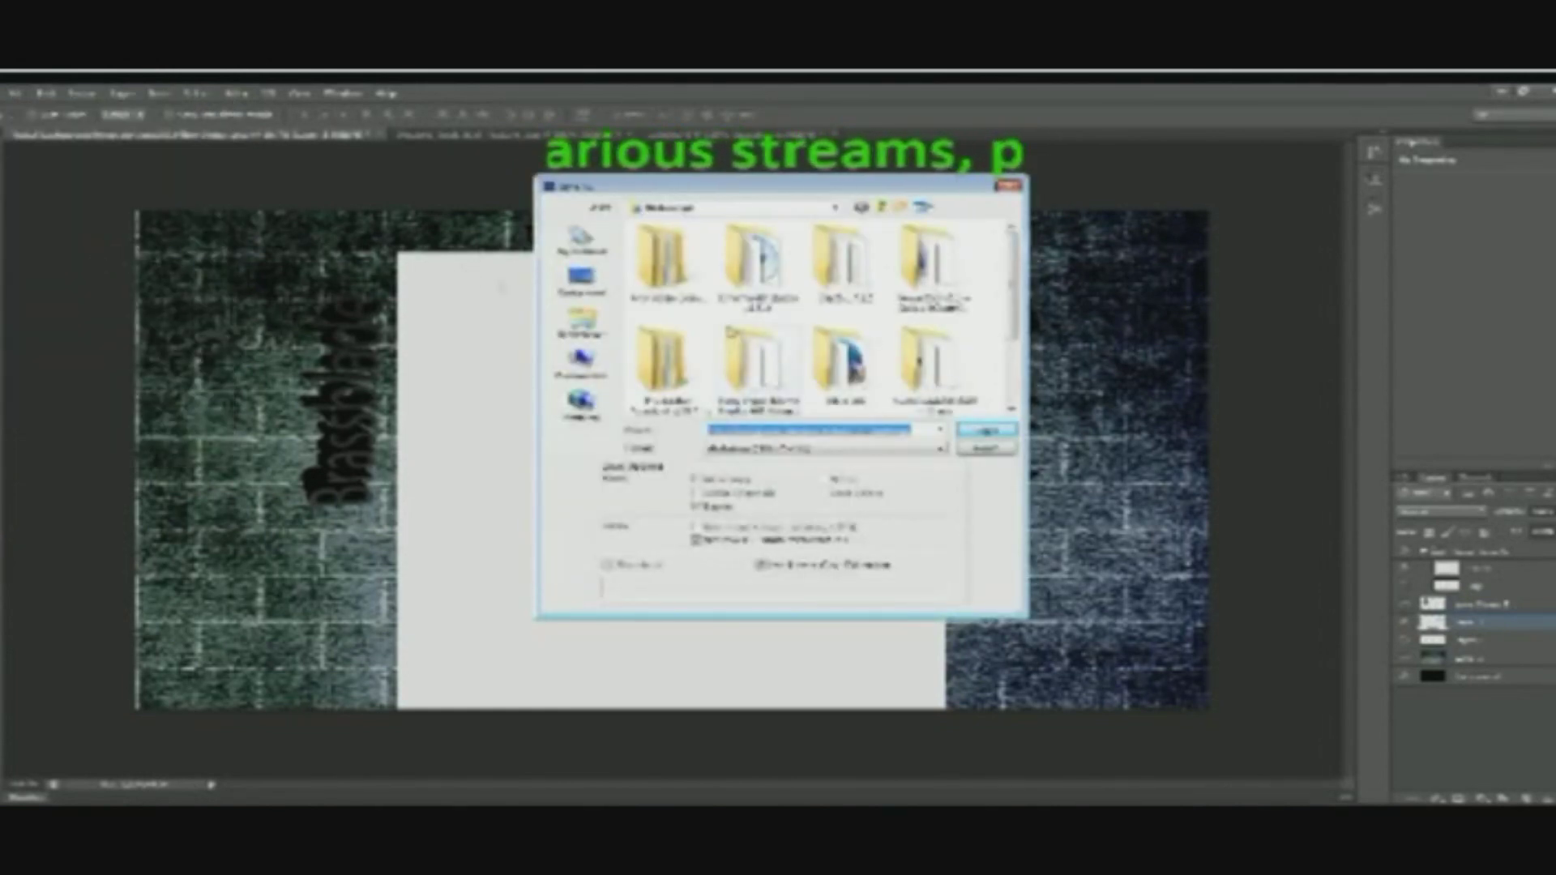
click(581, 280)
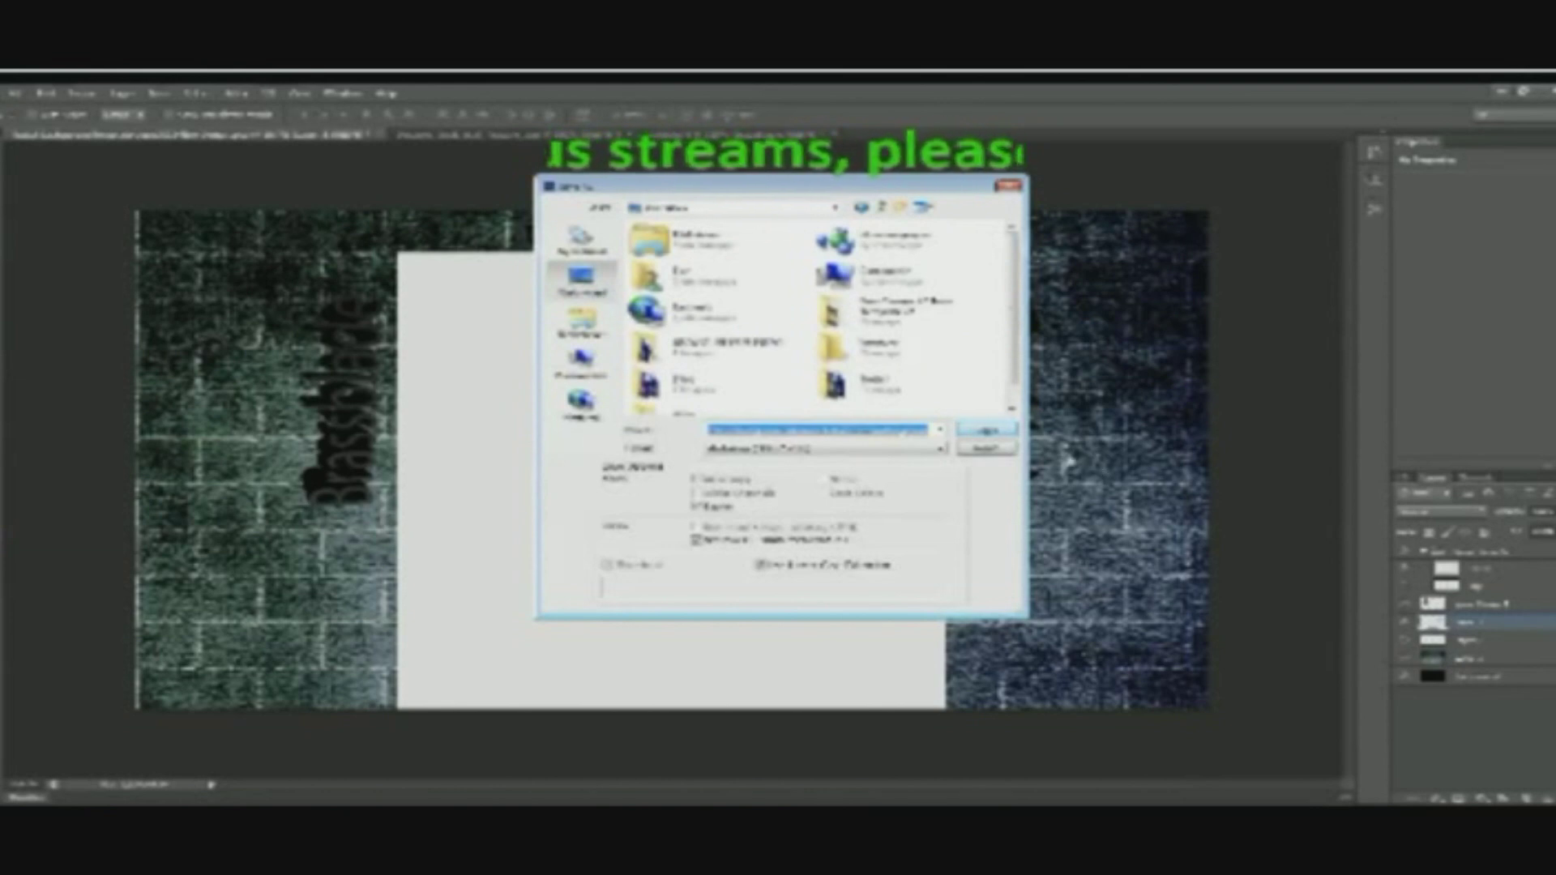
click(934, 450)
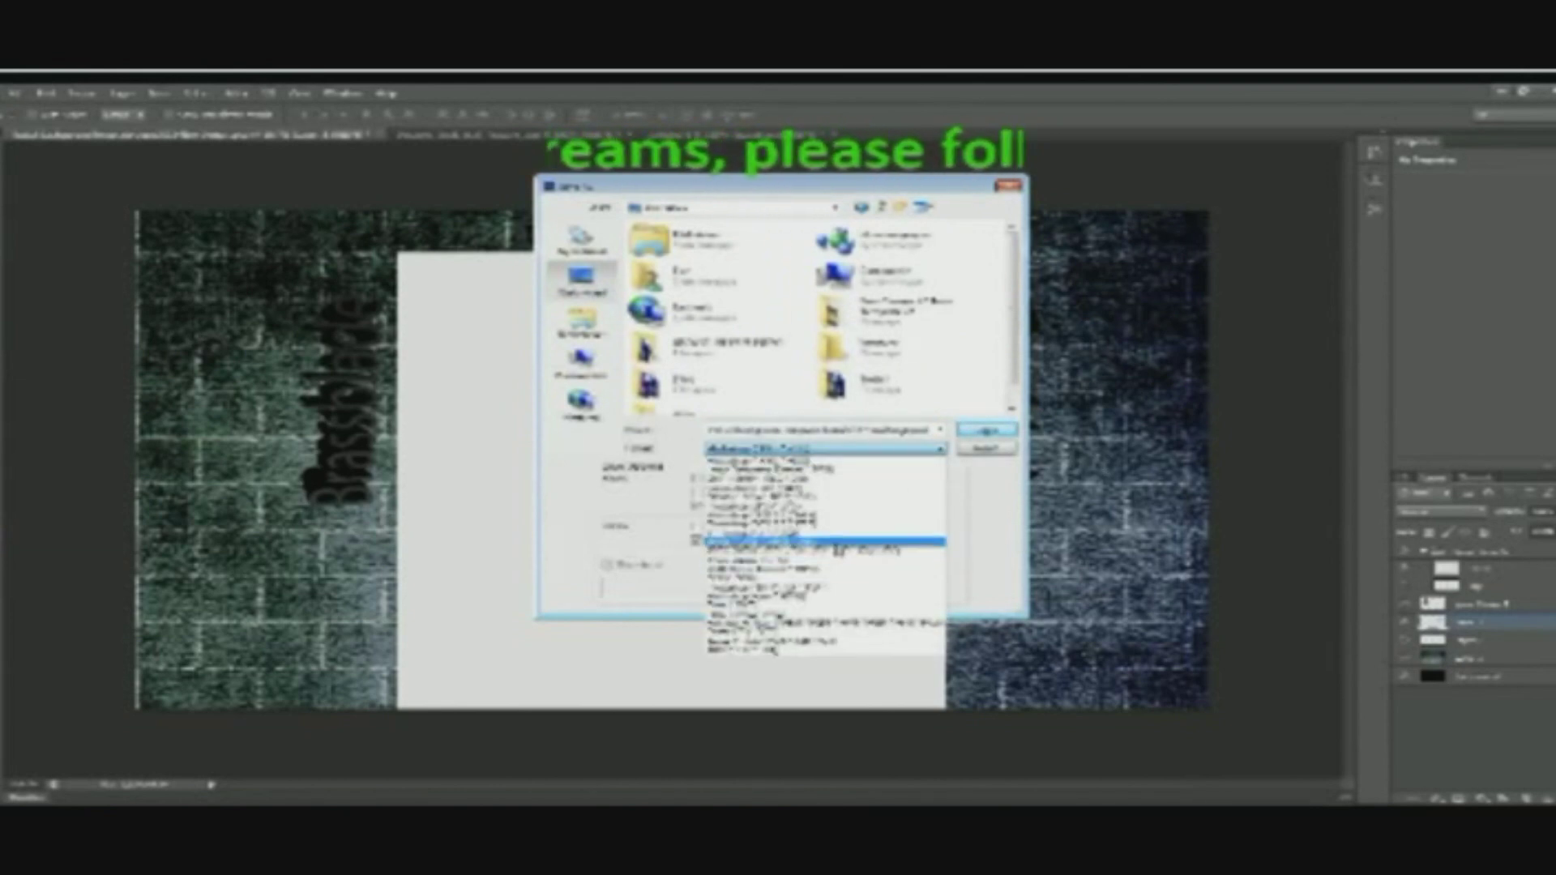
click(841, 542)
click(984, 429)
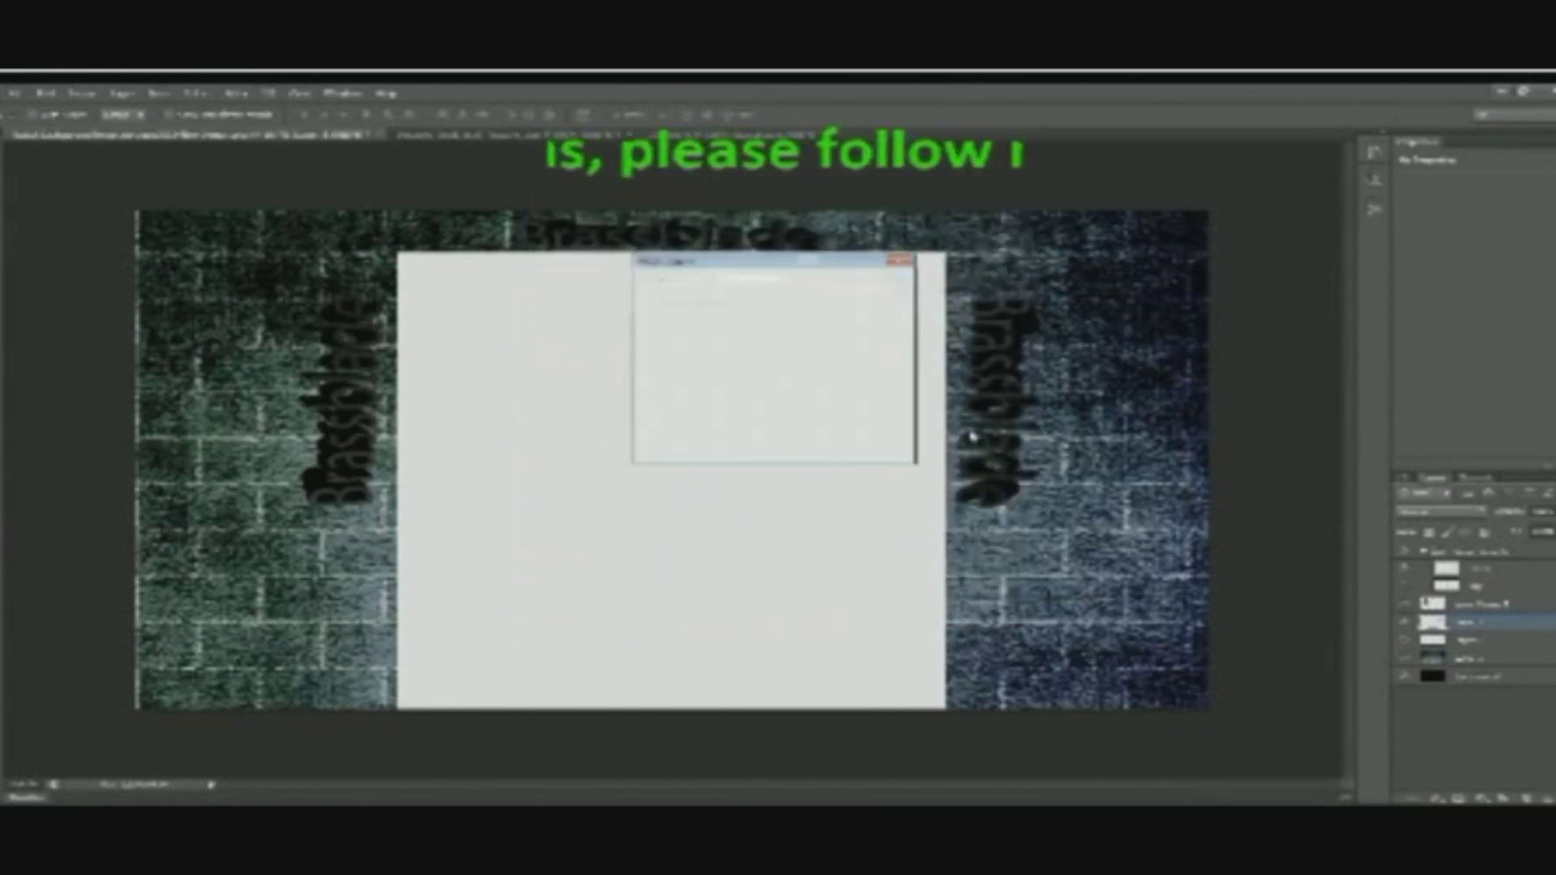
click(869, 286)
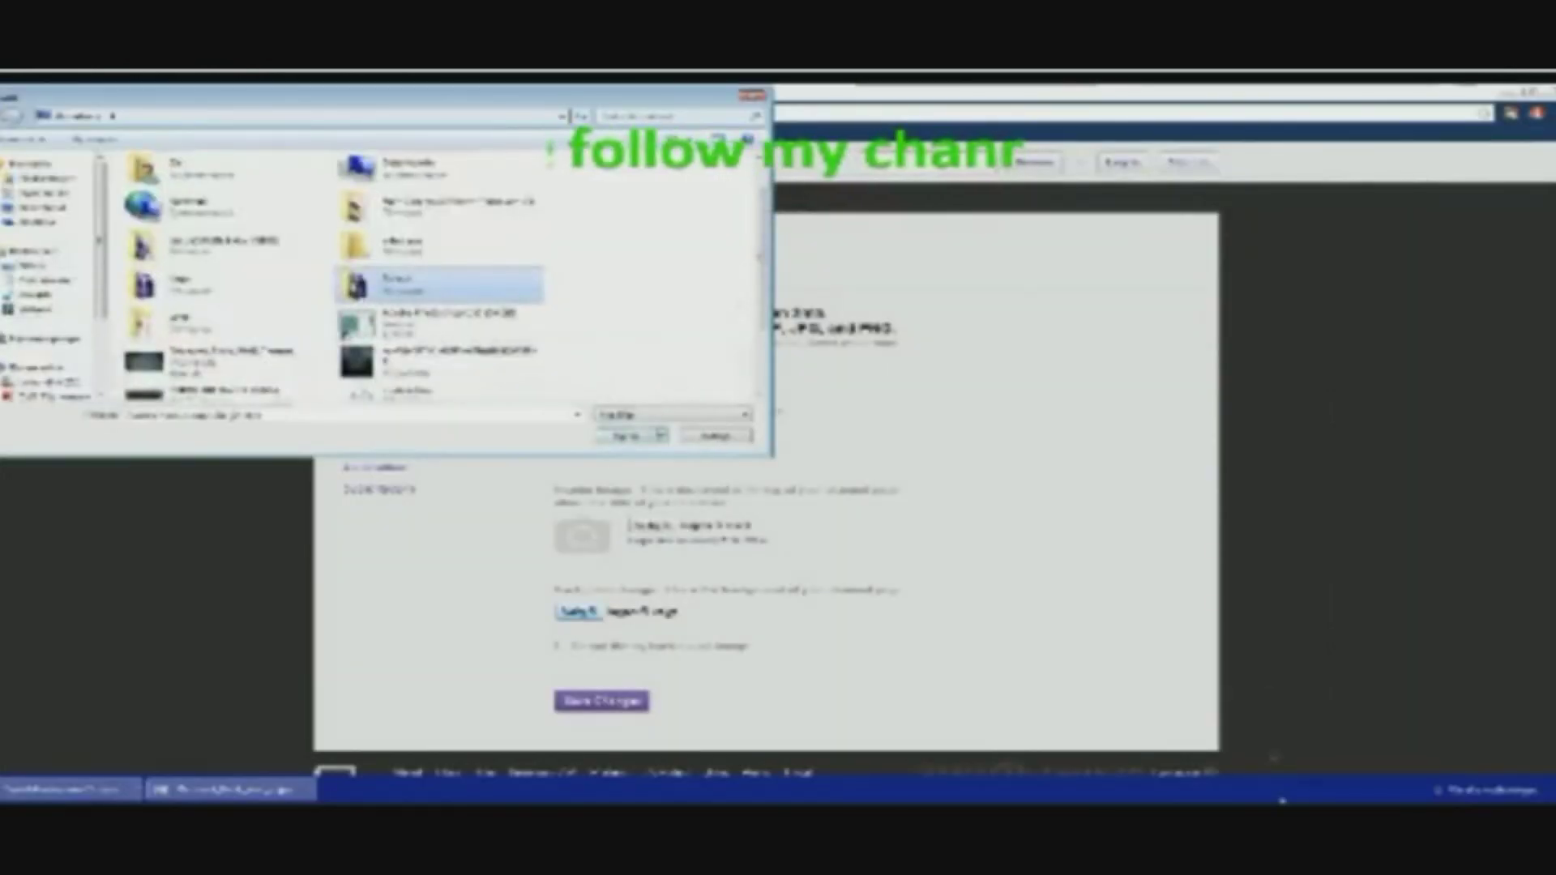
In the browser's Twitch channel settings, choose the saved JPEG as the background image and save the changes.
click(442, 372)
scroll(442, 373, down, 2)
double_click(441, 373)
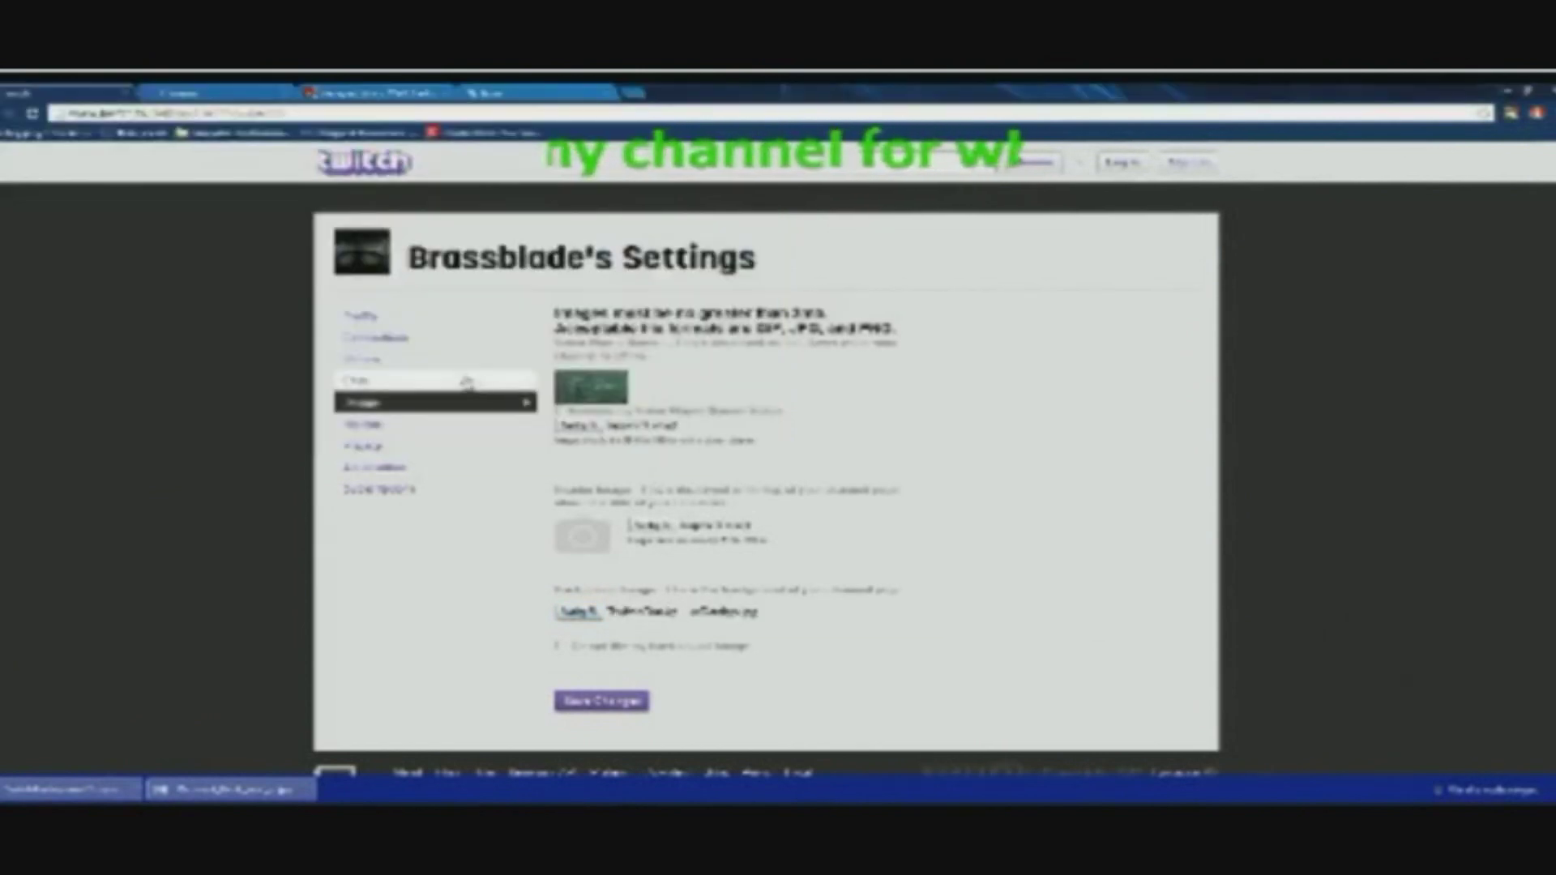
click(602, 702)
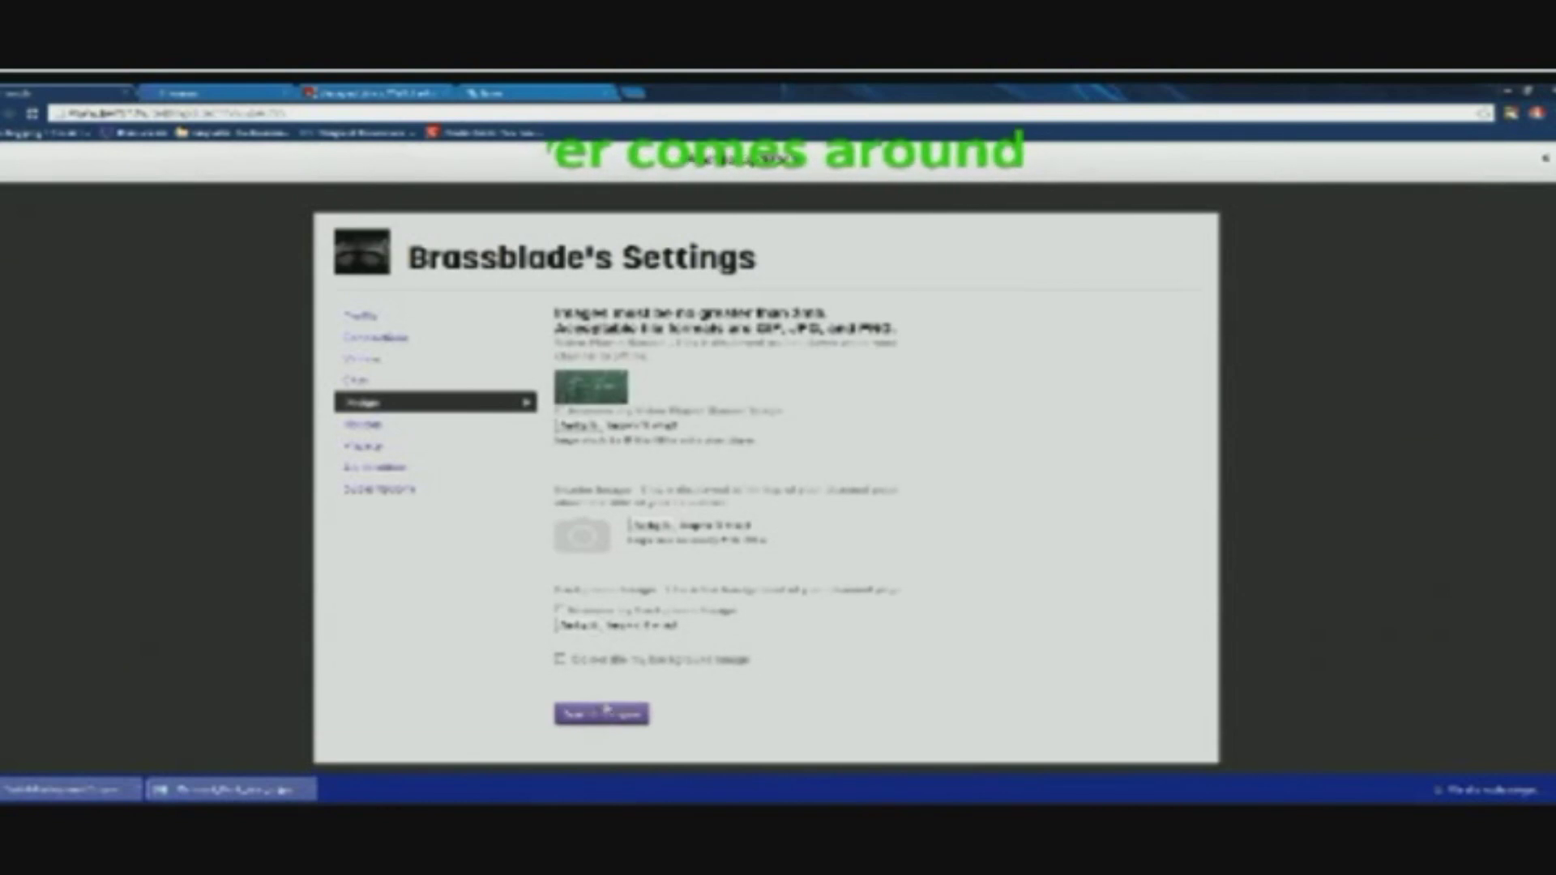
Save the channel image settings and inspect the new background on the channel page with both the Info and Videos sections shown.
click(609, 713)
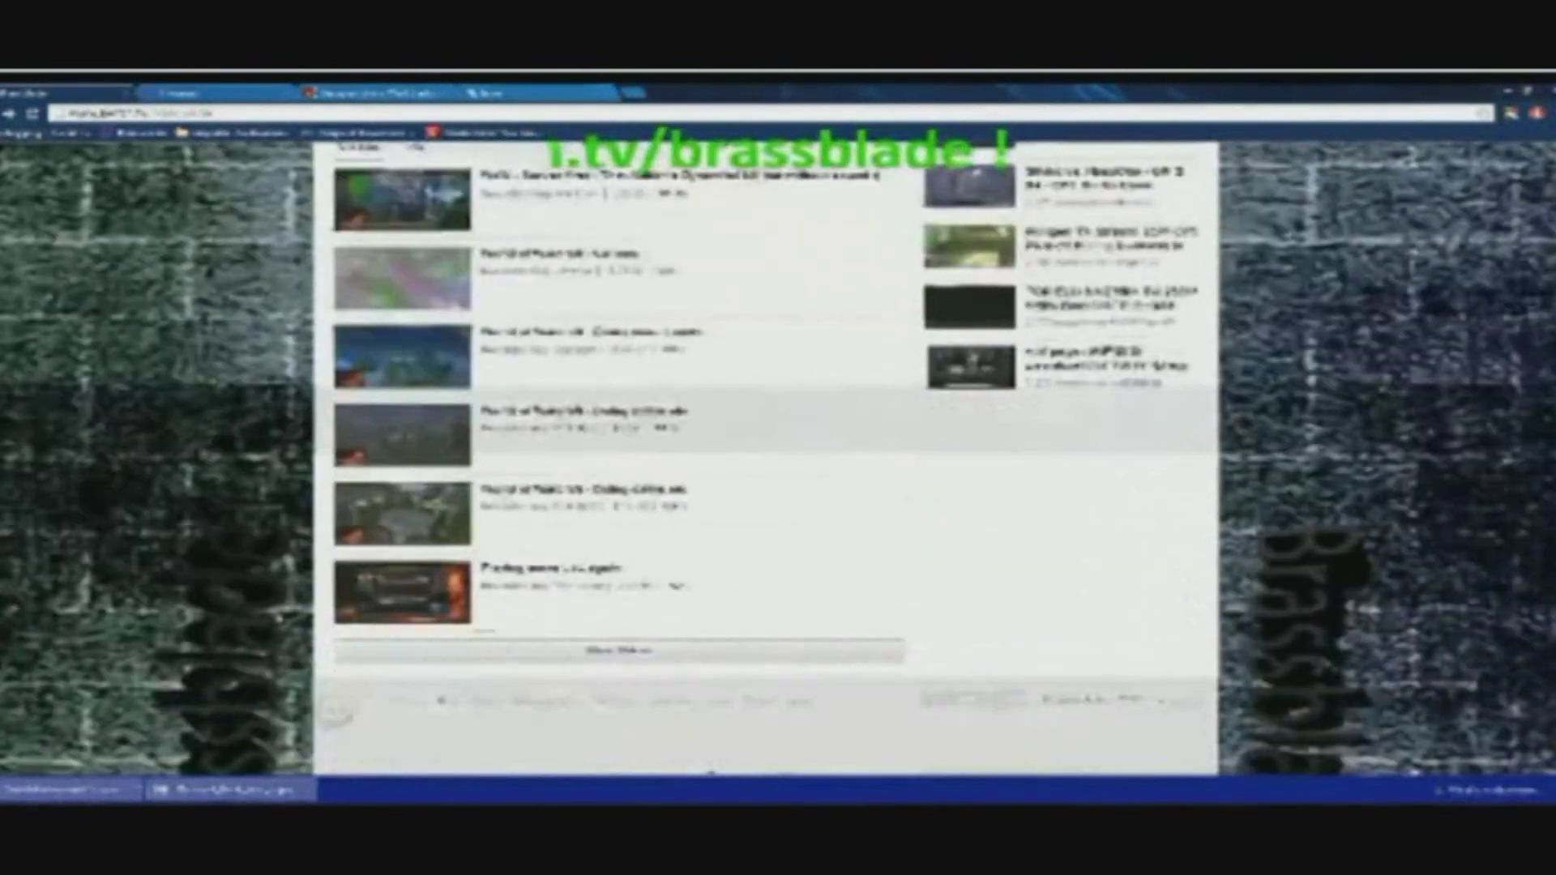
scroll(765, 454, up, 3)
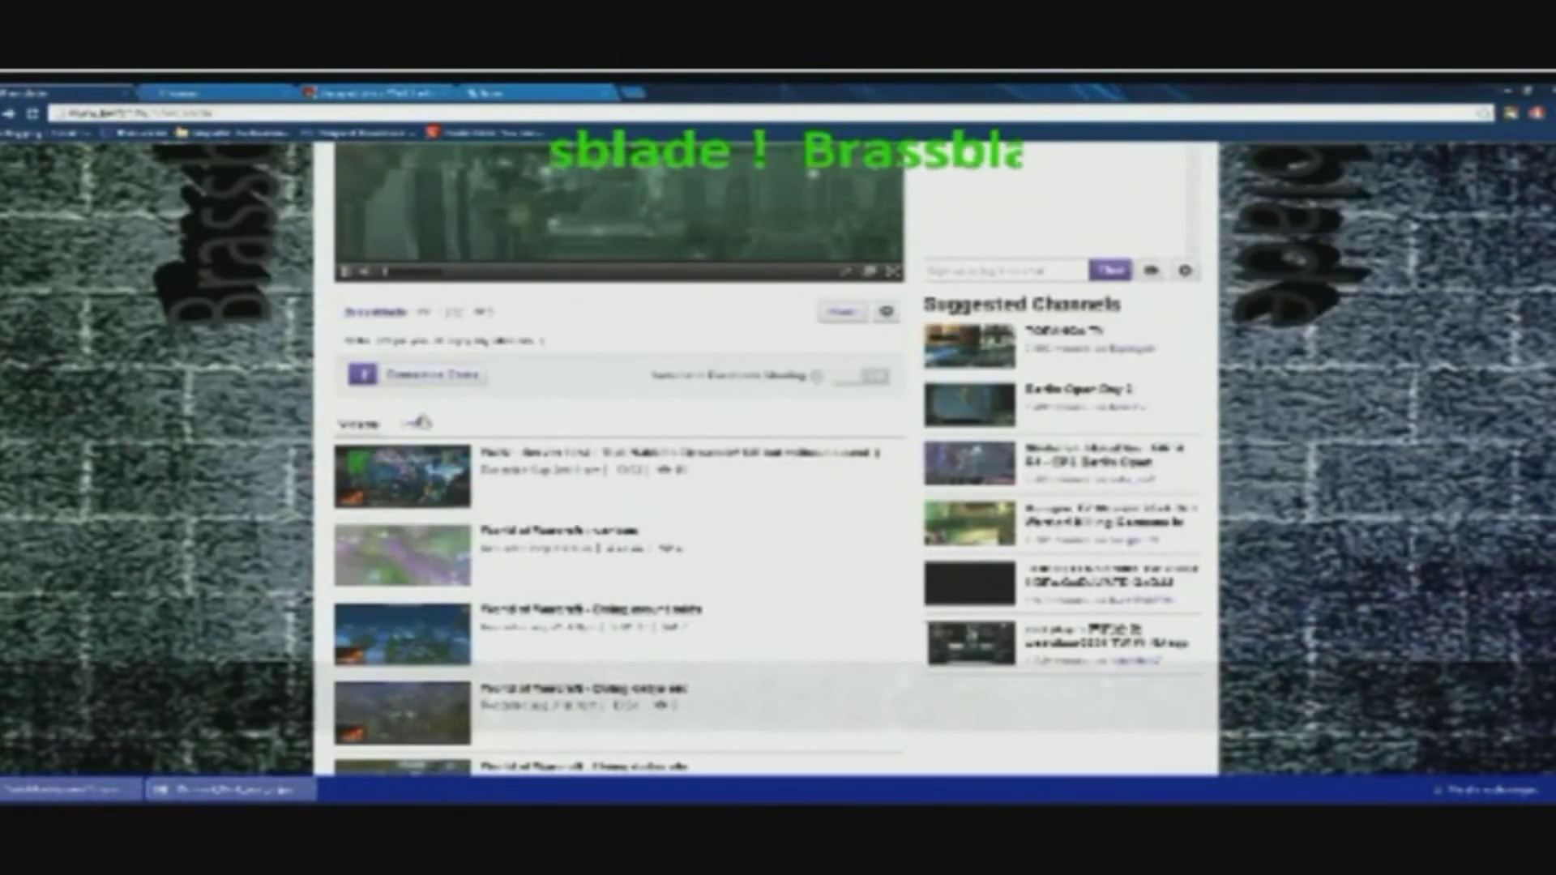
click(417, 422)
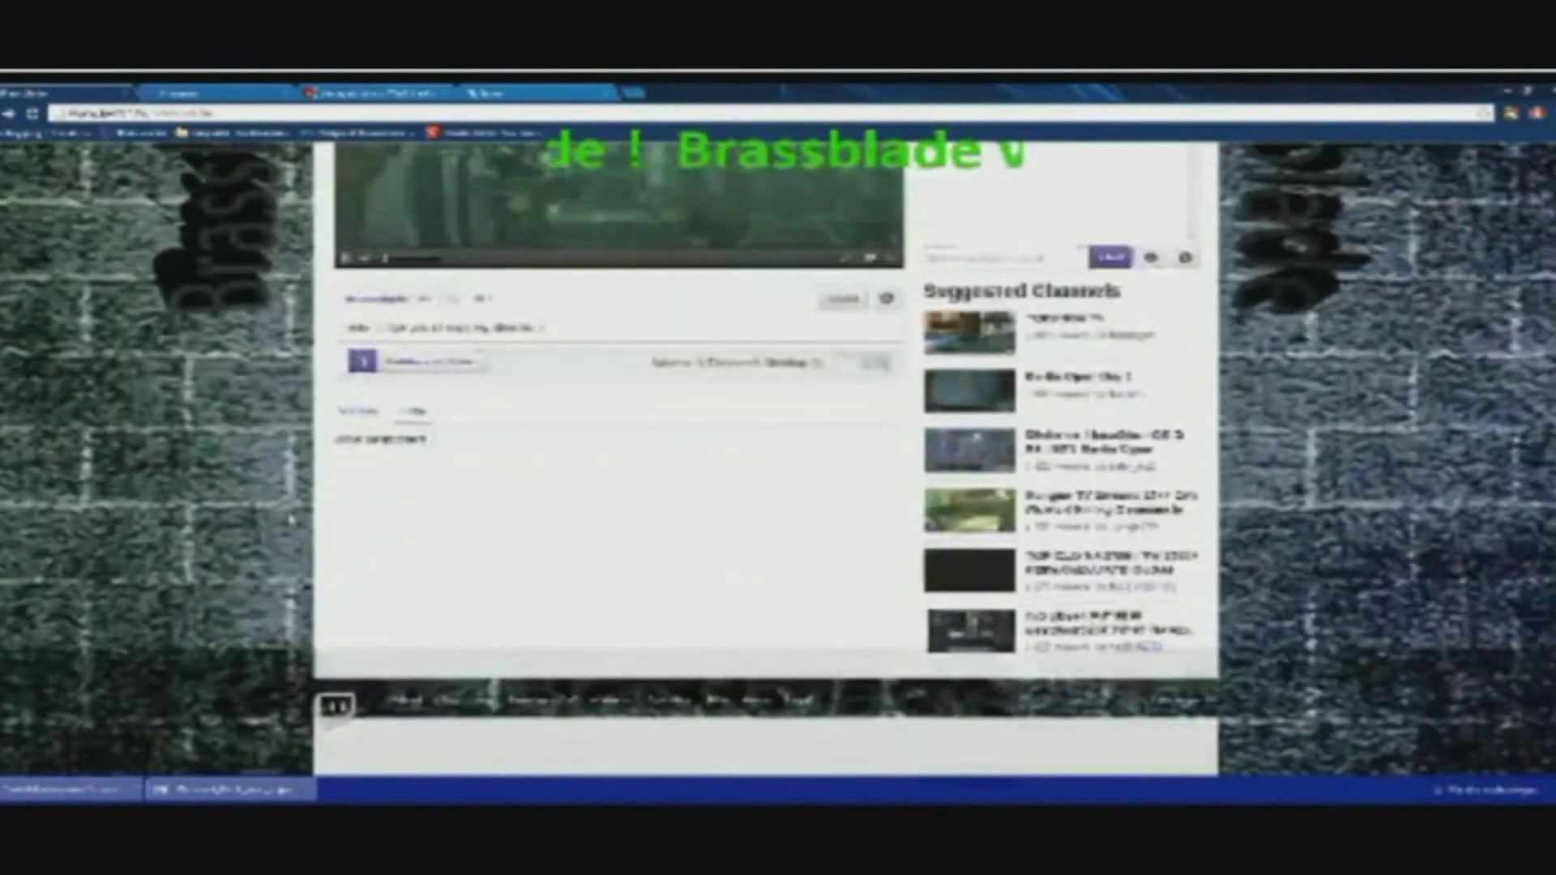
scroll(765, 454, up, 5)
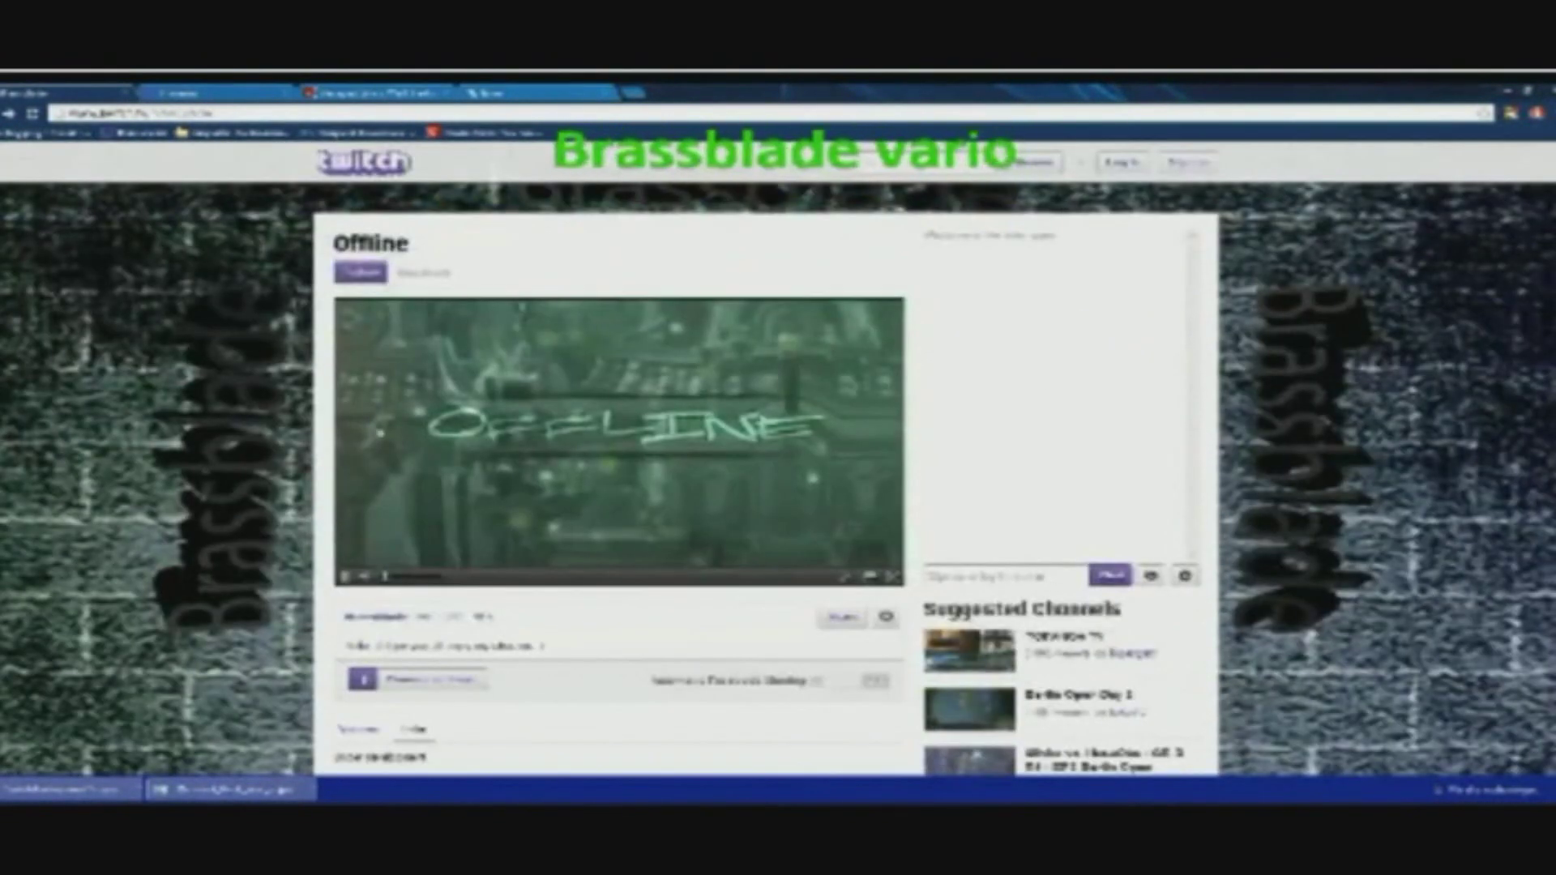
click(375, 731)
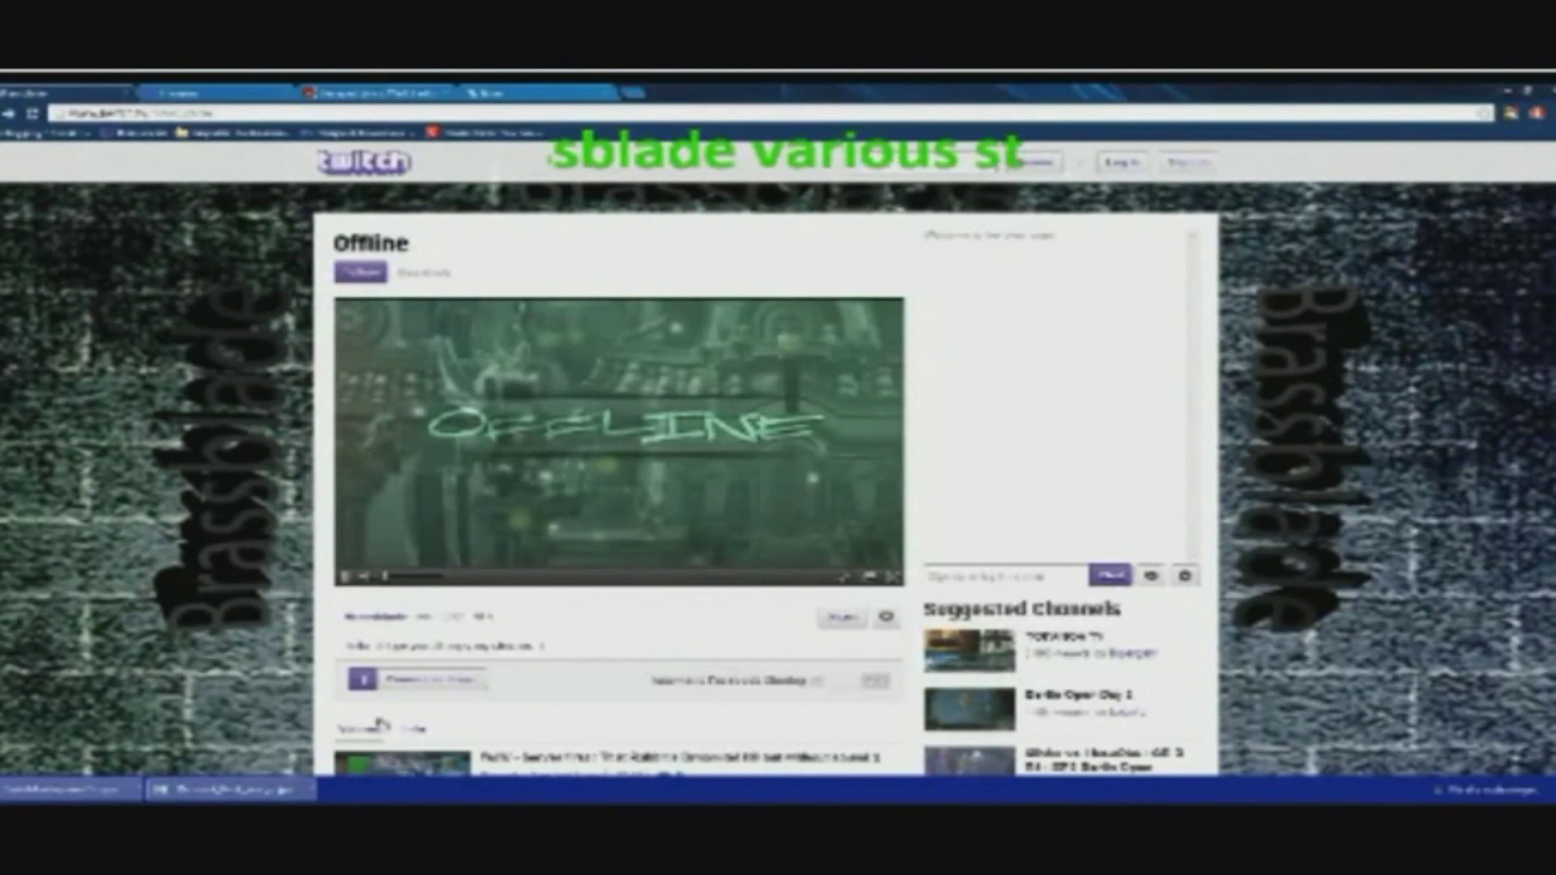
Examine how the brick background and side logos fit around the channel's content panel at larger and smaller page zoom levels.
key(ctrl+plus)
key(ctrl+plus)
key(ctrl+plus)
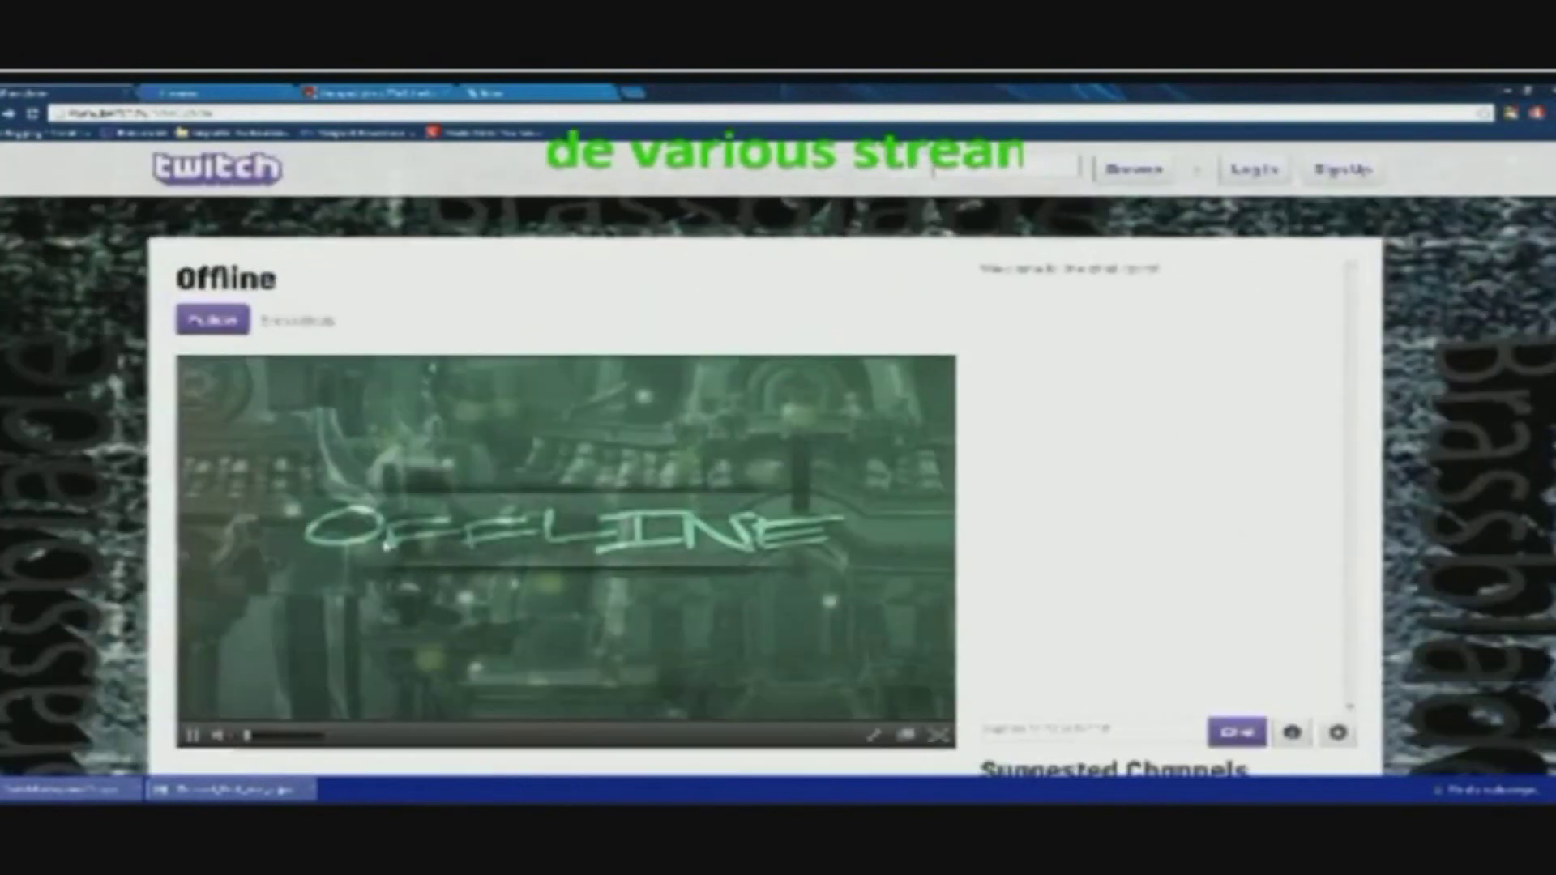
key(ctrl+minus)
key(ctrl+minus)
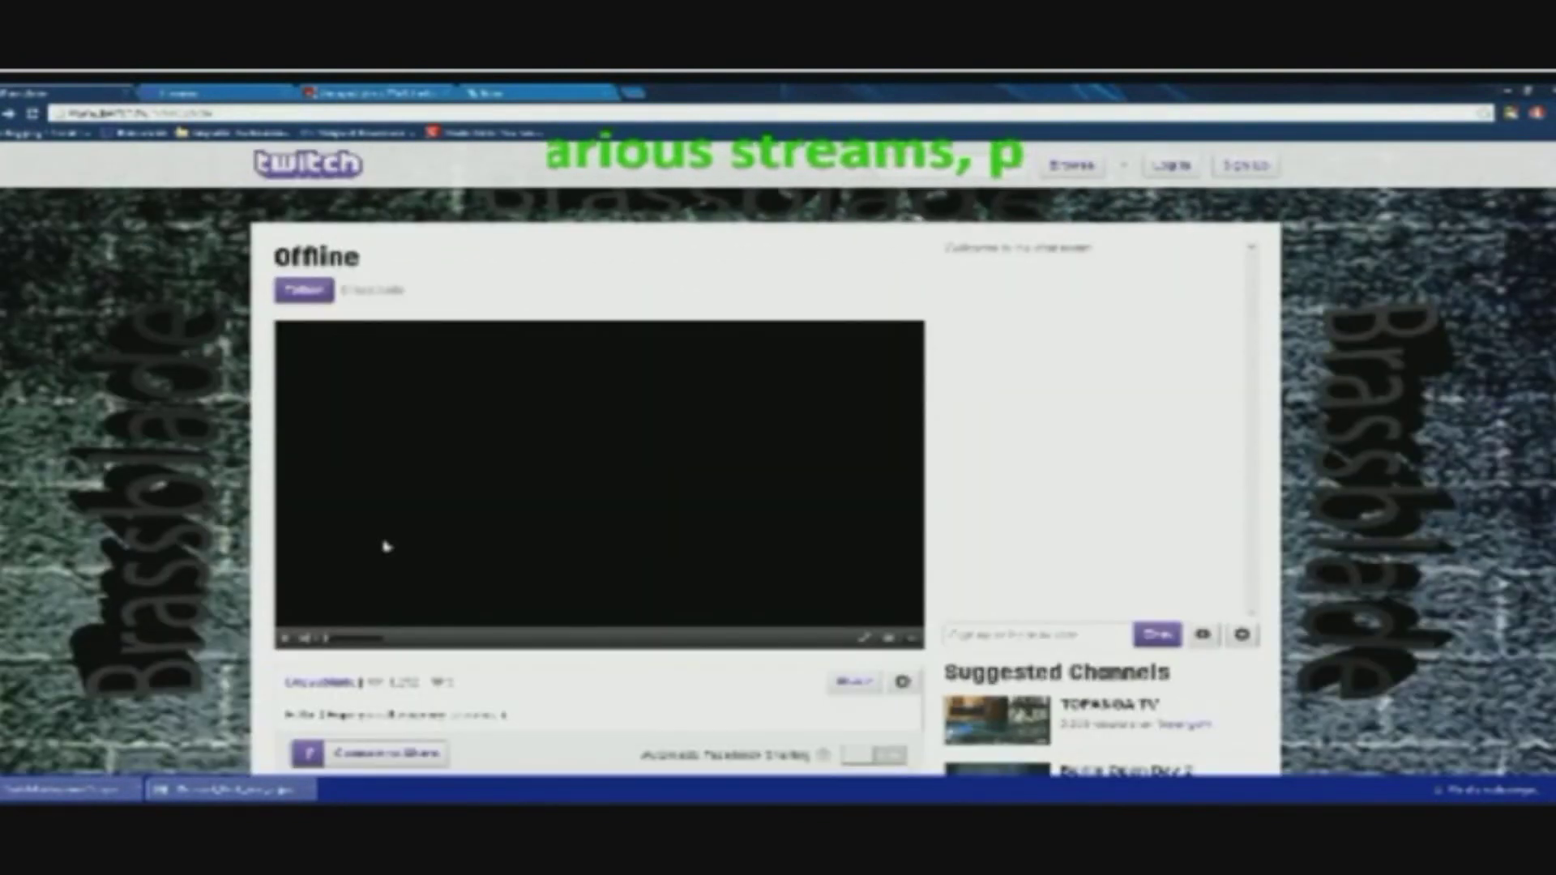
key(ctrl+minus)
key(ctrl+minus)
key(ctrl+plus)
key(ctrl+plus)
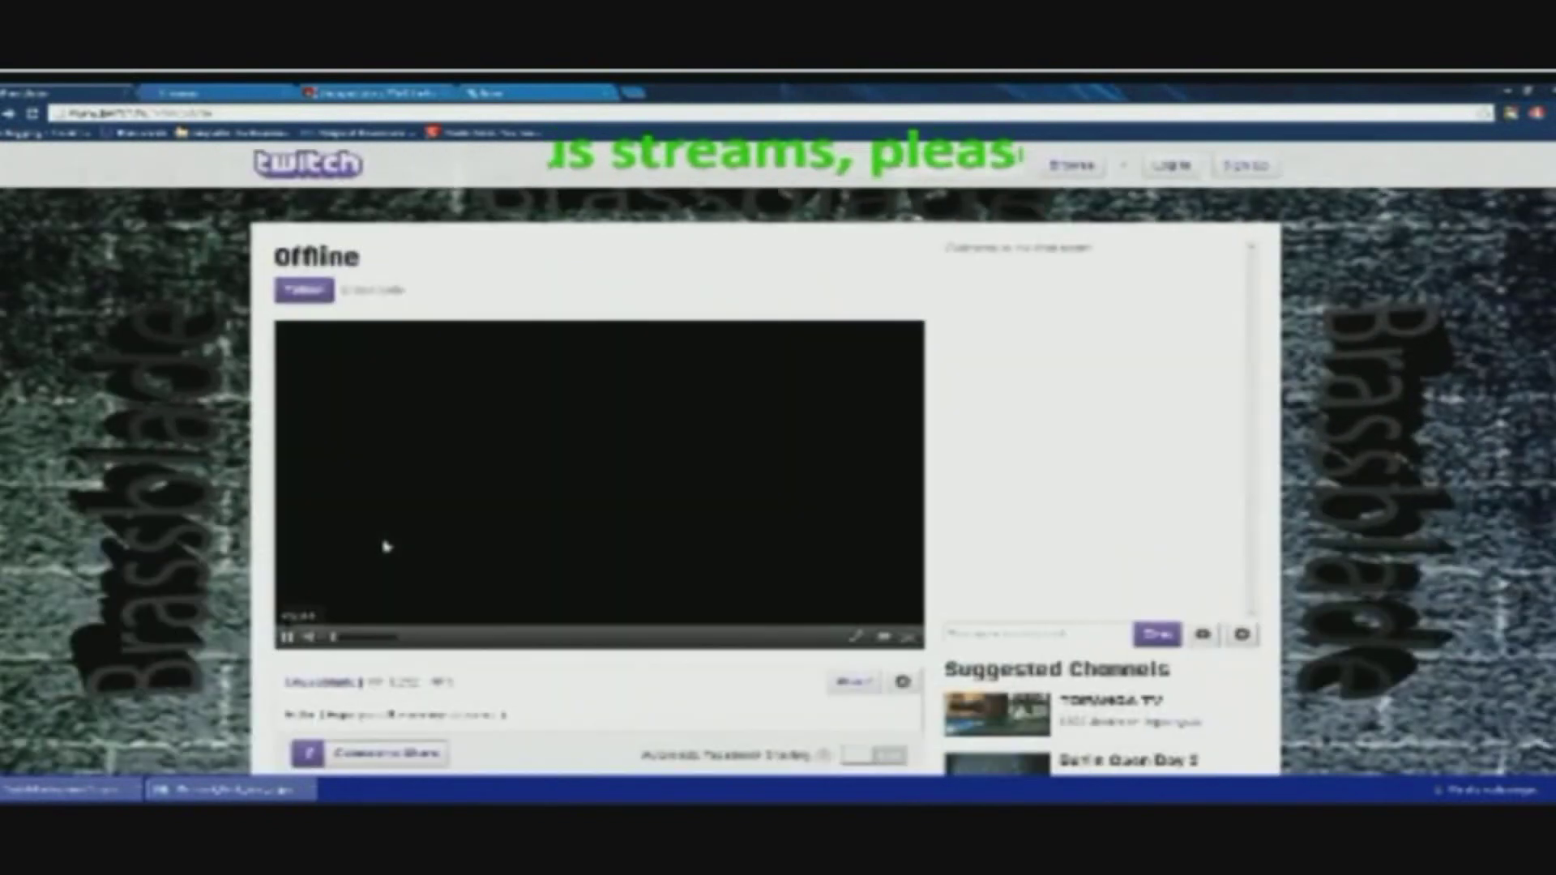